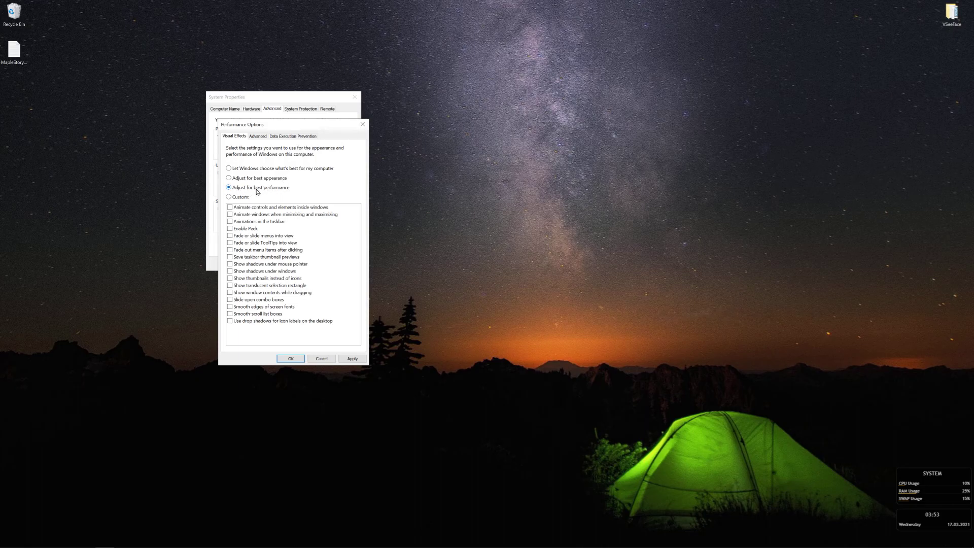
# Run the ClearType Text Tuner with ClearType turned on, keeping the preselected text sample on all five pages, and finish it
pyautogui.press('super')
pyautogui.write('cleartype')
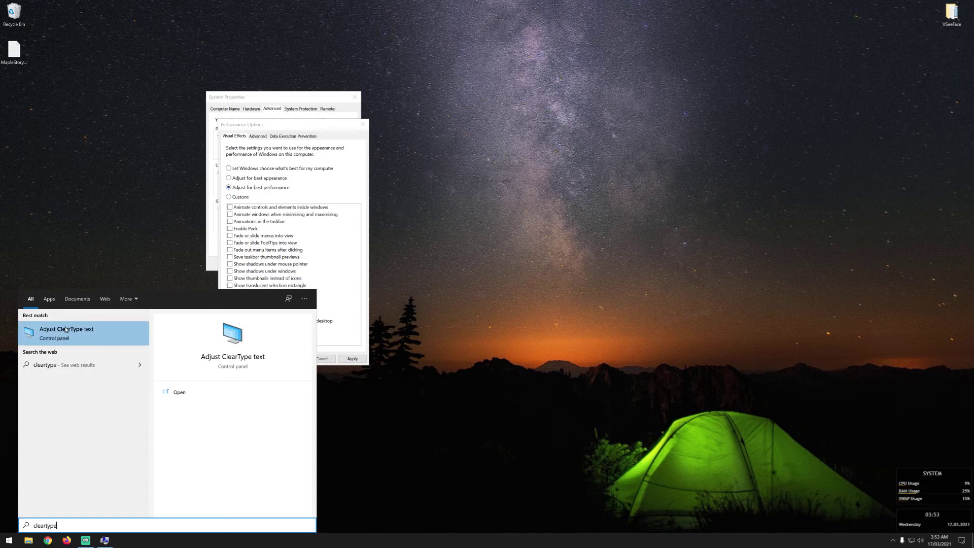
pyautogui.click(60, 333)
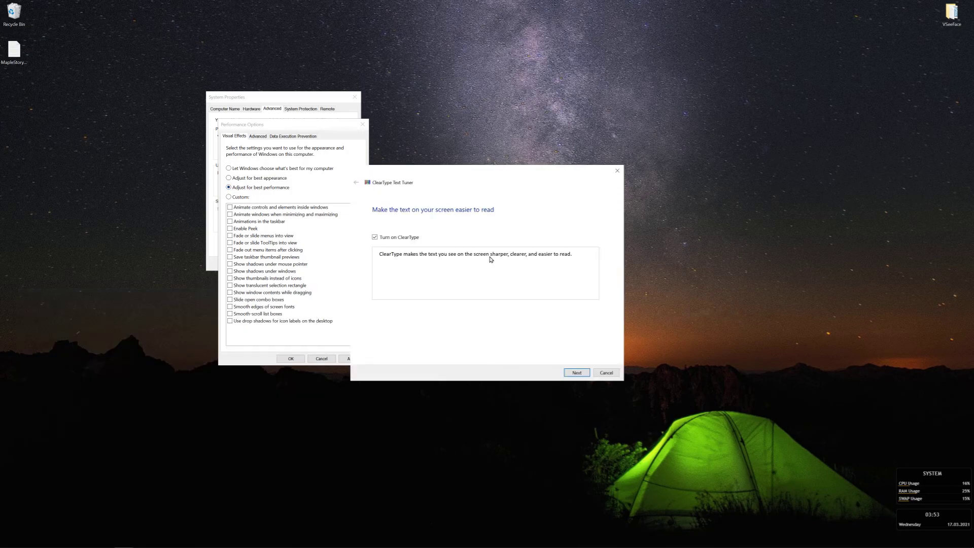
pyautogui.click(576, 372)
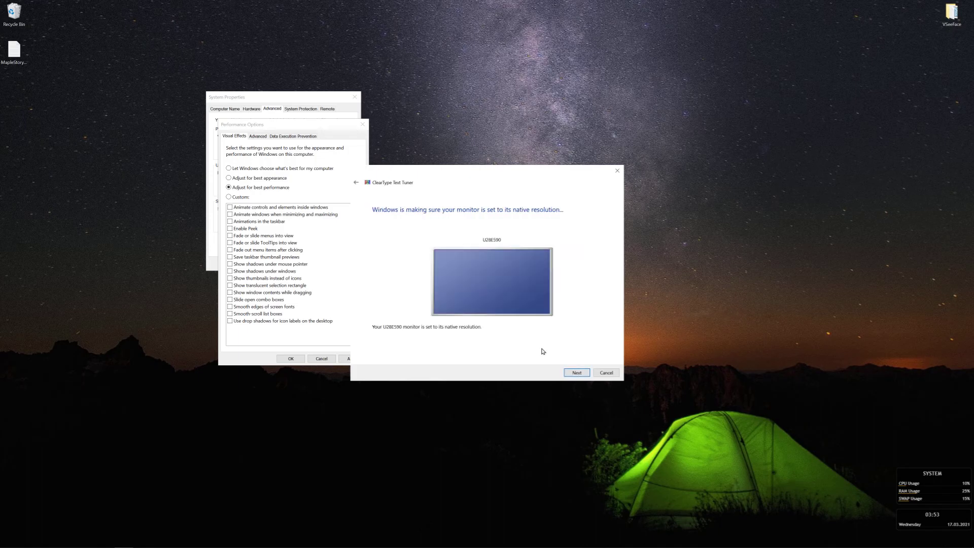
pyautogui.click(576, 371)
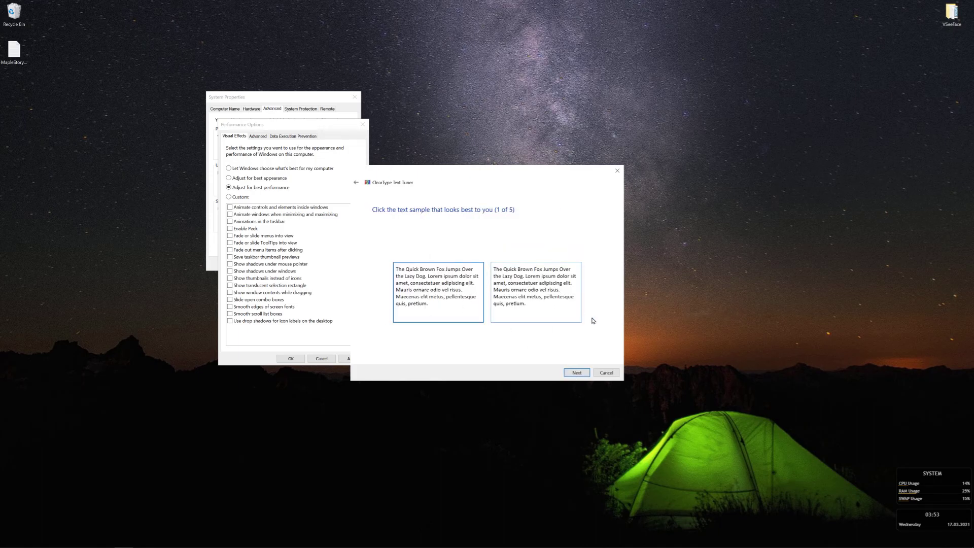
pyautogui.click(579, 371)
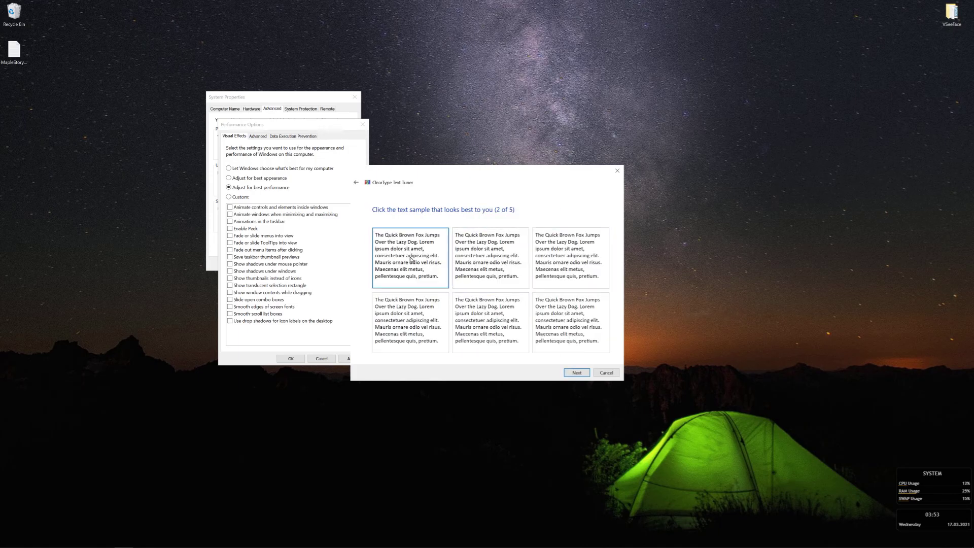
pyautogui.click(579, 372)
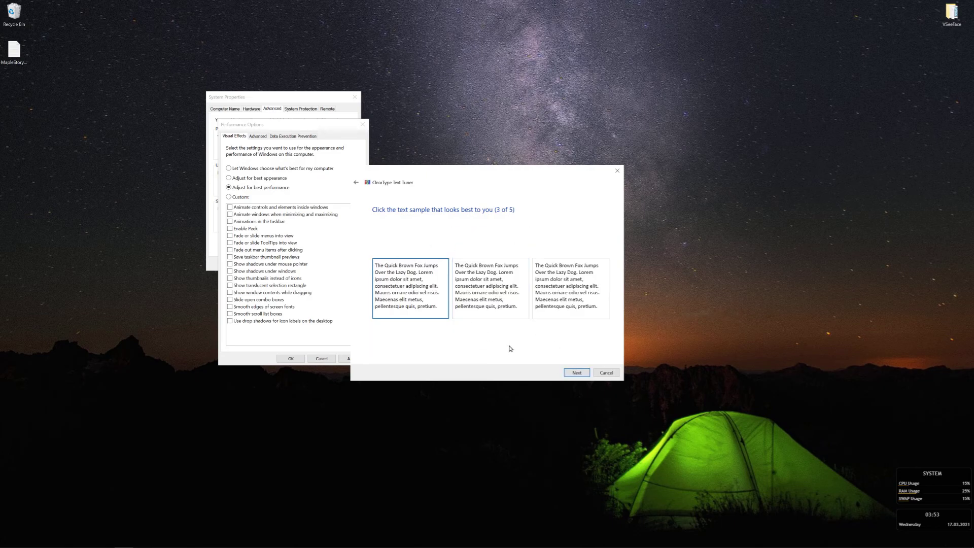
pyautogui.click(578, 375)
pyautogui.click(574, 374)
pyautogui.click(577, 373)
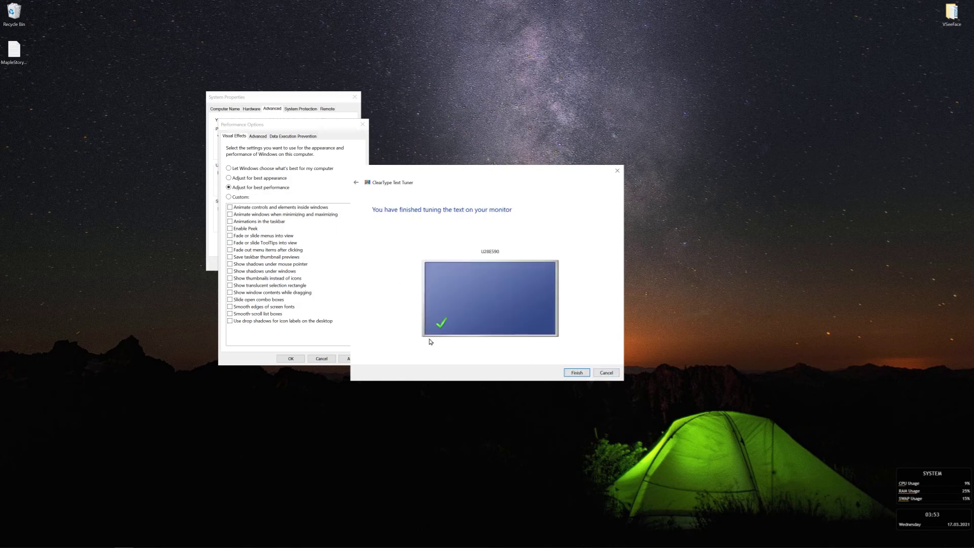
pyautogui.click(577, 373)
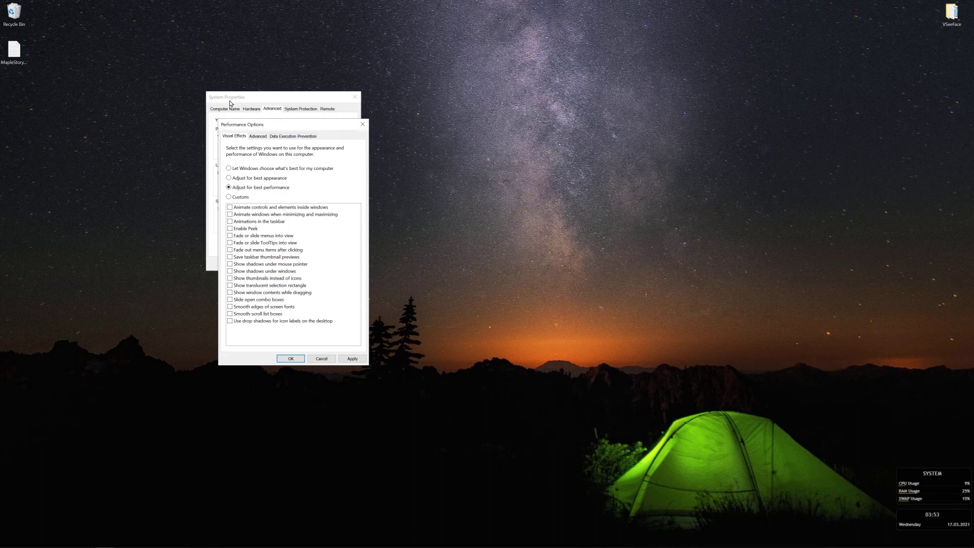
# Open the virtual memory settings from the performance options and examine the paging file configuration of drives C:, D: and E:
pyautogui.click(258, 137)
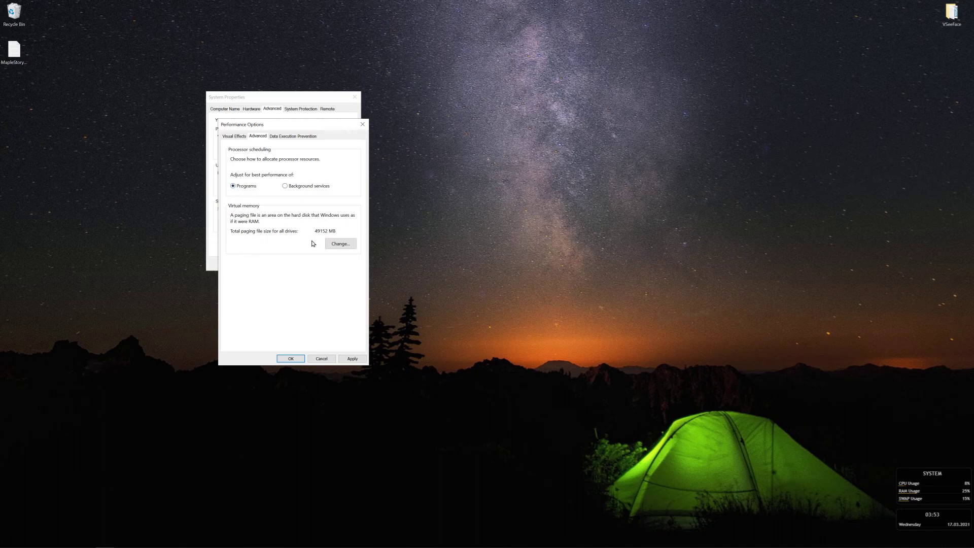
pyautogui.click(342, 247)
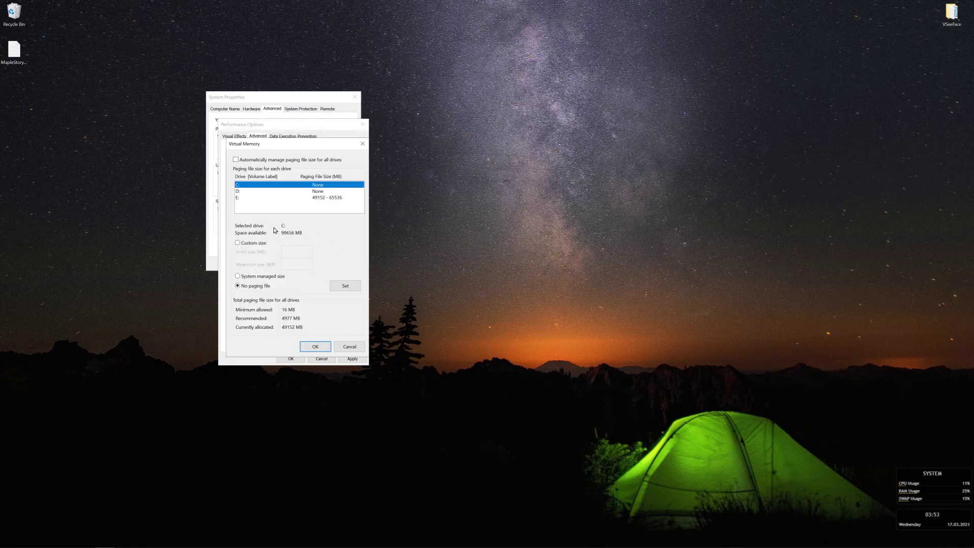
pyautogui.click(256, 197)
pyautogui.click(254, 192)
pyautogui.click(253, 186)
pyautogui.click(254, 198)
pyautogui.click(254, 191)
pyautogui.click(256, 186)
pyautogui.click(260, 192)
pyautogui.click(258, 197)
pyautogui.click(258, 185)
pyautogui.click(258, 191)
pyautogui.click(258, 197)
pyautogui.click(257, 185)
pyautogui.click(256, 191)
pyautogui.click(257, 198)
pyautogui.click(256, 185)
pyautogui.click(254, 191)
pyautogui.click(252, 198)
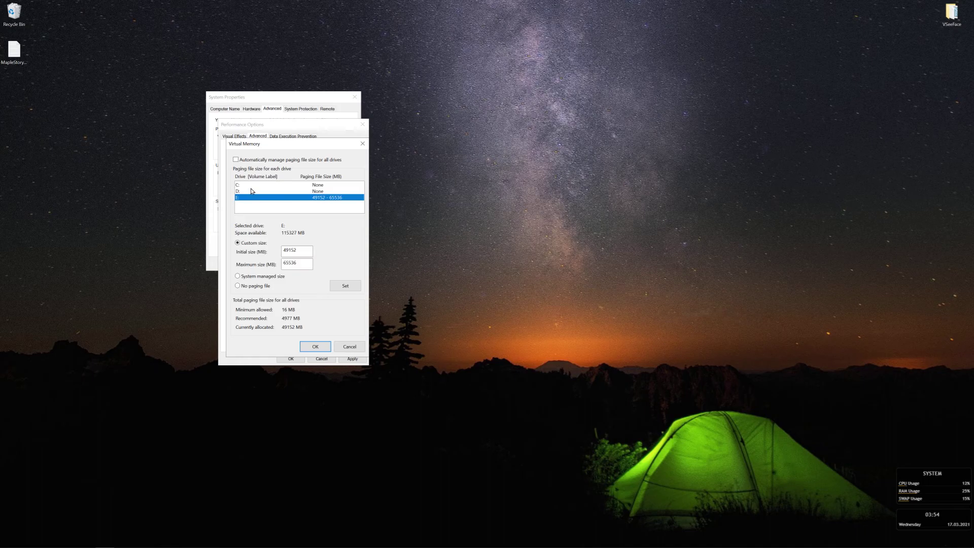
pyautogui.click(251, 186)
pyautogui.click(250, 192)
pyautogui.click(252, 198)
pyautogui.click(317, 186)
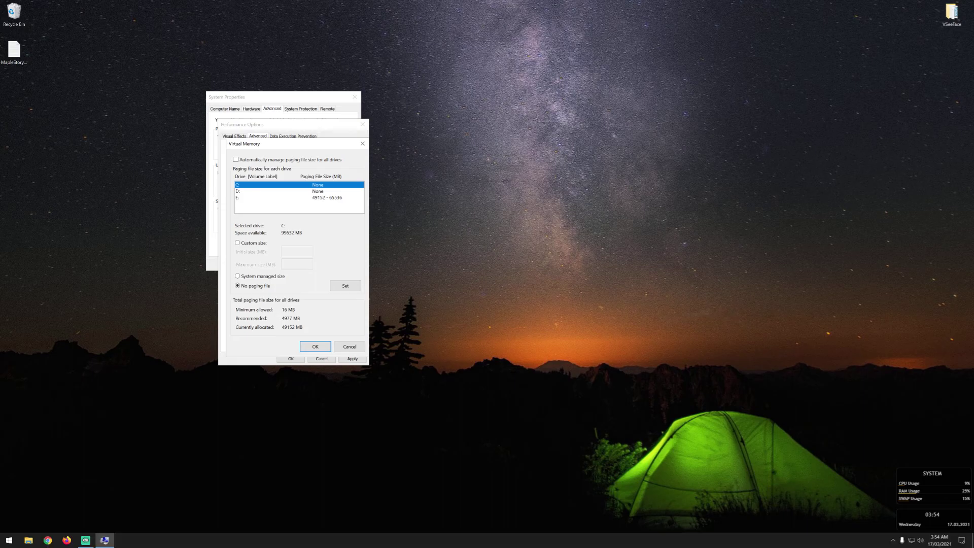
# Open Task Manager, examine the performance details of disks C:, D: and E: for their type and model, and close it
pyautogui.rightClick(322, 542)
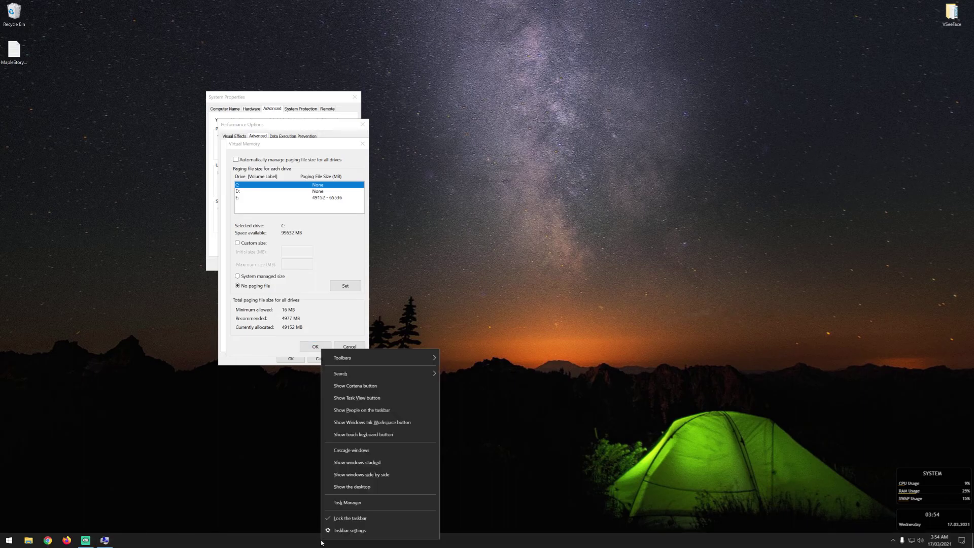
pyautogui.click(221, 482)
pyautogui.press('super')
pyautogui.write('task')
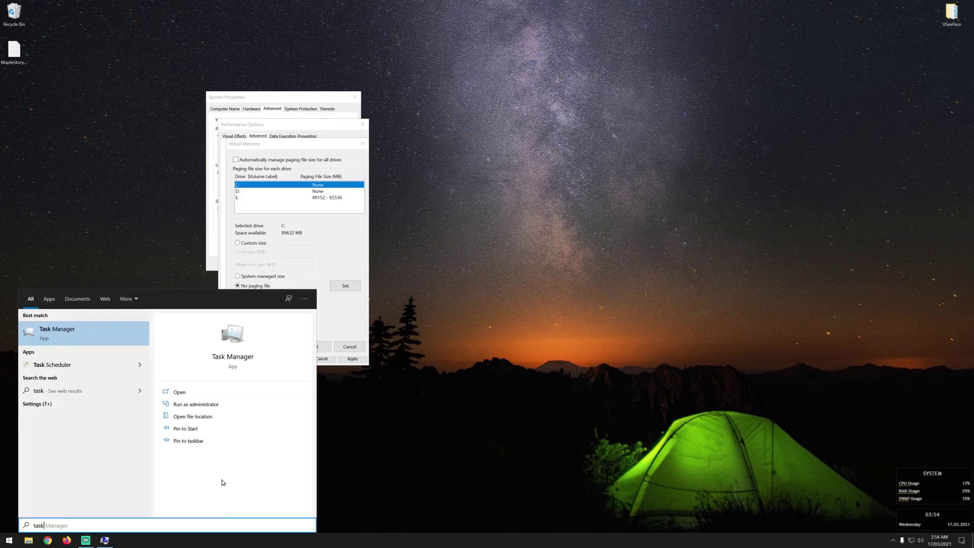
pyautogui.press('Return')
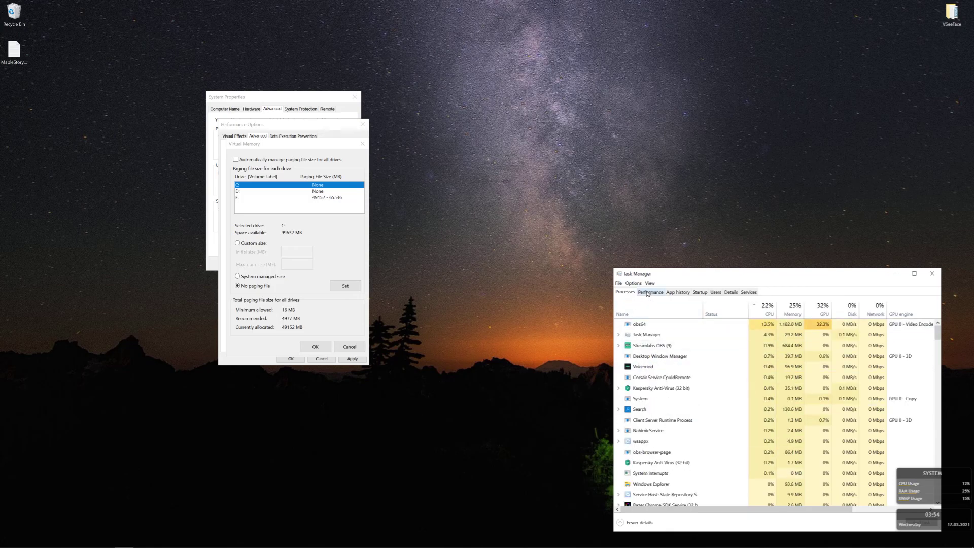
pyautogui.click(648, 293)
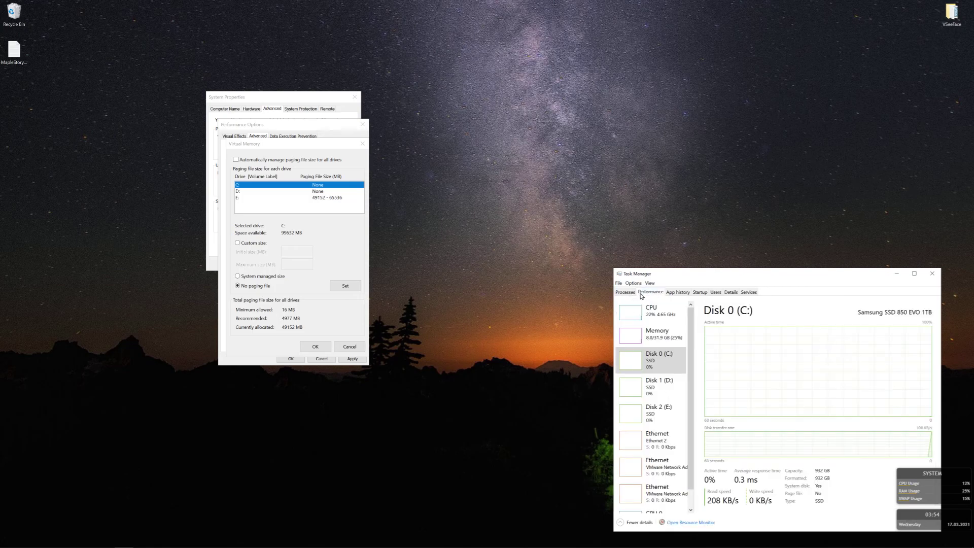
pyautogui.click(650, 389)
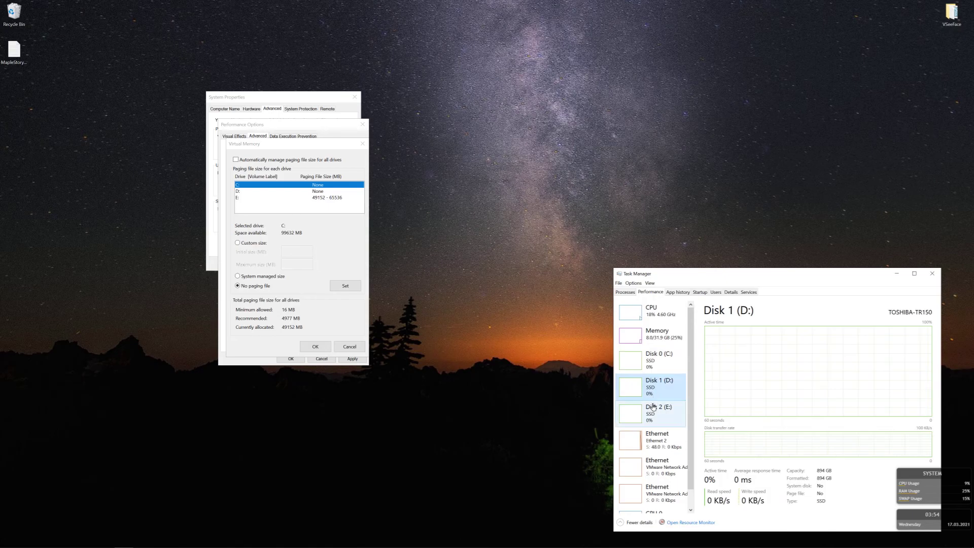
pyautogui.click(647, 417)
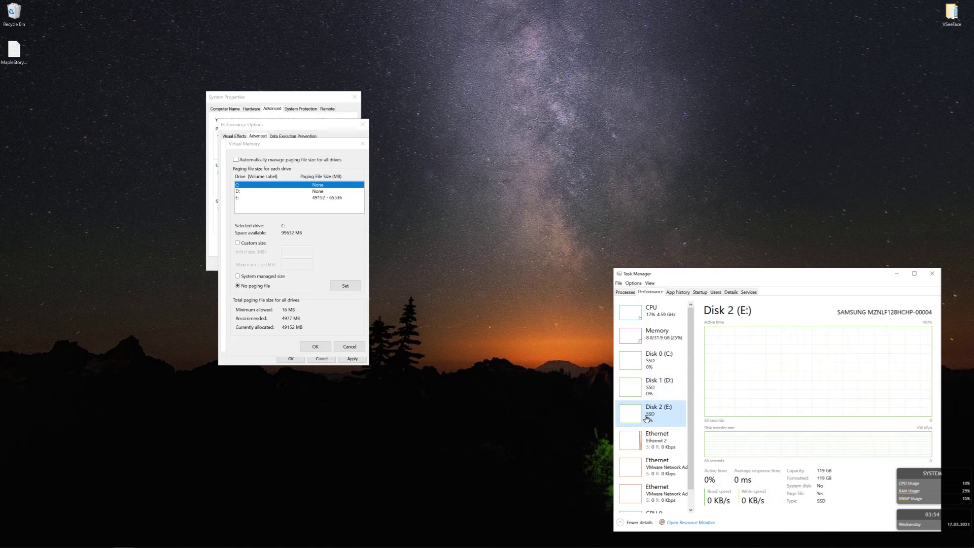
pyautogui.click(656, 363)
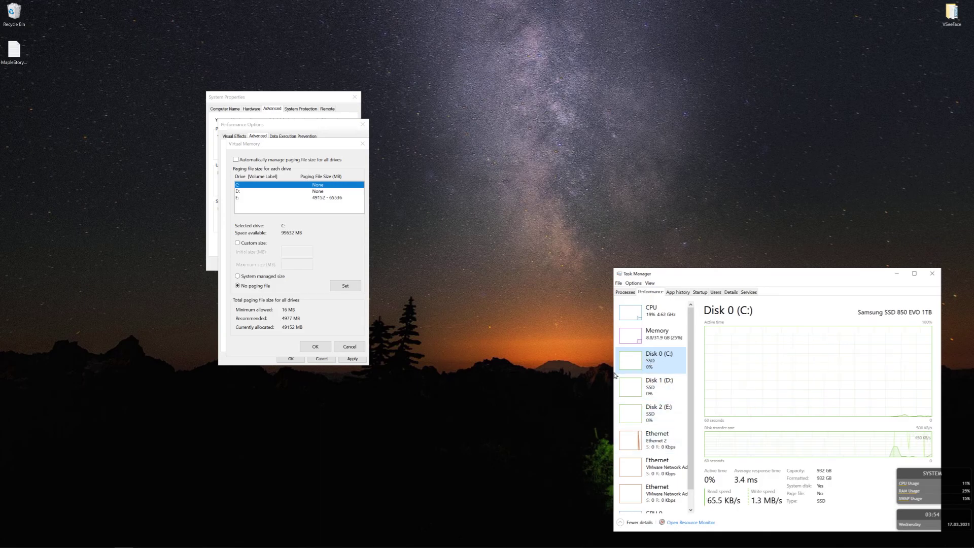
pyautogui.click(932, 275)
# Compare the paging file settings of drives E: and C: in the virtual memory settings
pyautogui.click(322, 199)
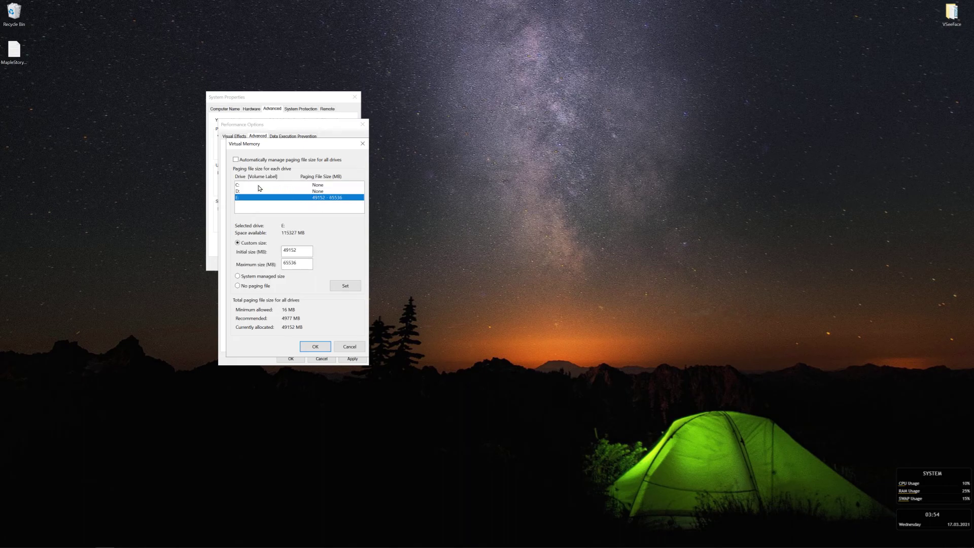
pyautogui.click(239, 187)
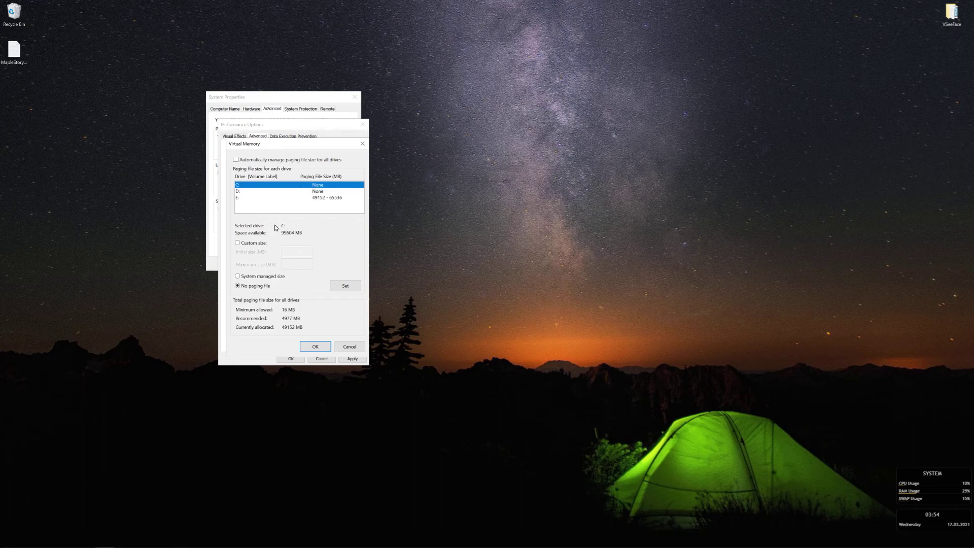
pyautogui.click(324, 198)
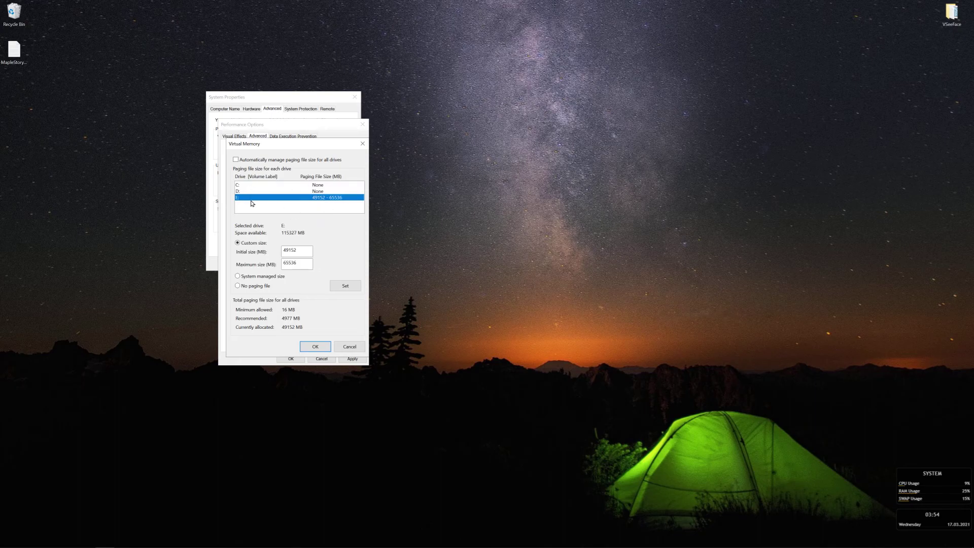
# Toggle automatic paging file management for all drives on and back off
pyautogui.click(236, 160)
pyautogui.click(236, 160)
pyautogui.click(235, 160)
pyautogui.click(236, 160)
# Enter a custom paging file size for drive C: with 49152 MB initial and 65536 MB maximum
pyautogui.click(239, 185)
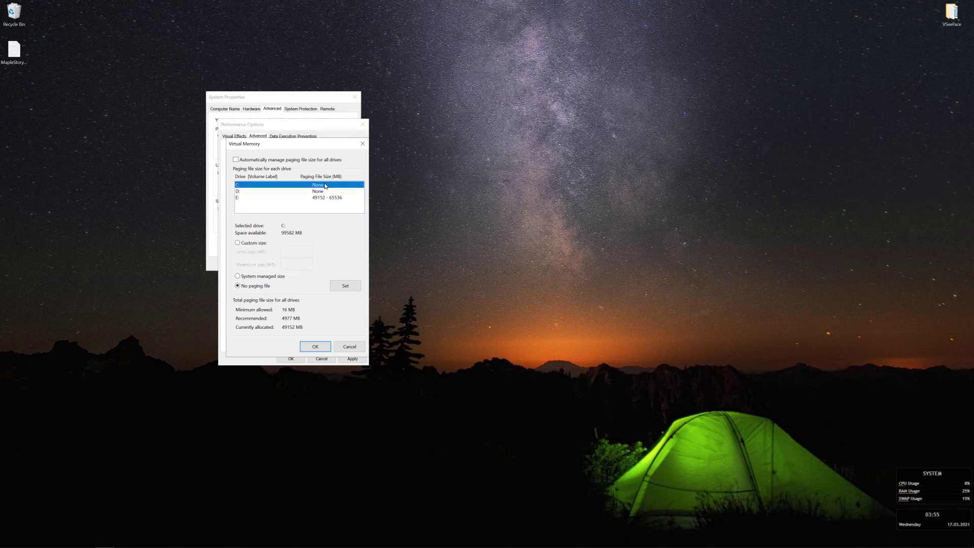
pyautogui.click(238, 243)
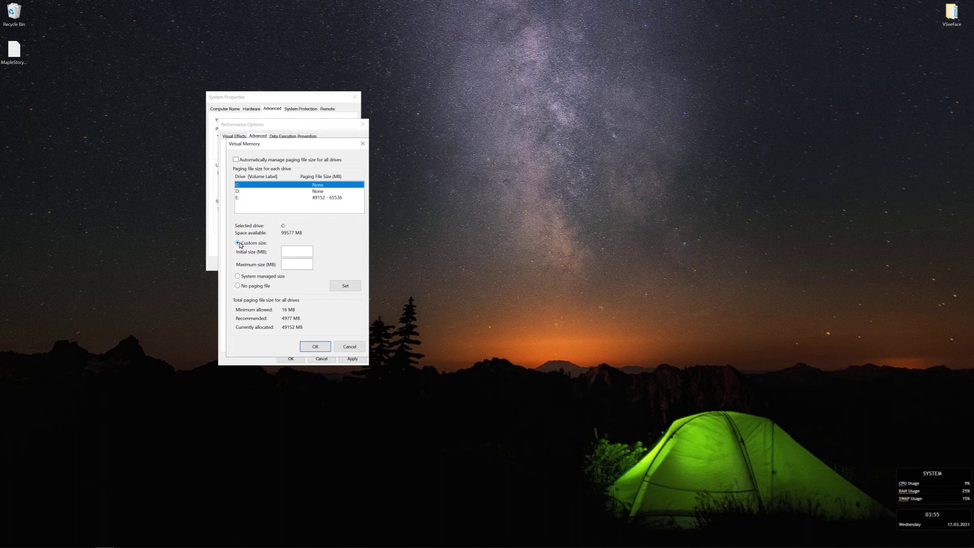
pyautogui.click(293, 251)
pyautogui.write('49152')
pyautogui.click(307, 262)
pyautogui.write('65536')
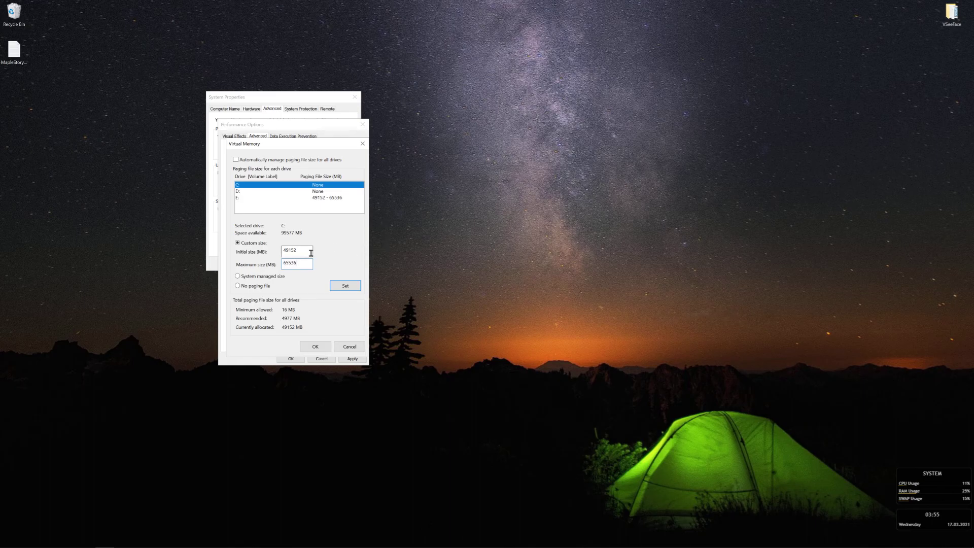
# Select drive E:, then cancel the virtual memory changes and close Performance Options and System Properties without saving
pyautogui.click(335, 199)
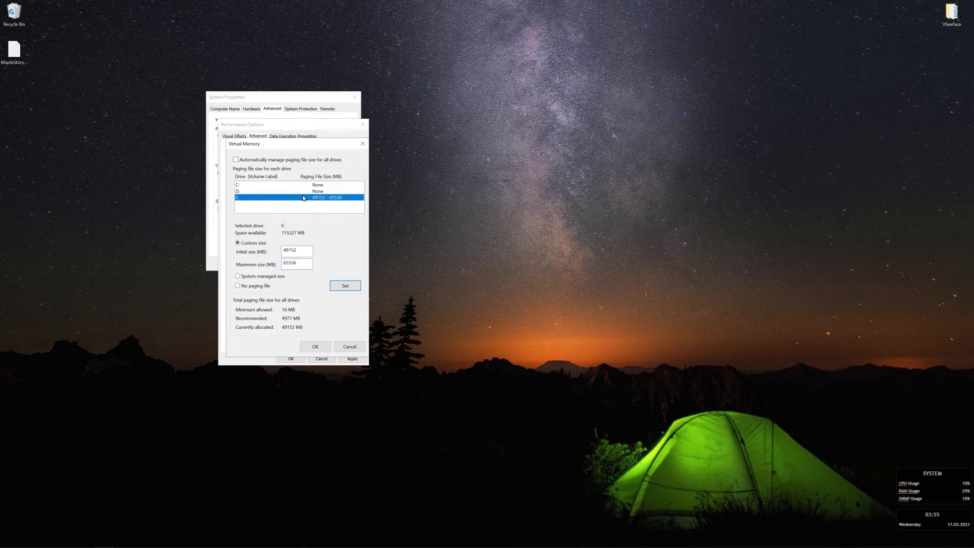
pyautogui.click(349, 288)
pyautogui.click(348, 348)
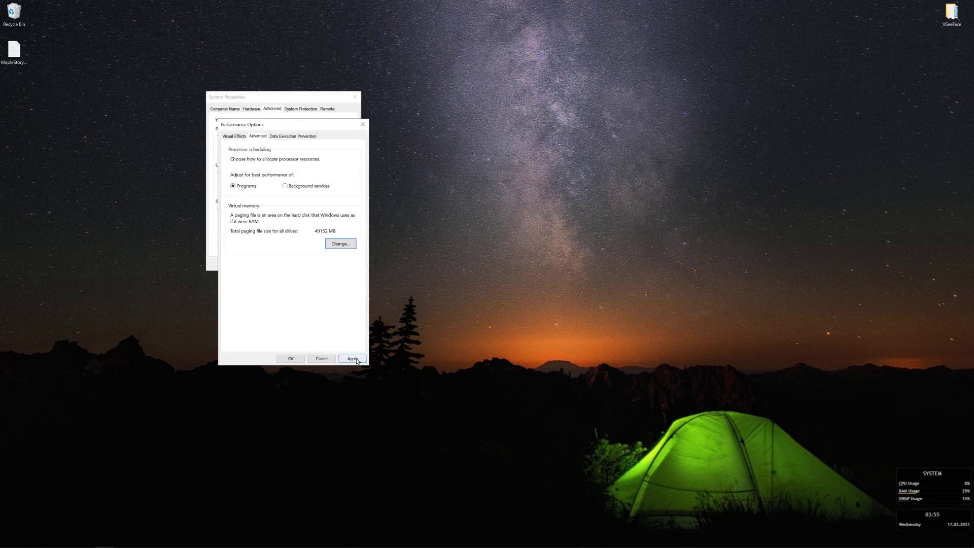
pyautogui.click(321, 359)
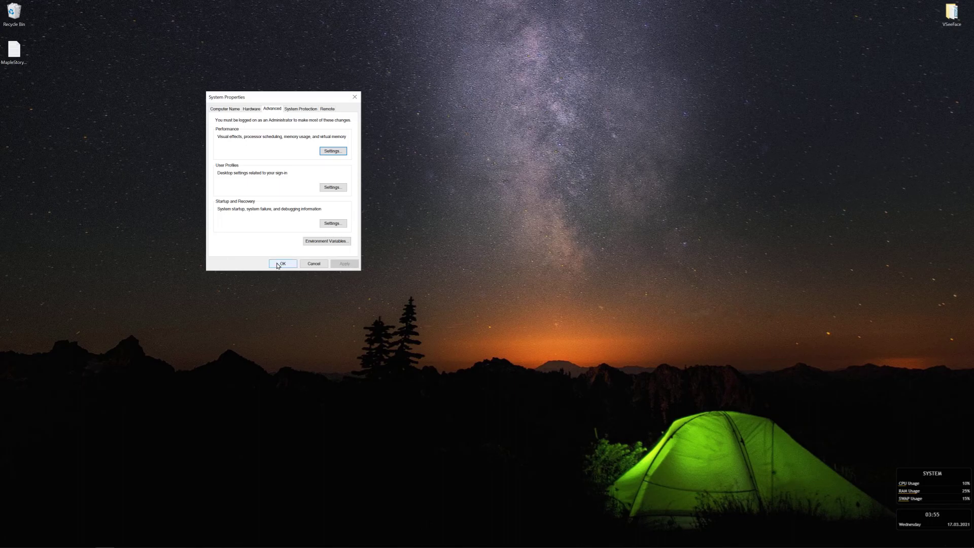
pyautogui.click(314, 264)
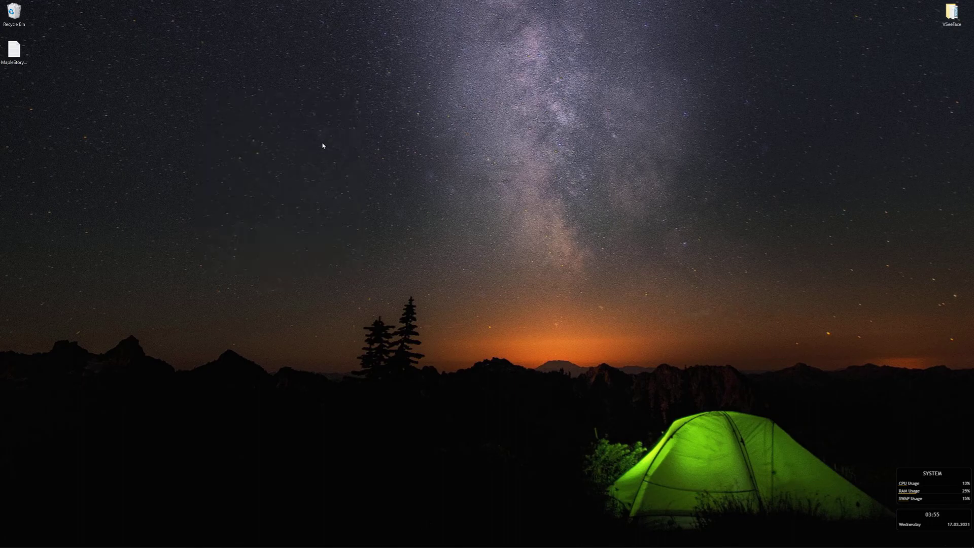
# Empty the Recycle Bin, permanently deleting its items
pyautogui.moveTo(315, 136); pyautogui.dragTo(665, 381)
pyautogui.rightClick(20, 7)
pyautogui.click(51, 21)
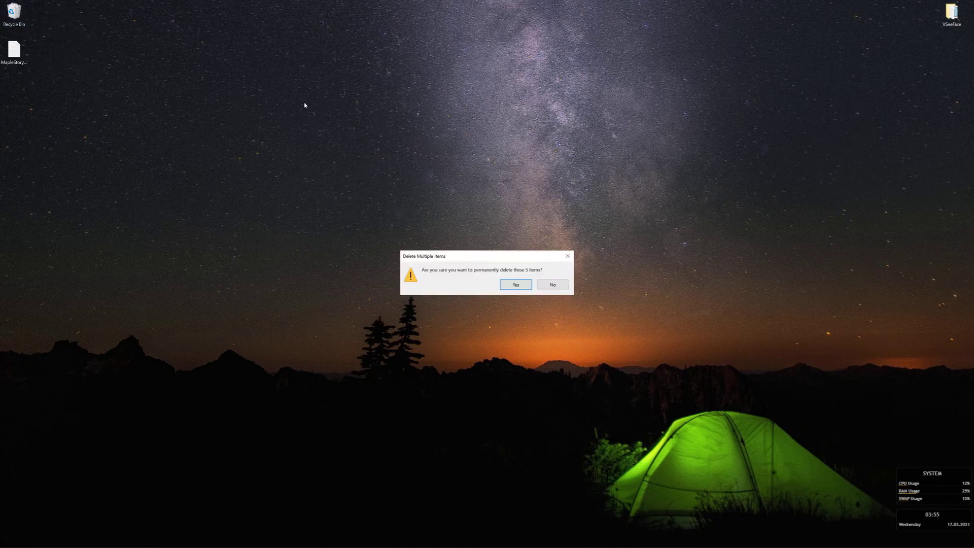
pyautogui.click(513, 287)
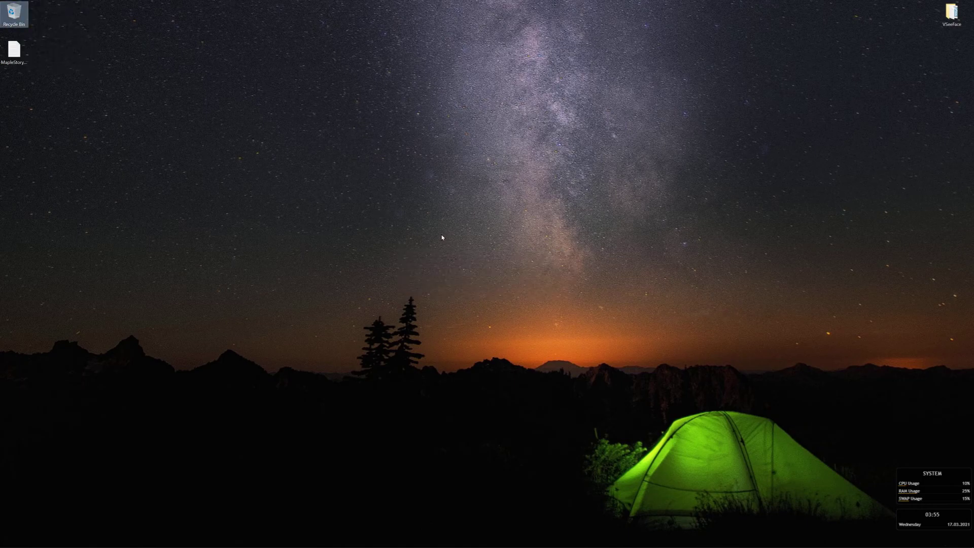
pyautogui.moveTo(432, 232); pyautogui.dragTo(519, 306)
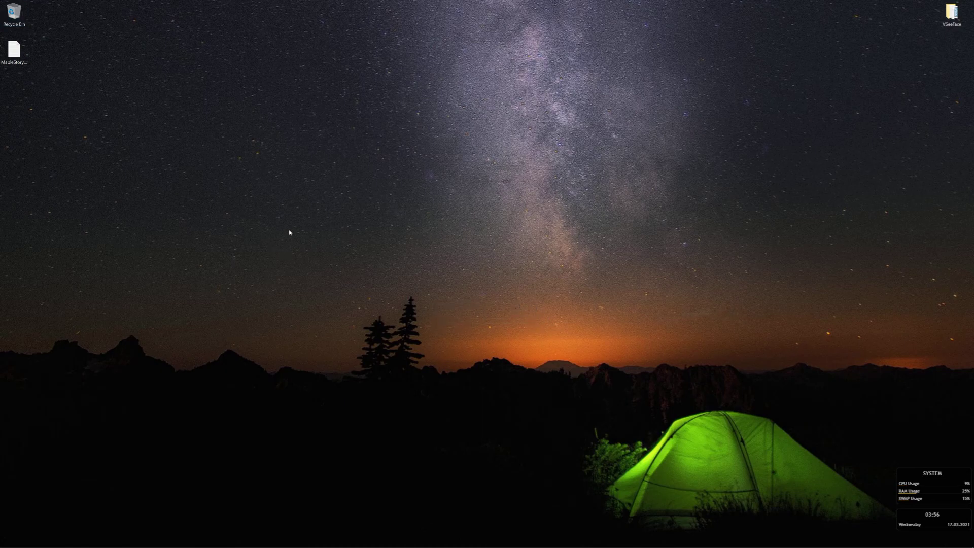
# Open Device Manager, expand the network adapters and select the Intel Ethernet controller and the Intel Wi-Fi 6 AX201 adapter in turn
pyautogui.moveTo(9, 541)
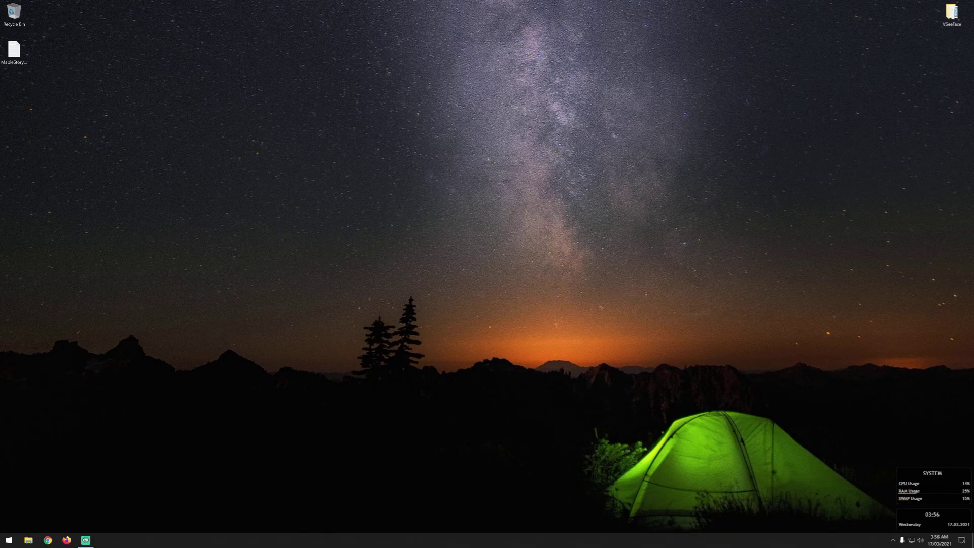
pyautogui.click(9, 541)
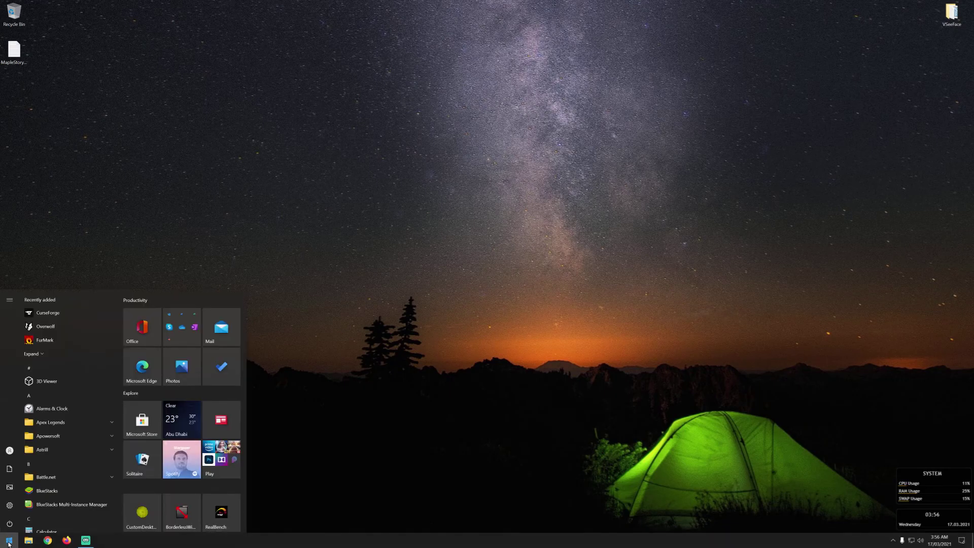
pyautogui.write('device man')
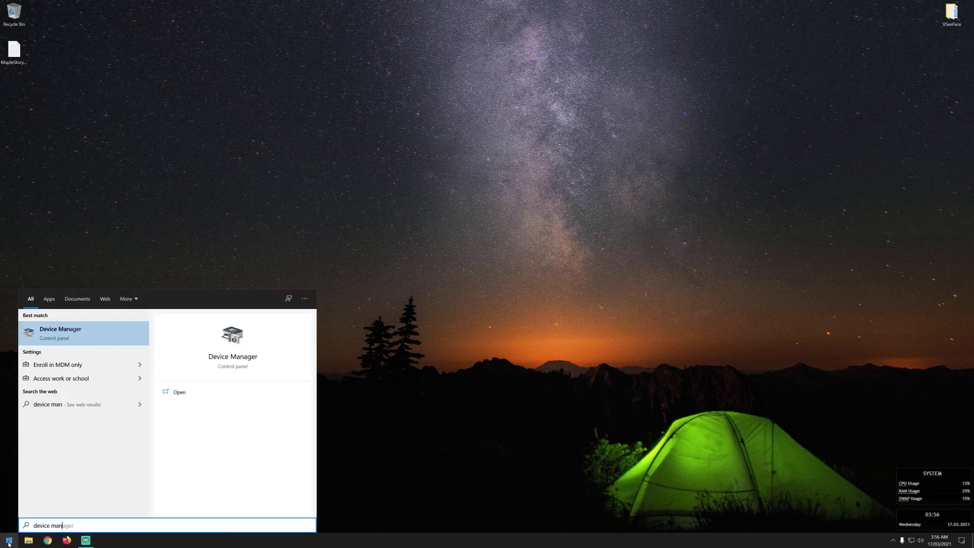
pyautogui.press('Return')
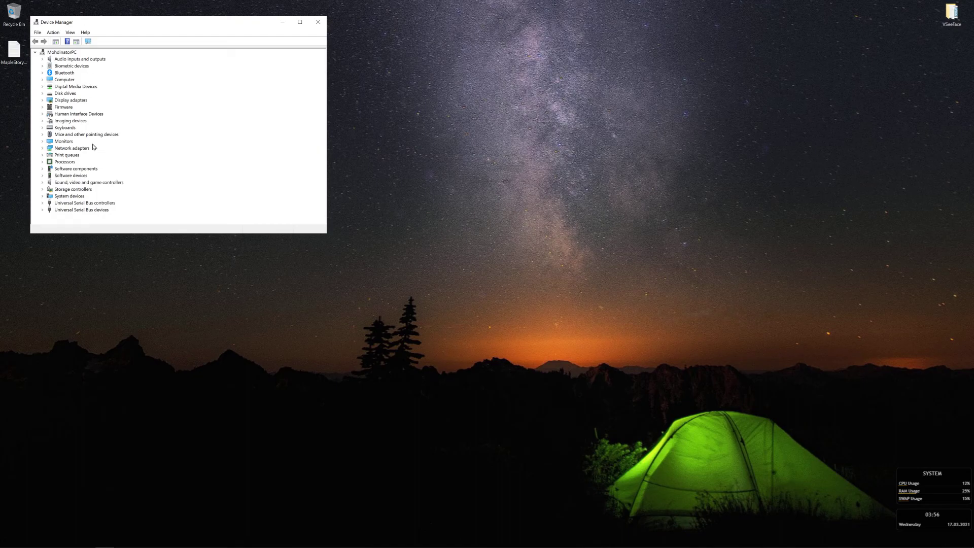
pyautogui.click(57, 149)
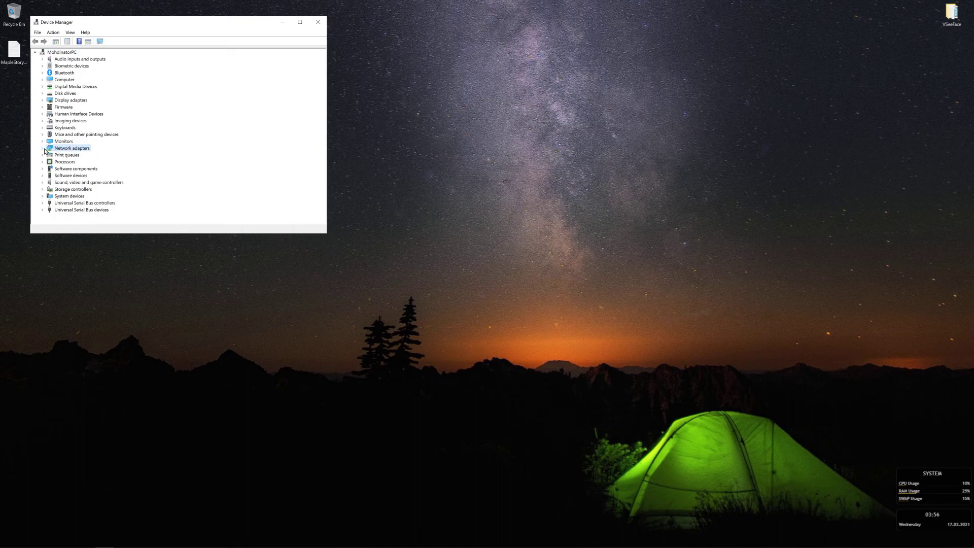
pyautogui.click(44, 149)
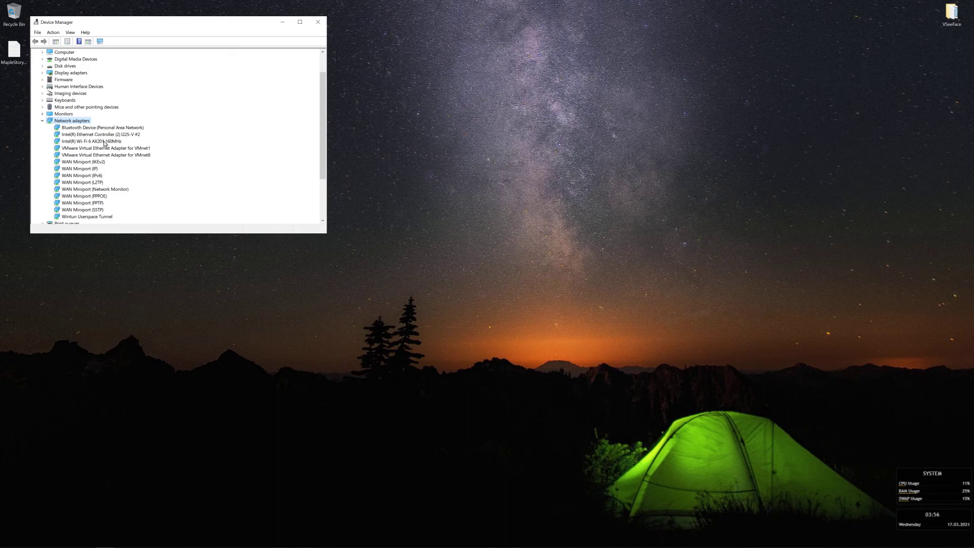
pyautogui.click(91, 134)
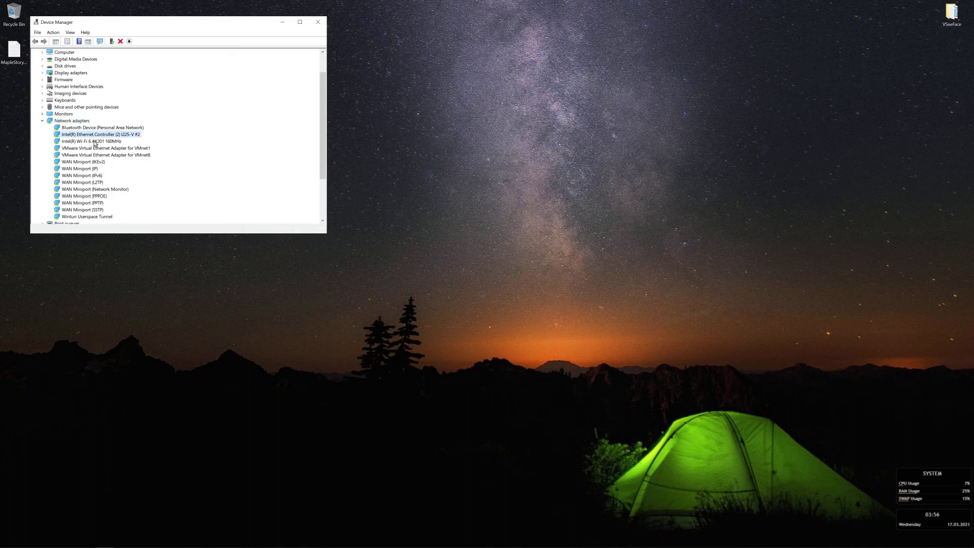
pyautogui.click(93, 142)
# Open the Network & Internet settings, then search Windows for "Network and Internet" and open the Settings result
pyautogui.moveTo(156, 545)
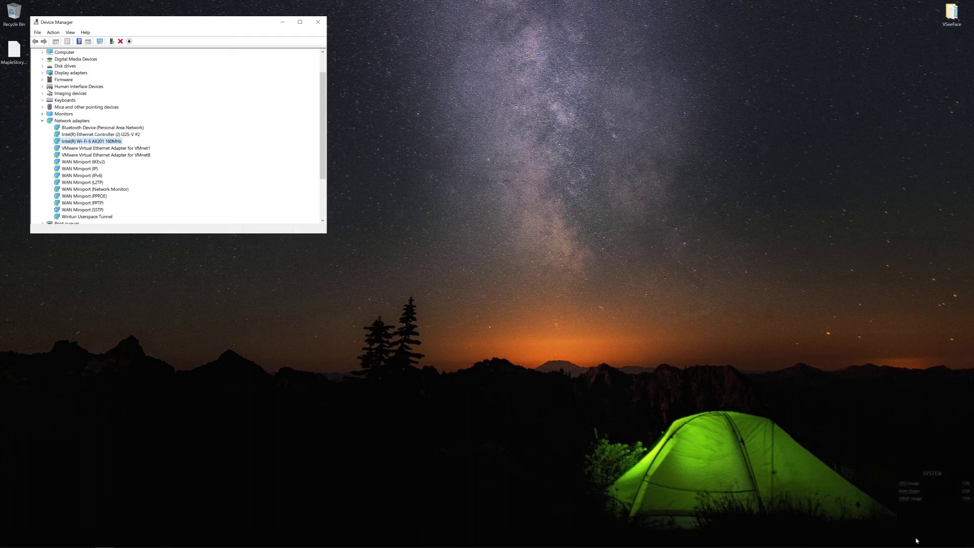
pyautogui.moveTo(913, 541)
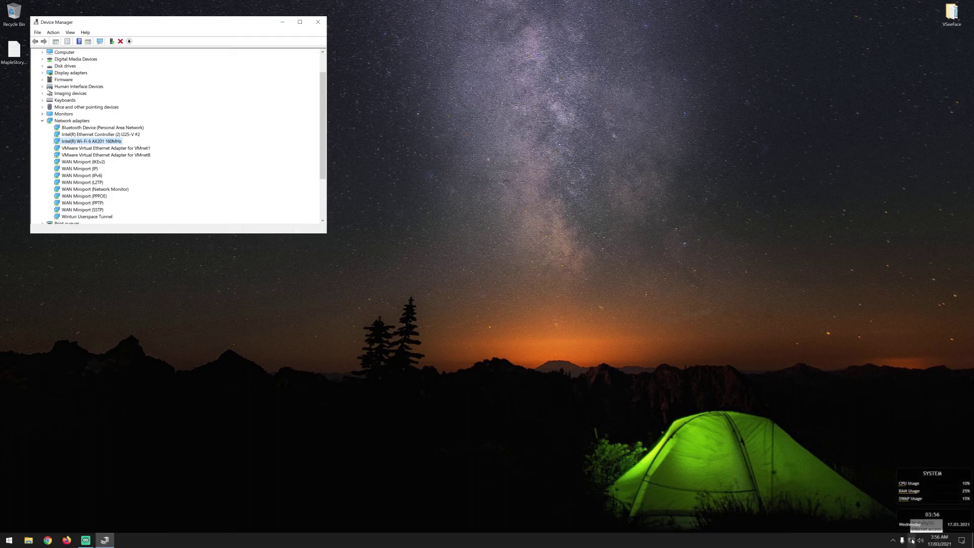
pyautogui.rightClick(913, 541)
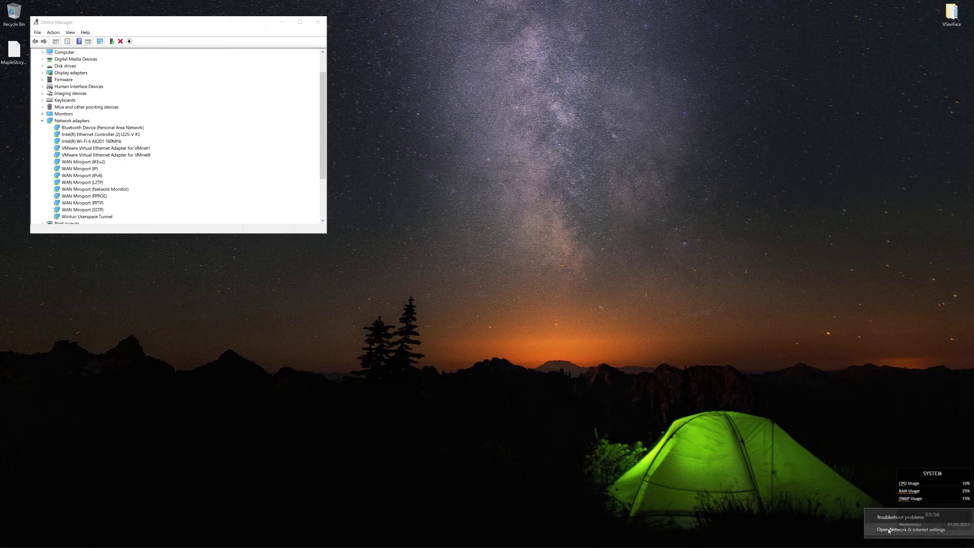
pyautogui.click(913, 530)
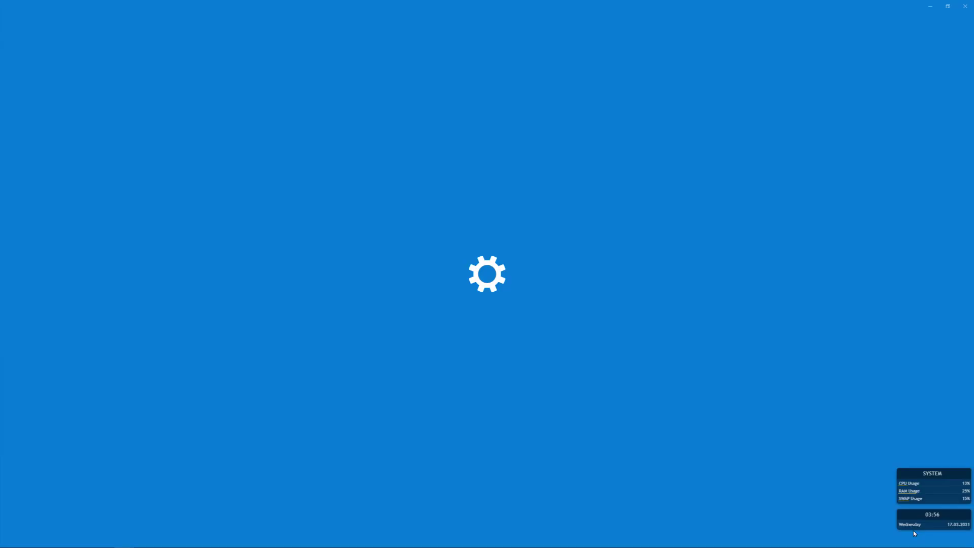
pyautogui.click(6, 544)
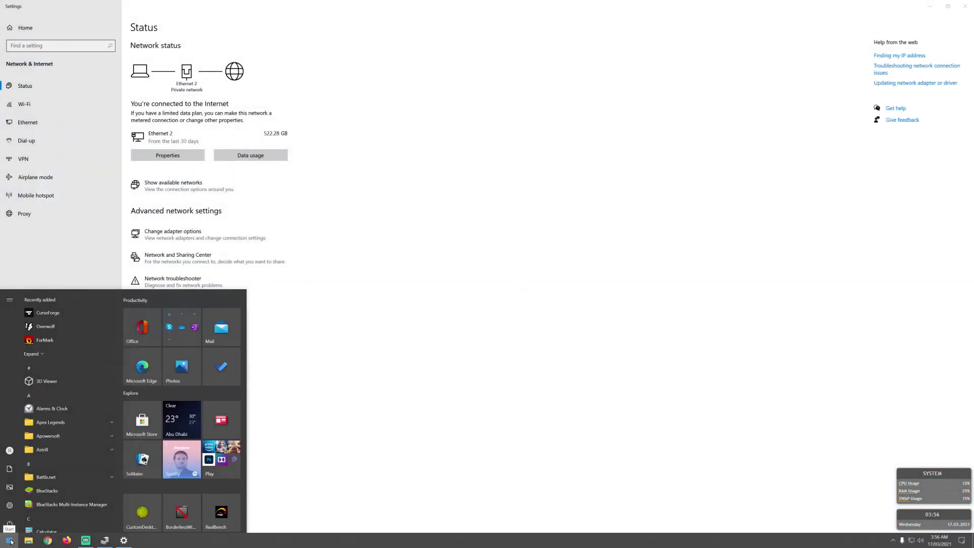
pyautogui.write('Ne')
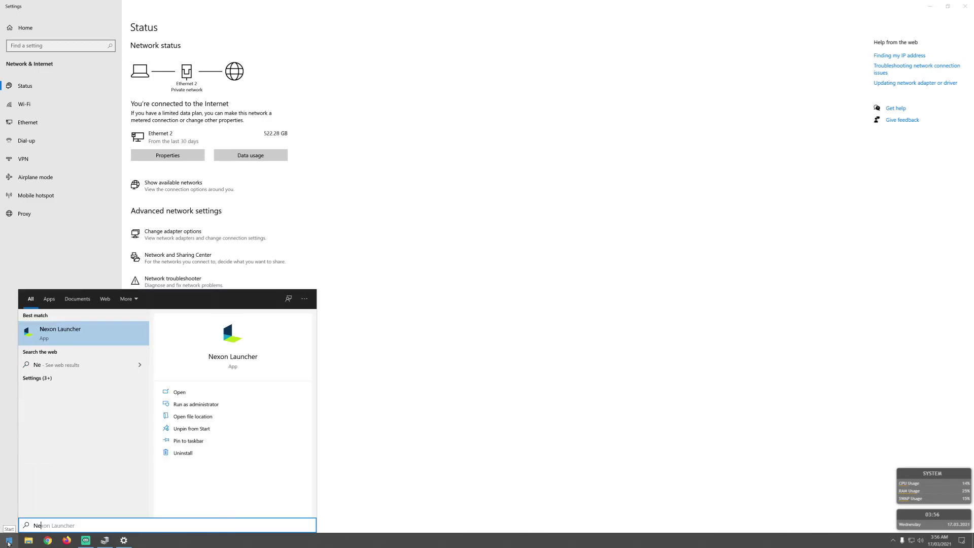
pyautogui.write('twork and Internet')
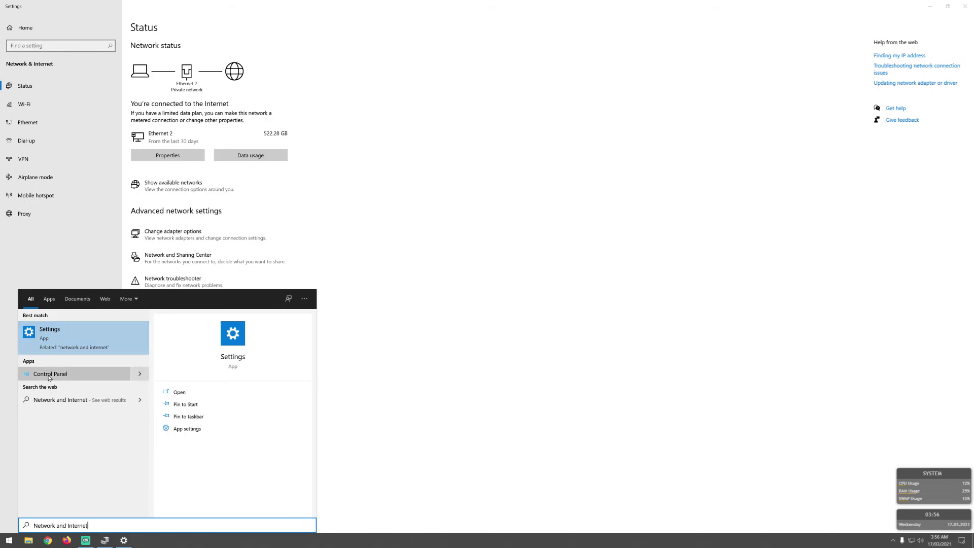
pyautogui.click(46, 333)
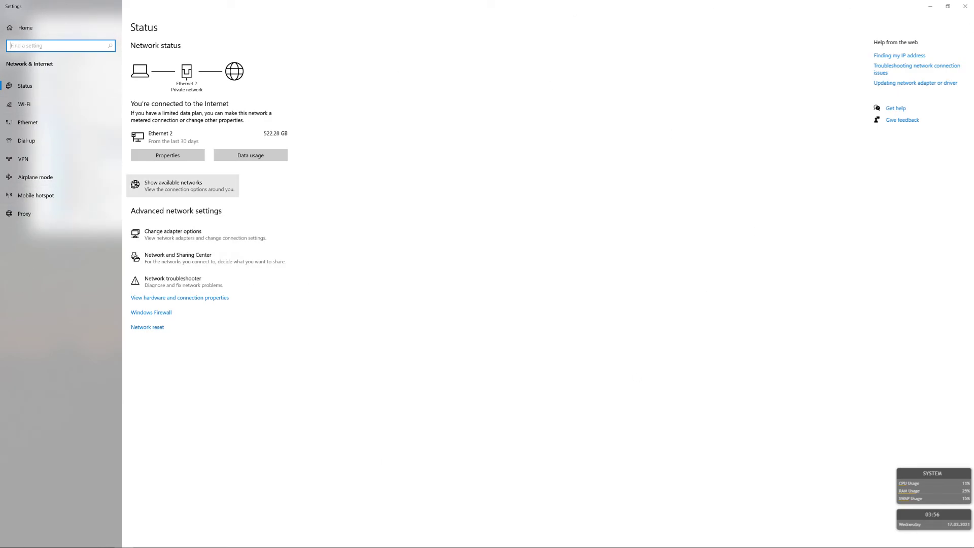
# Open Control Panel and go to the Network and Sharing Center under Network and Internet
pyautogui.press('super')
pyautogui.write('control')
pyautogui.press('Return')
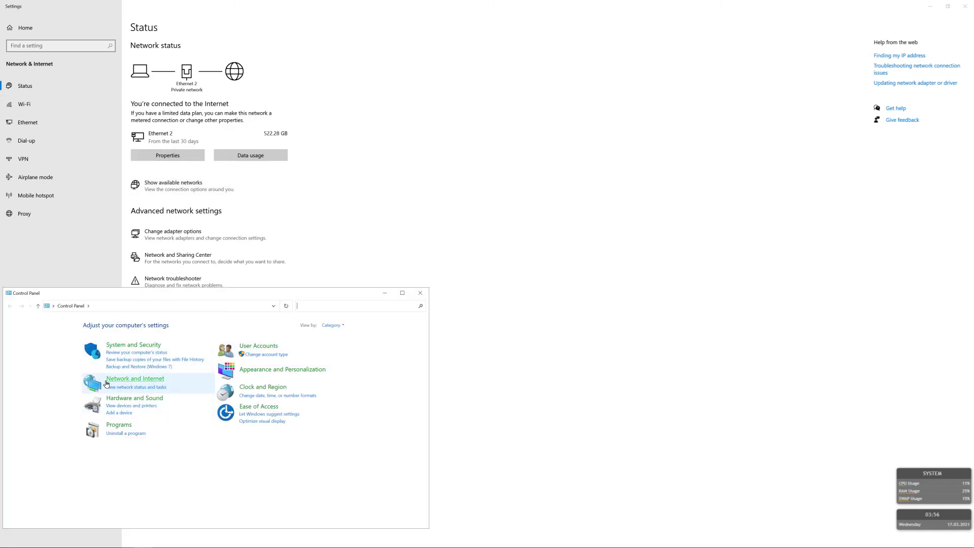
pyautogui.click(131, 383)
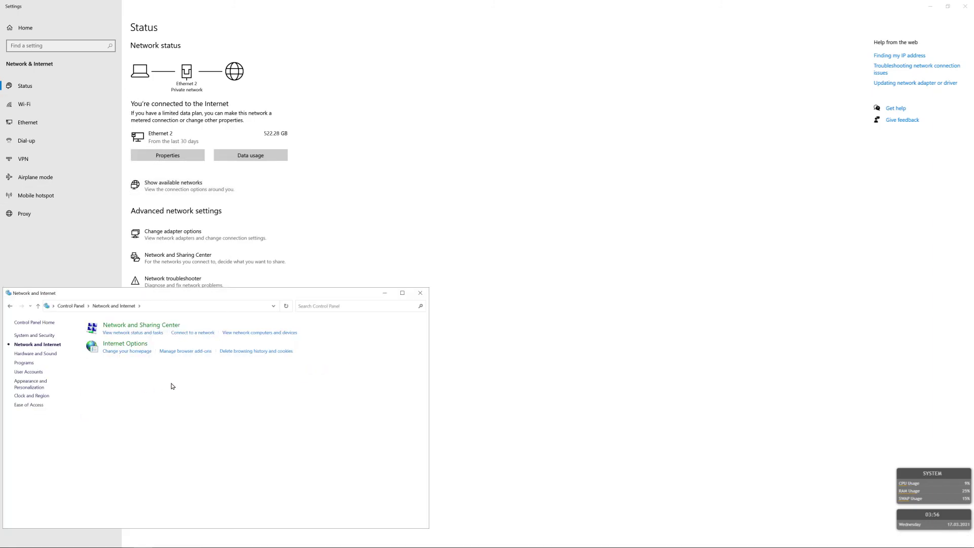
pyautogui.click(139, 327)
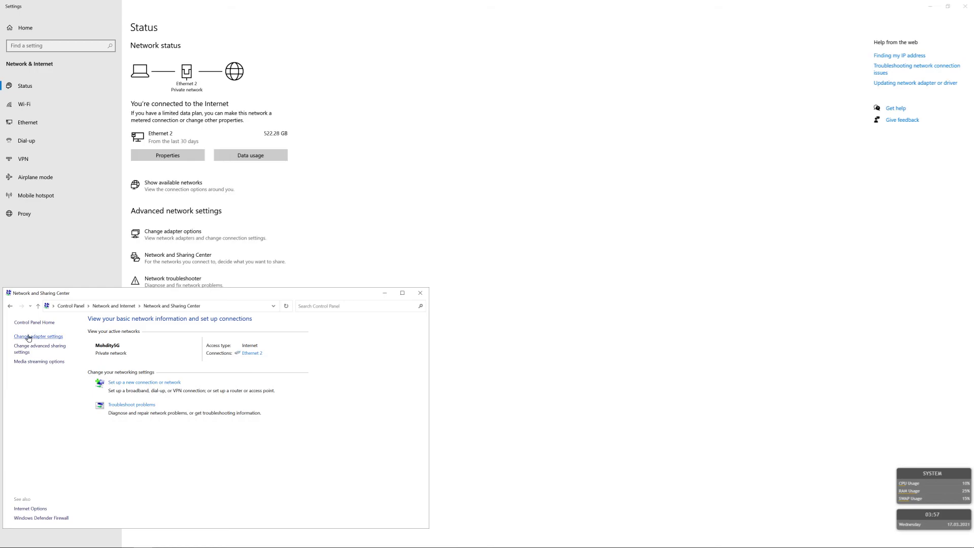
# View the Ethernet page in the network settings, then open the adapter list from the Network and Sharing Center
pyautogui.click(28, 123)
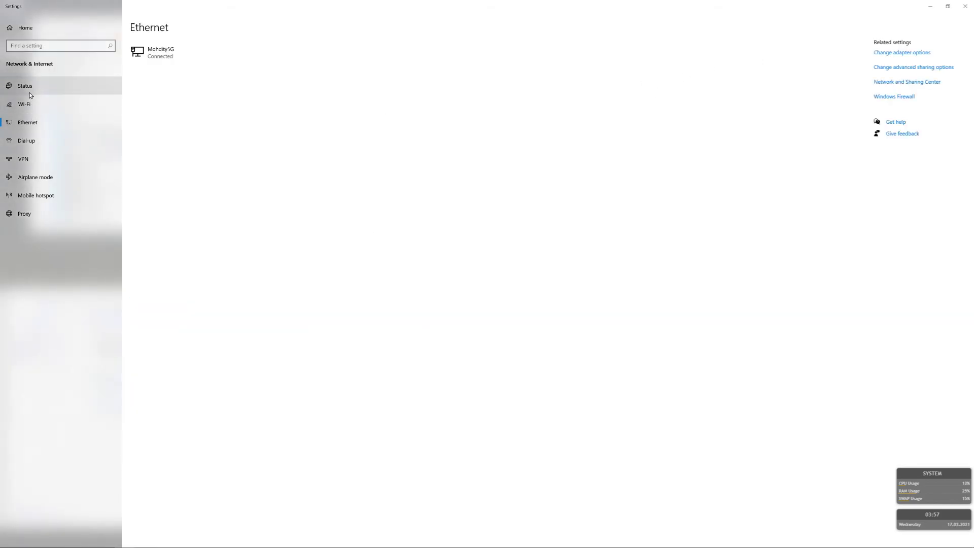
pyautogui.click(29, 108)
pyautogui.click(30, 127)
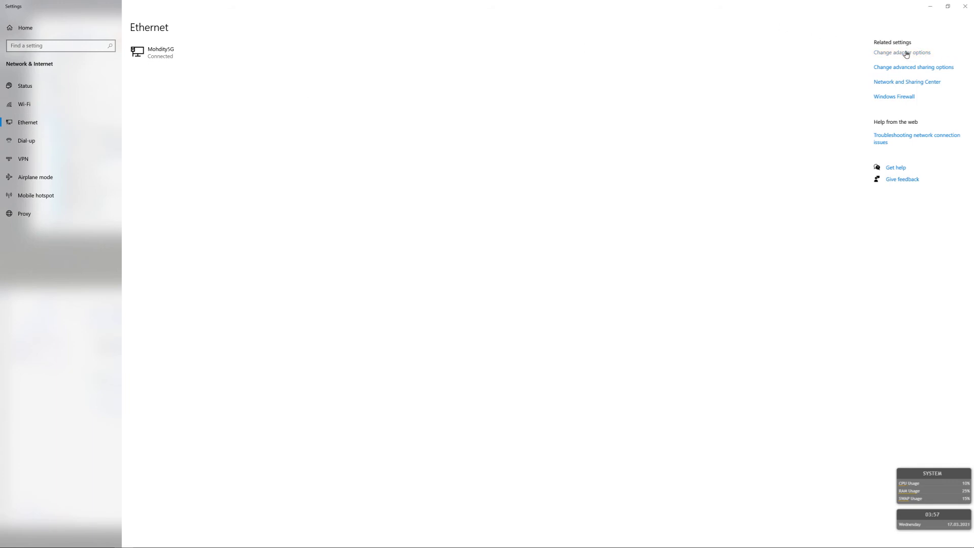
pyautogui.click(906, 54)
pyautogui.hotkey('alt', 'Tab')
pyautogui.hotkey('alt', 'Tab')
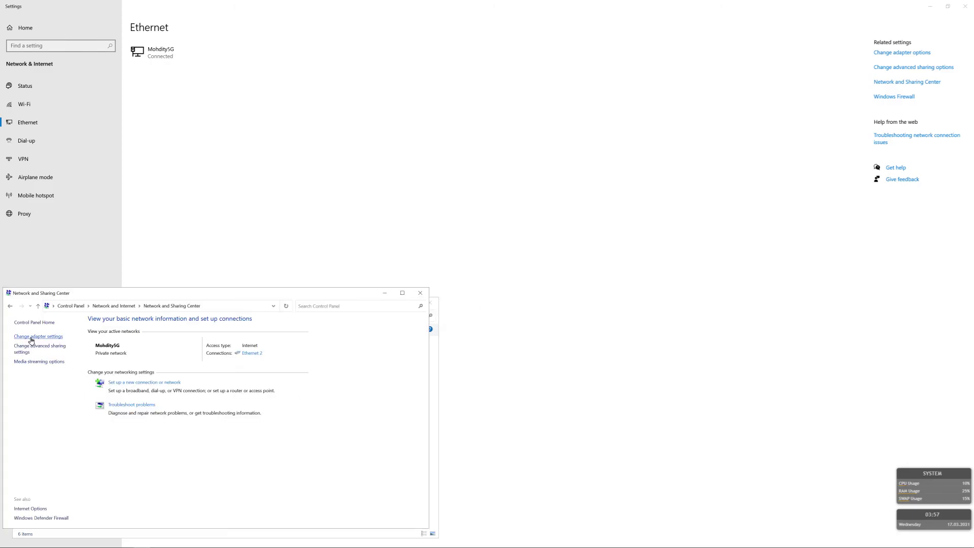
pyautogui.click(31, 338)
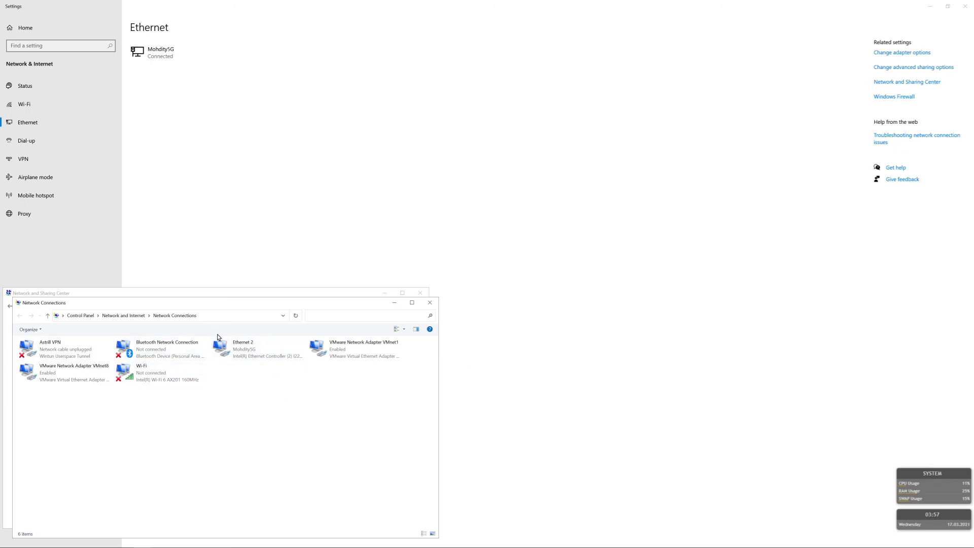
# Check which hardware the Ethernet 2 and Wi-Fi connections use, then close the network windows and Settings
pyautogui.click(247, 352)
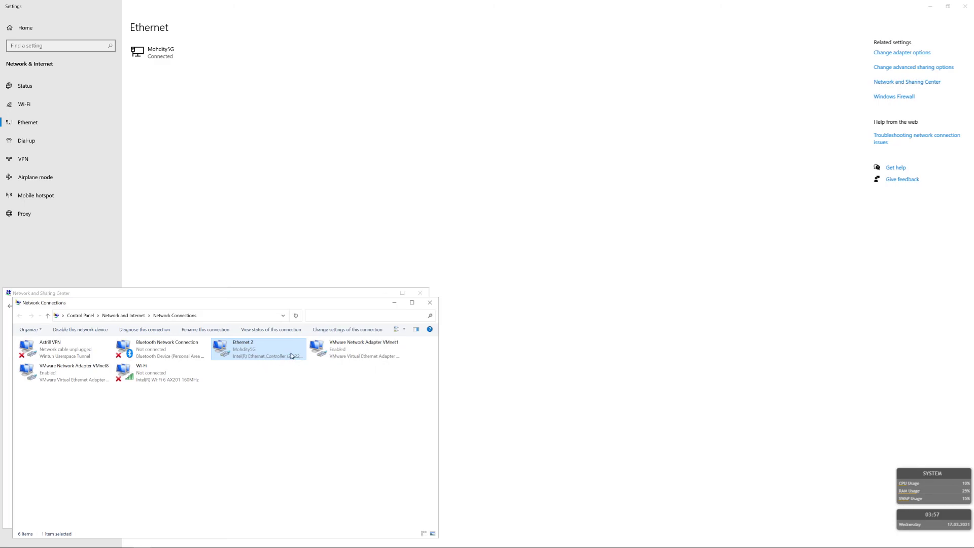
pyautogui.click(145, 384)
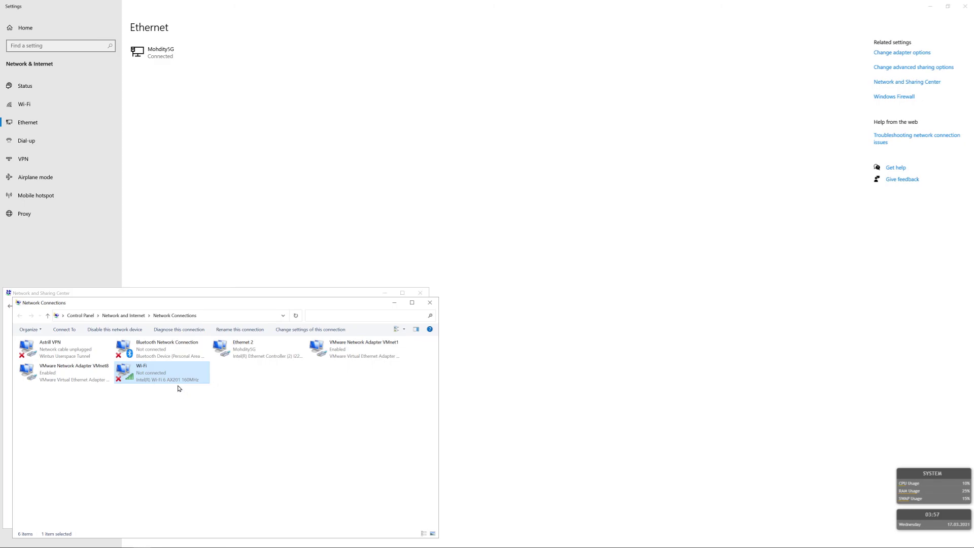
pyautogui.click(429, 302)
pyautogui.click(420, 294)
pyautogui.click(965, 6)
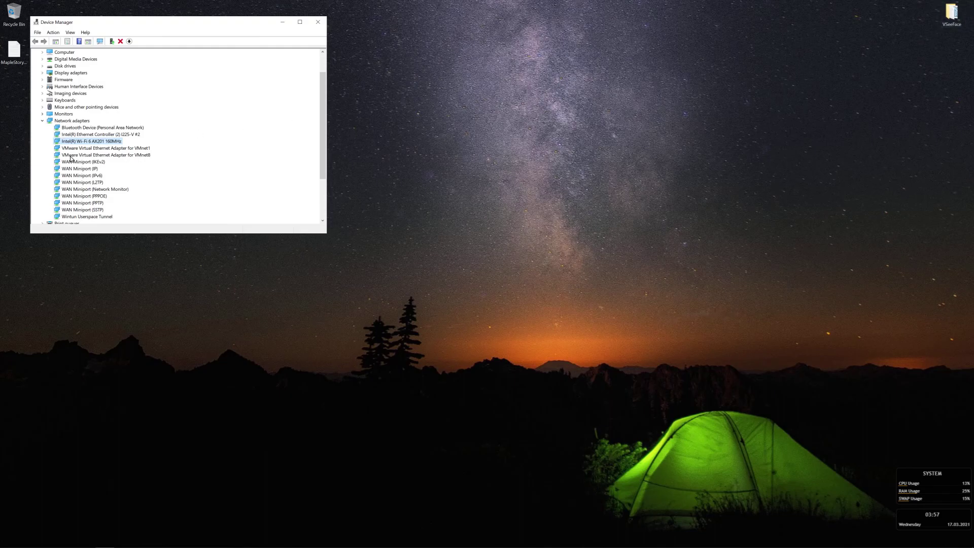
# Open the advanced properties of the Intel(R) Ethernet Controller (2) I225-V #2, look through the property list and move the dialog clear of Device Manager
pyautogui.click(82, 135)
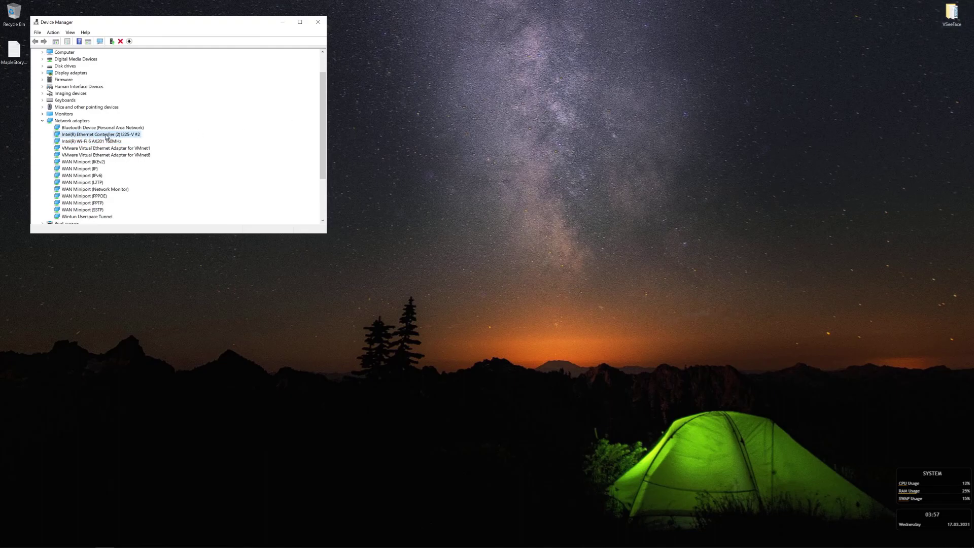
pyautogui.click(79, 141)
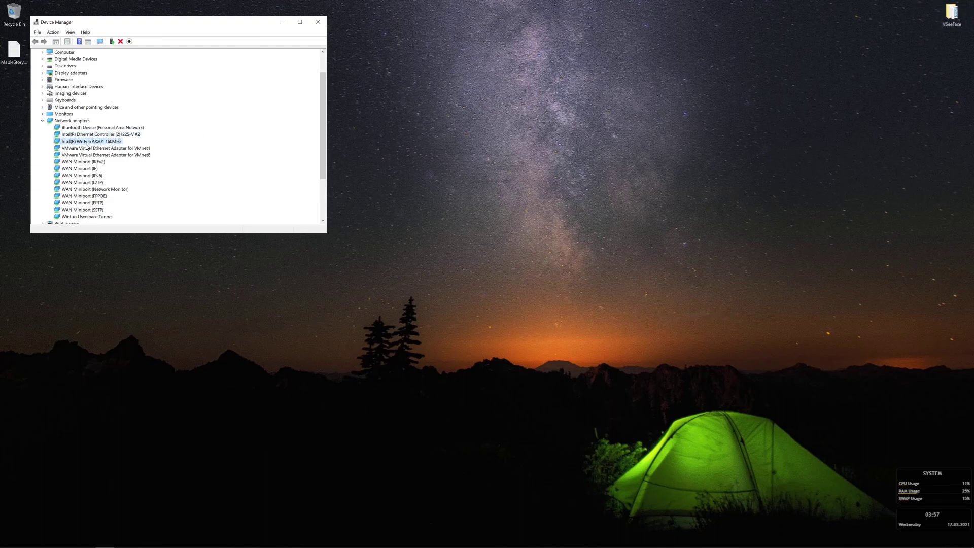
pyautogui.doubleClick(101, 135)
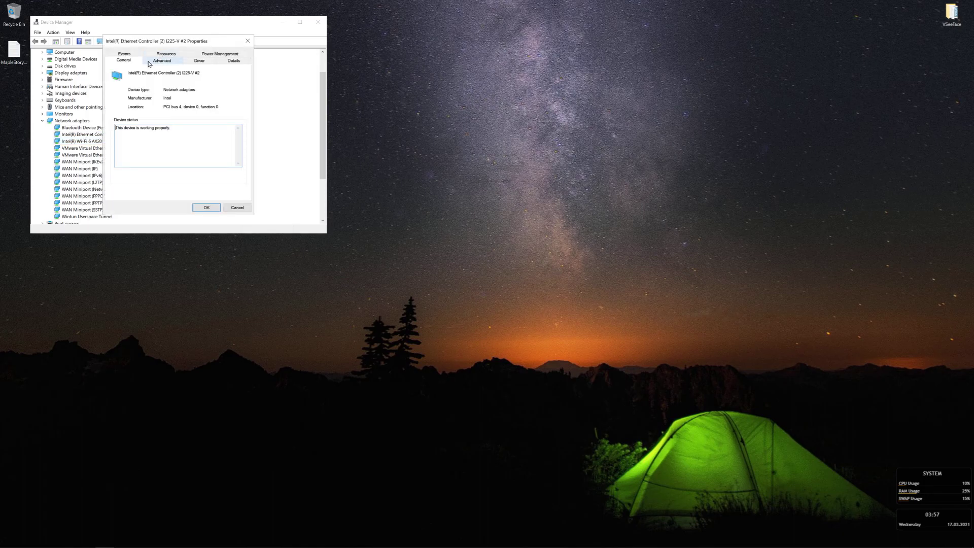
pyautogui.click(163, 62)
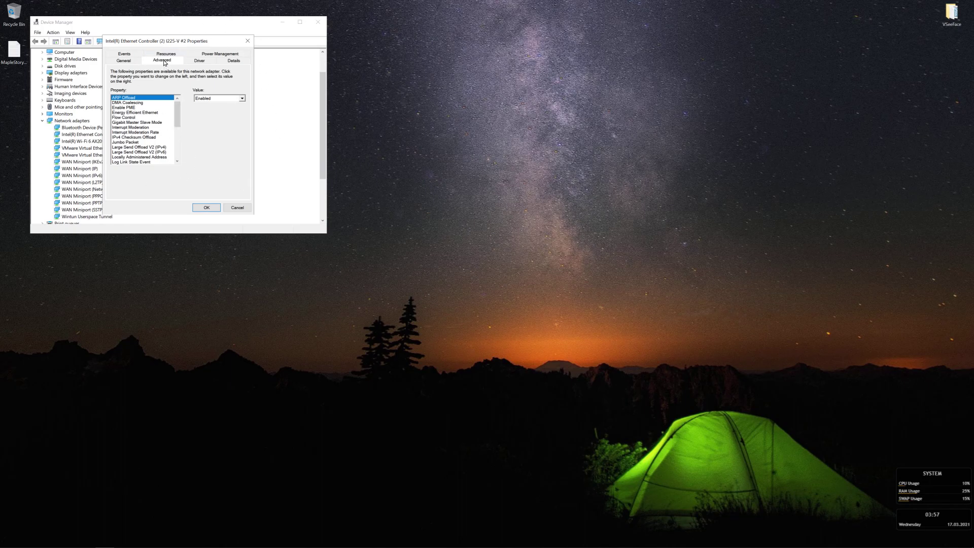
pyautogui.moveTo(178, 111)
pyautogui.mouseDown()
pyautogui.moveTo(177, 142)
pyautogui.moveTo(171, 105)
pyautogui.moveTo(172, 159)
pyautogui.moveTo(186, 188)
pyautogui.moveTo(181, 77)
pyautogui.moveTo(178, 177)
pyautogui.moveTo(182, 70)
pyautogui.moveTo(179, 167)
pyautogui.moveTo(177, 100)
pyautogui.mouseUp()
pyautogui.moveTo(177, 113); pyautogui.dragTo(176, 147)
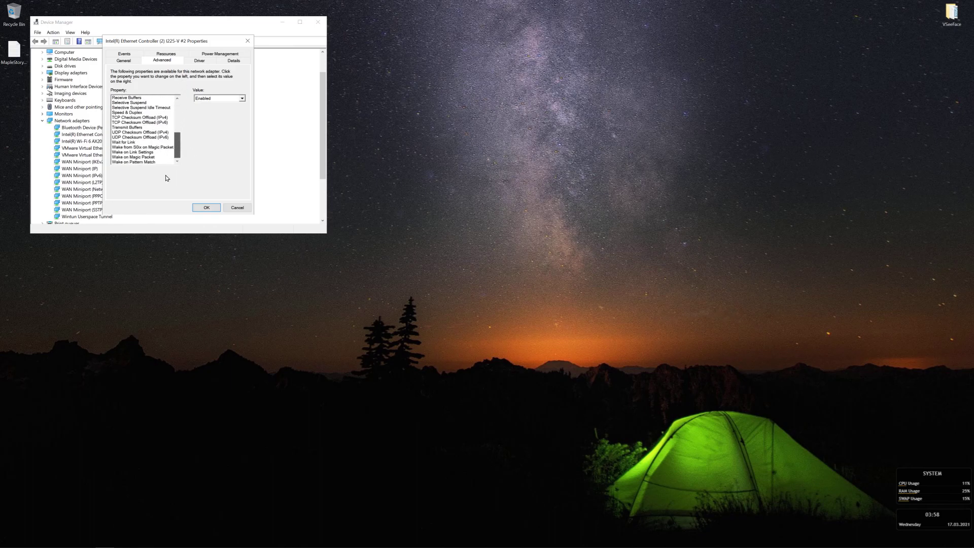
pyautogui.scroll(5, 173, 132)
pyautogui.moveTo(173, 39); pyautogui.dragTo(362, 79)
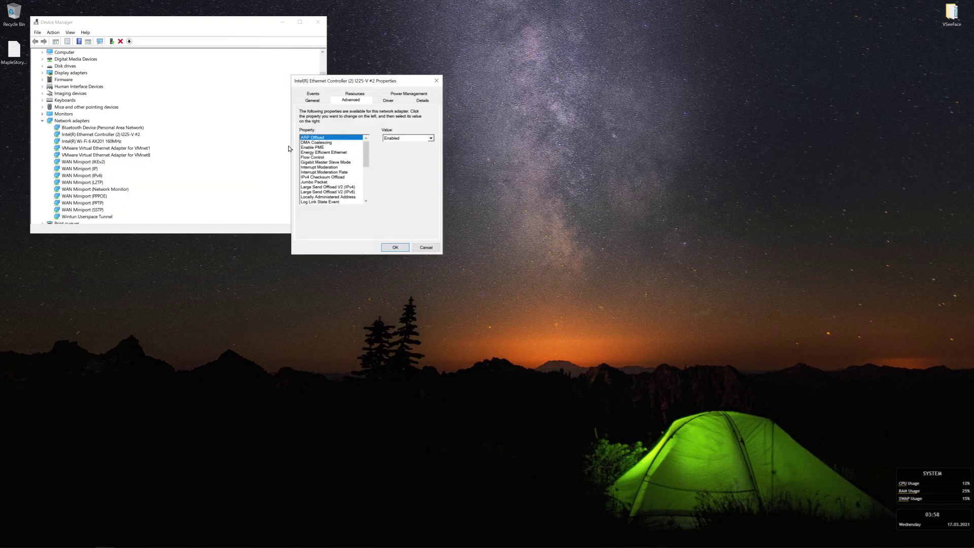
# Check the values of the adapter's Energy Efficient Ethernet and Selective Suspend properties
pyautogui.click(321, 153)
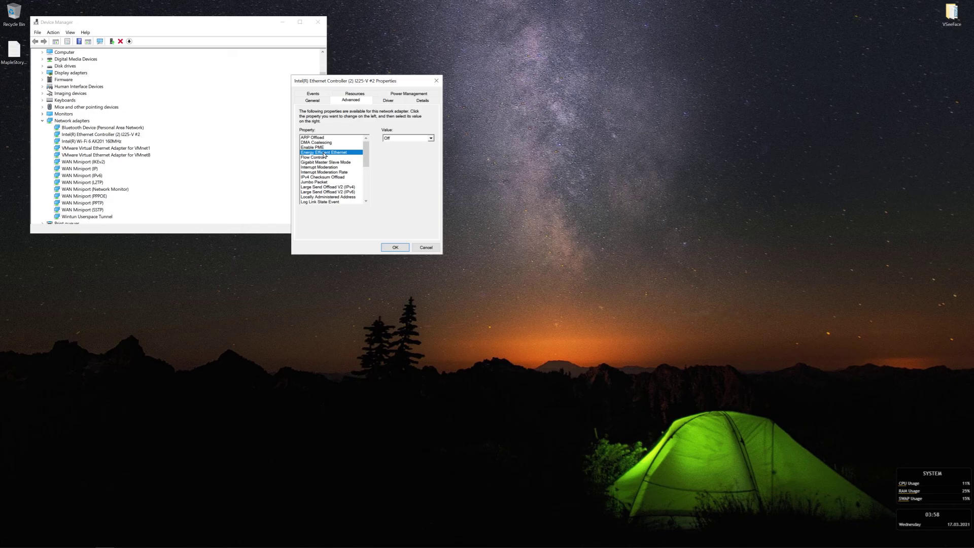
pyautogui.moveTo(367, 158); pyautogui.dragTo(369, 193)
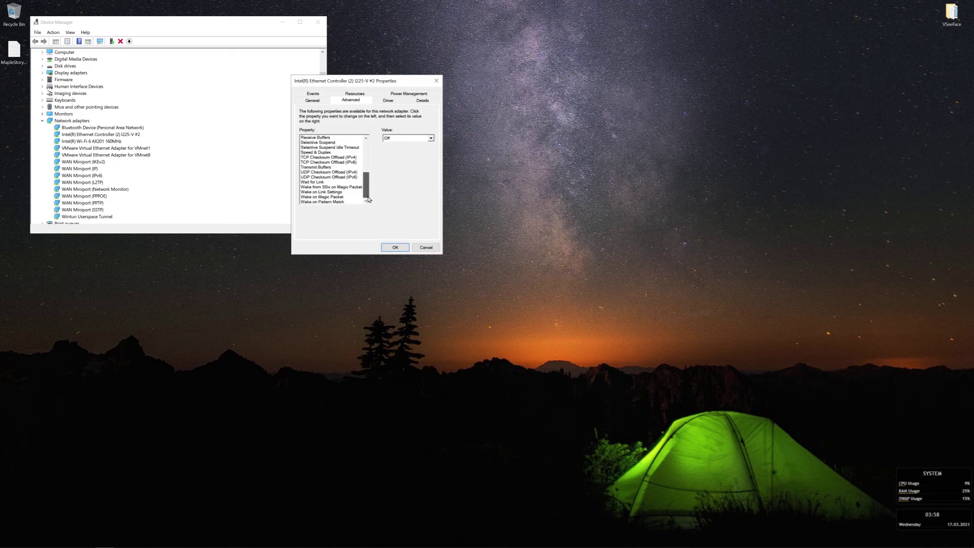
pyautogui.click(319, 142)
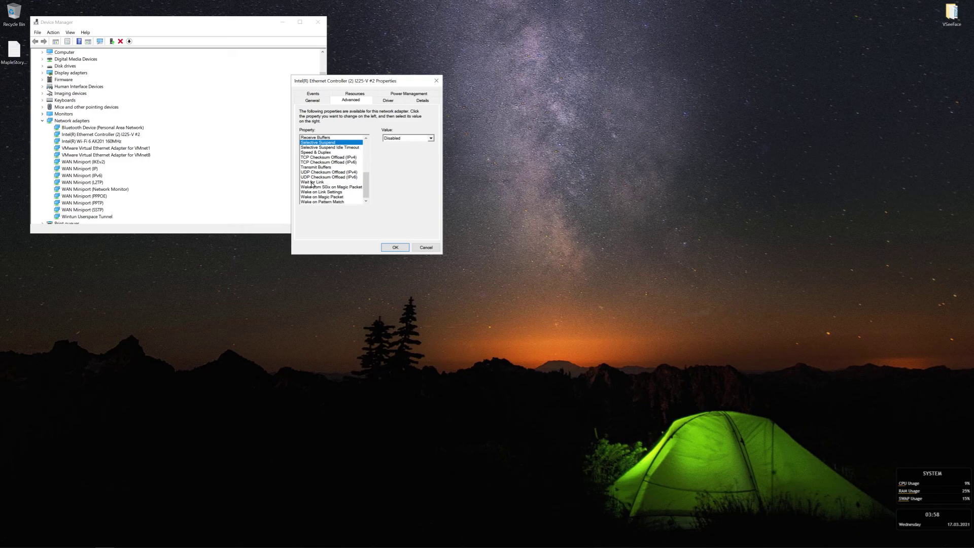
# Check the adapter's wake properties and Wait for Link, including the options offered for Wake on Link Settings
pyautogui.click(317, 202)
pyautogui.click(318, 196)
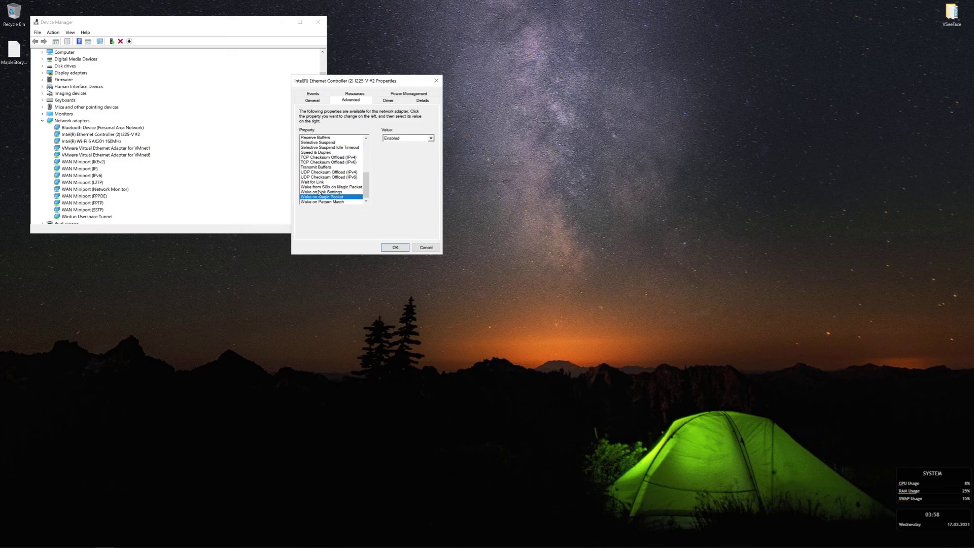
pyautogui.click(319, 188)
pyautogui.click(320, 193)
pyautogui.click(404, 139)
pyautogui.click(413, 200)
pyautogui.click(315, 182)
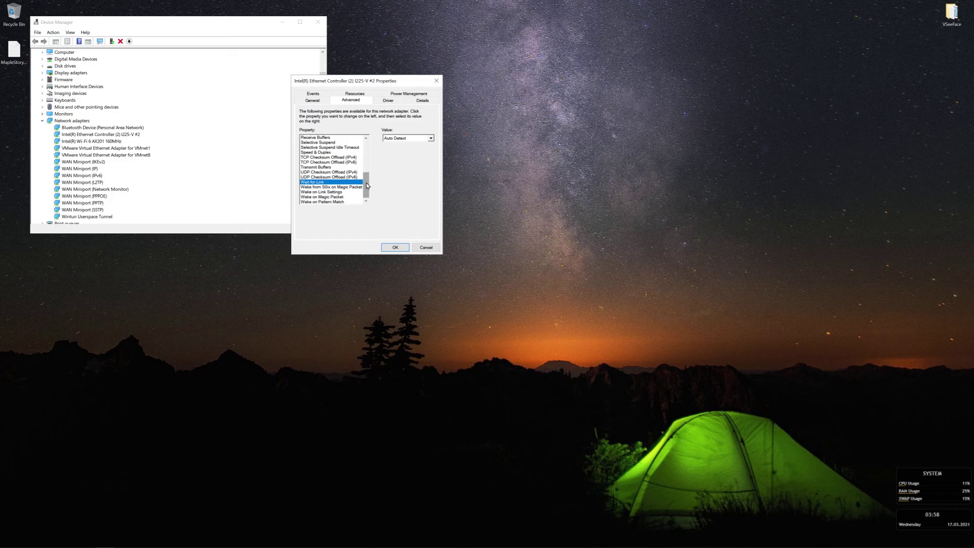
# Check the ARP Offload value and the options offered for TCP Checksum Offload (IPv4), returning to ARP Offload
pyautogui.moveTo(367, 186); pyautogui.dragTo(366, 152)
pyautogui.click(320, 138)
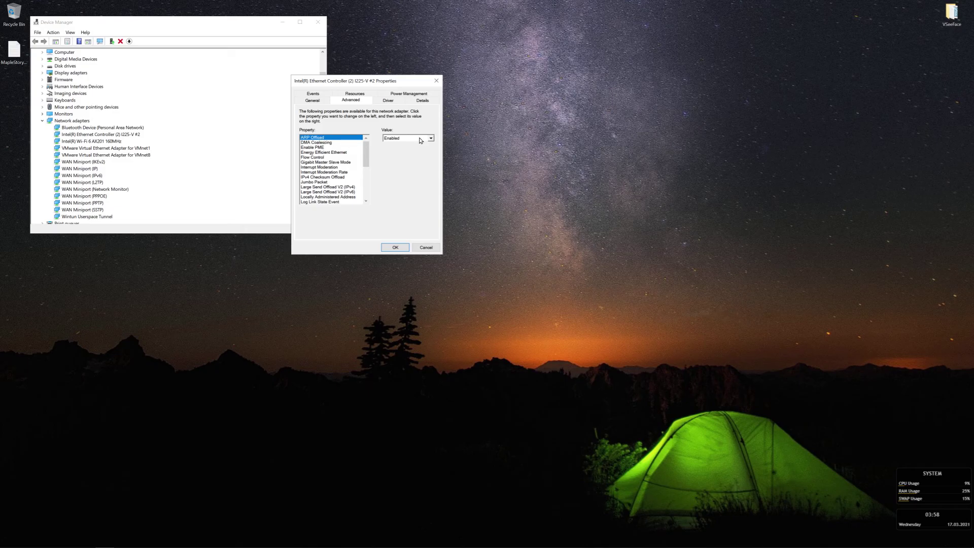
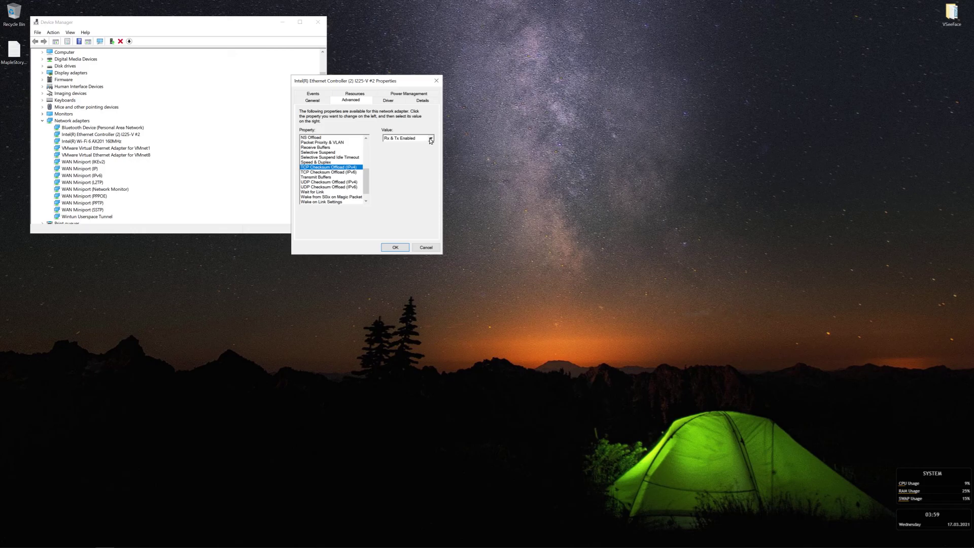
pyautogui.click(429, 138)
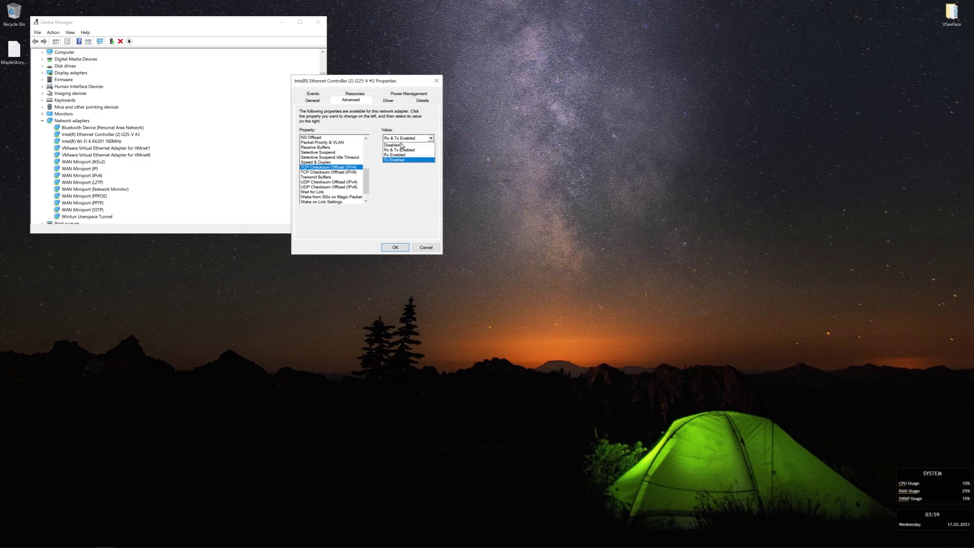
pyautogui.click(393, 187)
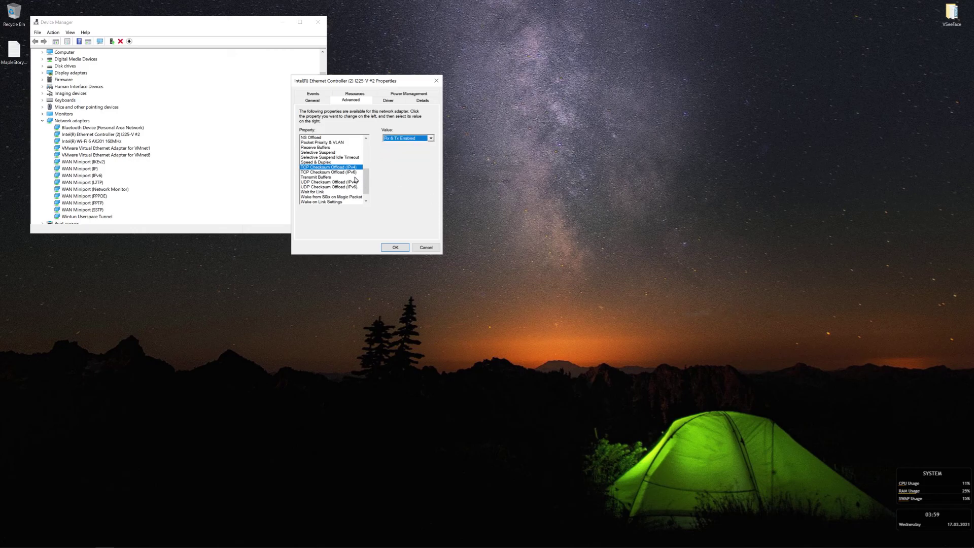
pyautogui.scroll(-1, 367, 181)
pyautogui.scroll(1, 367, 180)
pyautogui.moveTo(366, 181); pyautogui.dragTo(366, 152)
pyautogui.click(310, 138)
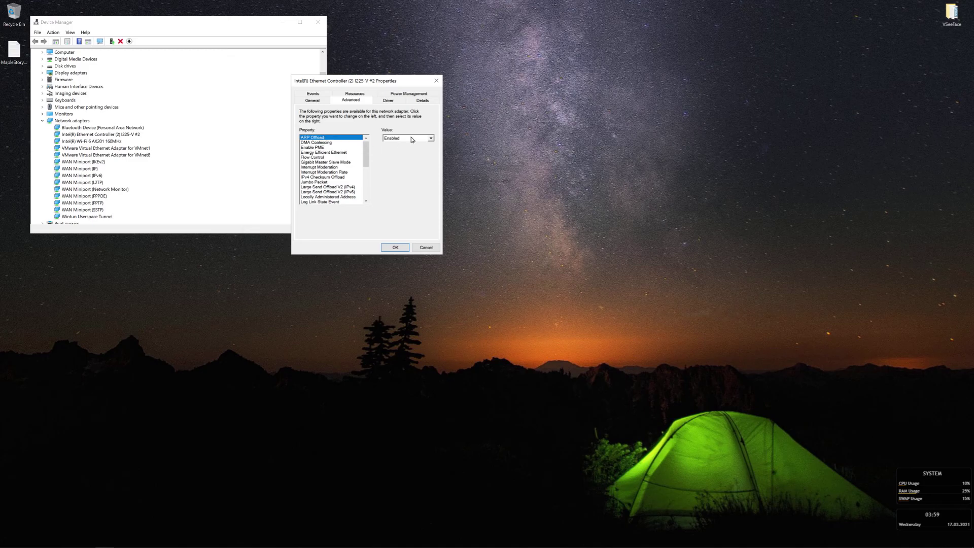
# Check IPv4 Checksum Offload, Large Send Offload V2 for IPv4 and IPv6, Log Link State Event and NS Offload
pyautogui.click(311, 178)
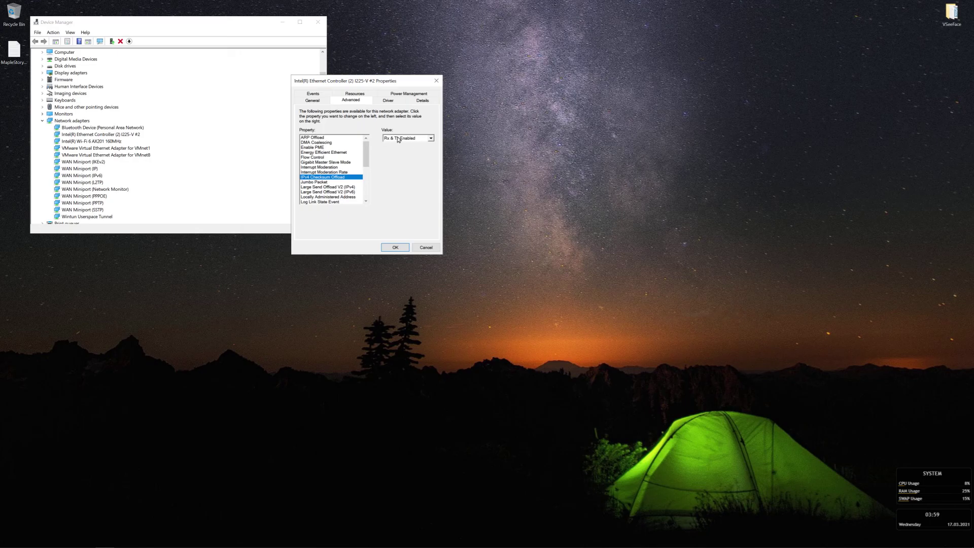
pyautogui.click(319, 187)
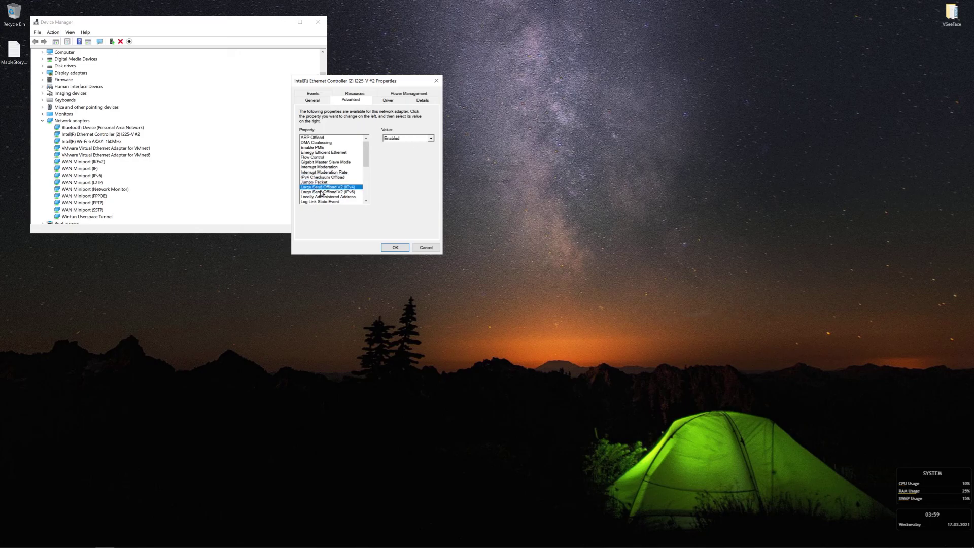
pyautogui.click(326, 193)
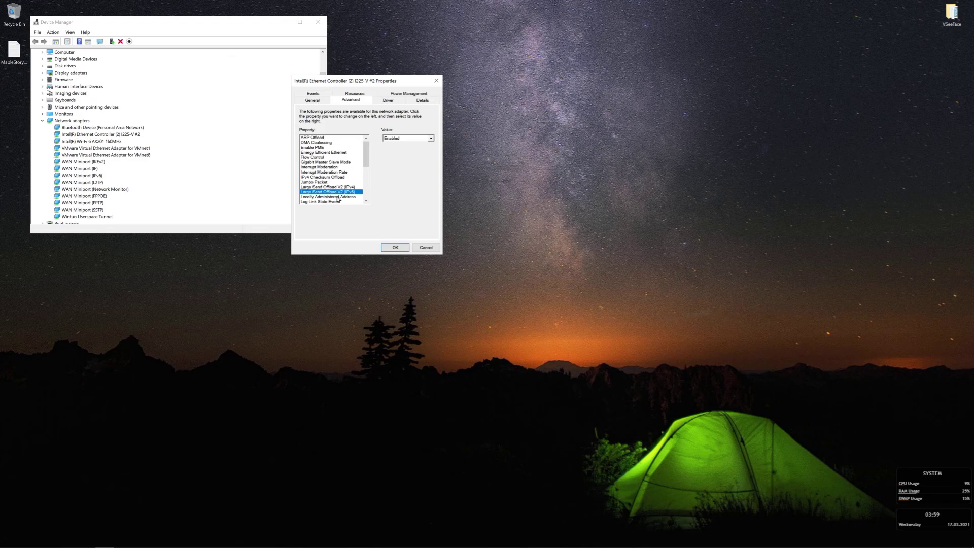
pyautogui.scroll(-3, 338, 198)
pyautogui.scroll(-3, 335, 191)
pyautogui.scroll(3, 329, 175)
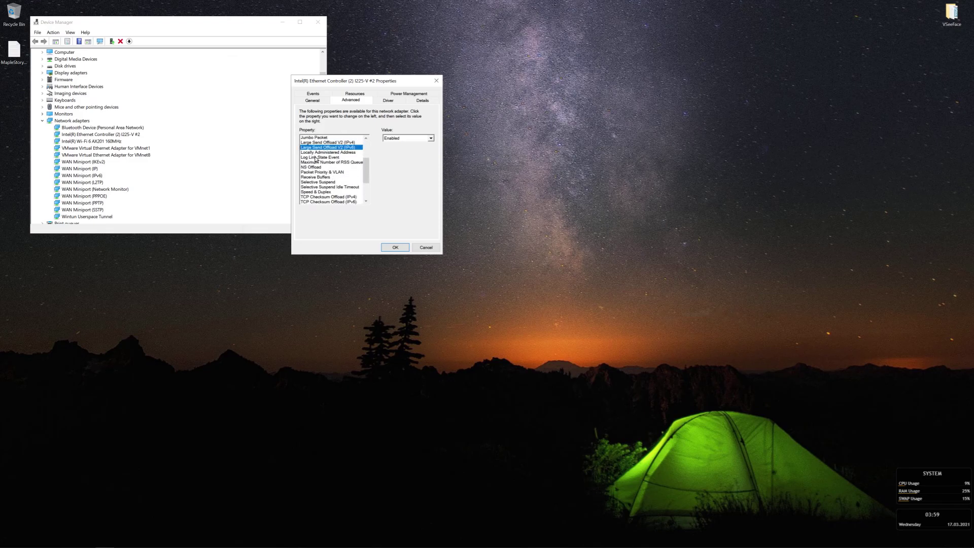
pyautogui.click(325, 158)
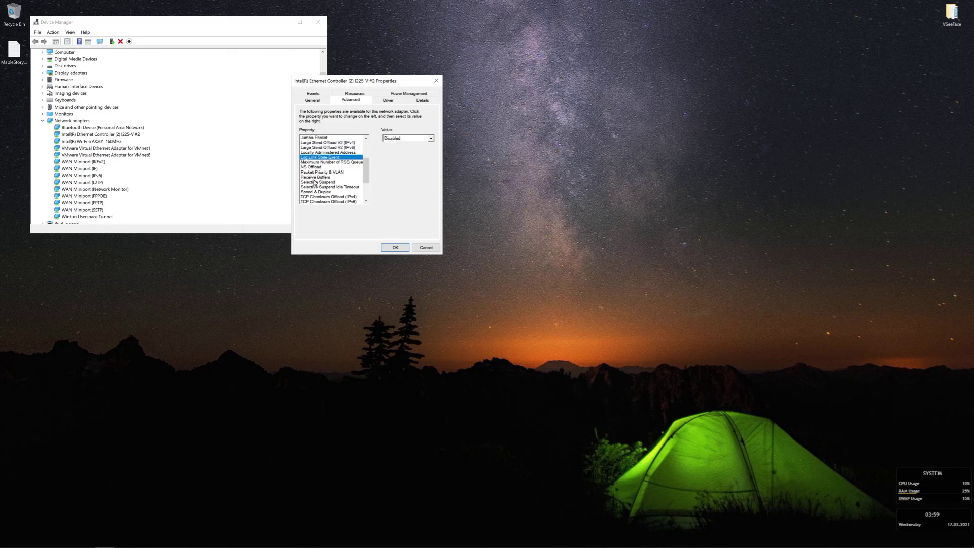
pyautogui.click(313, 167)
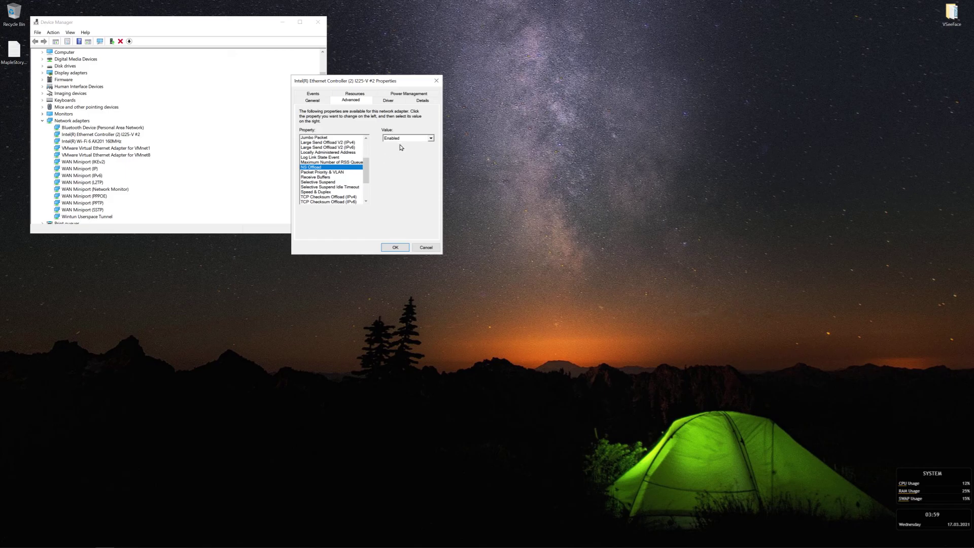
# Check the TCP and UDP Checksum Offload values for both IPv4 and IPv6
pyautogui.scroll(-1, 335, 198)
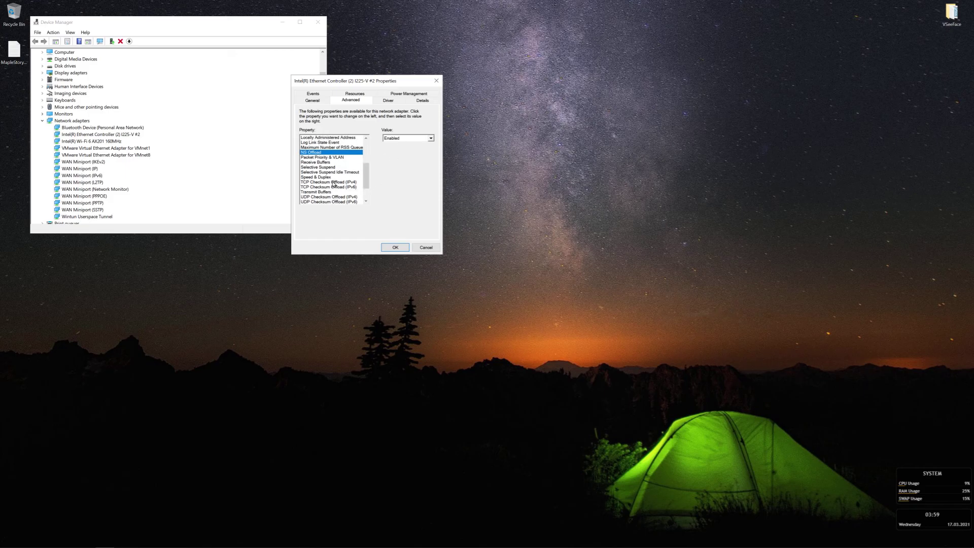
pyautogui.click(332, 182)
pyautogui.click(329, 187)
pyautogui.scroll(-2, 328, 190)
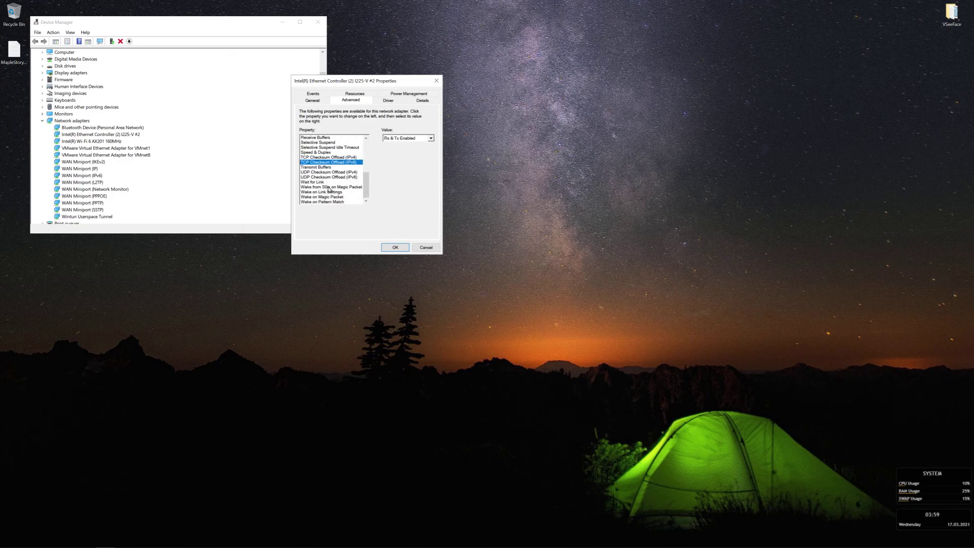
pyautogui.click(330, 172)
pyautogui.click(332, 177)
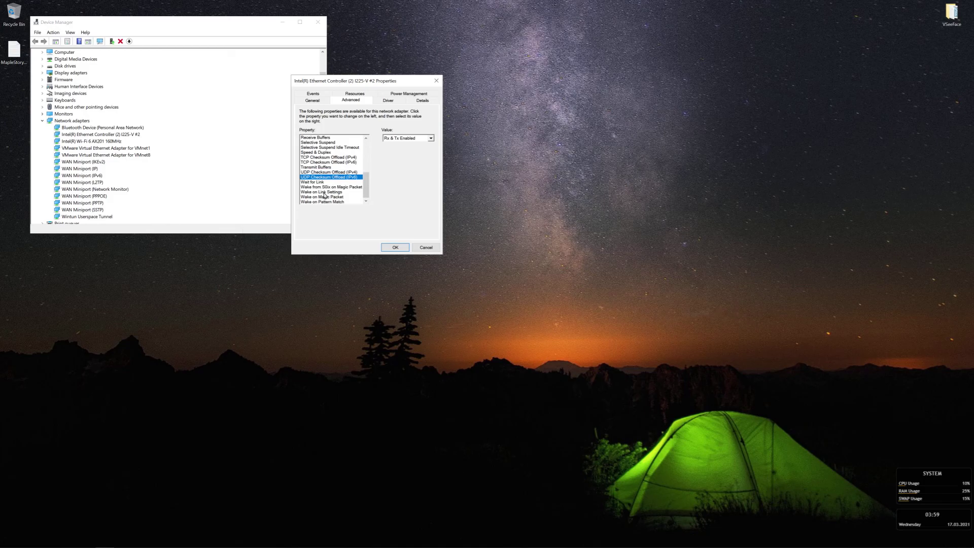
# Compare the values of the Receive Buffers and Transmit Buffers properties
pyautogui.scroll(1, 321, 190)
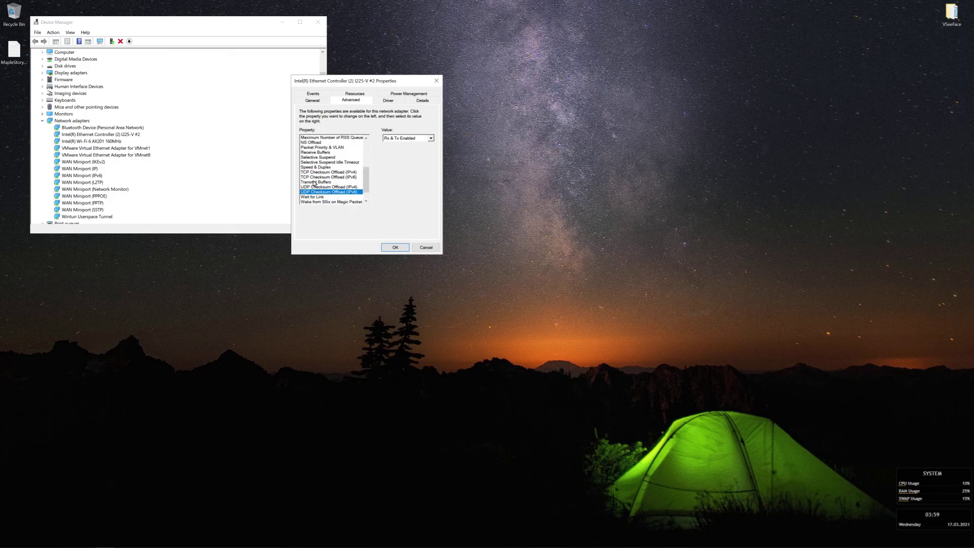
pyautogui.click(315, 153)
pyautogui.click(325, 182)
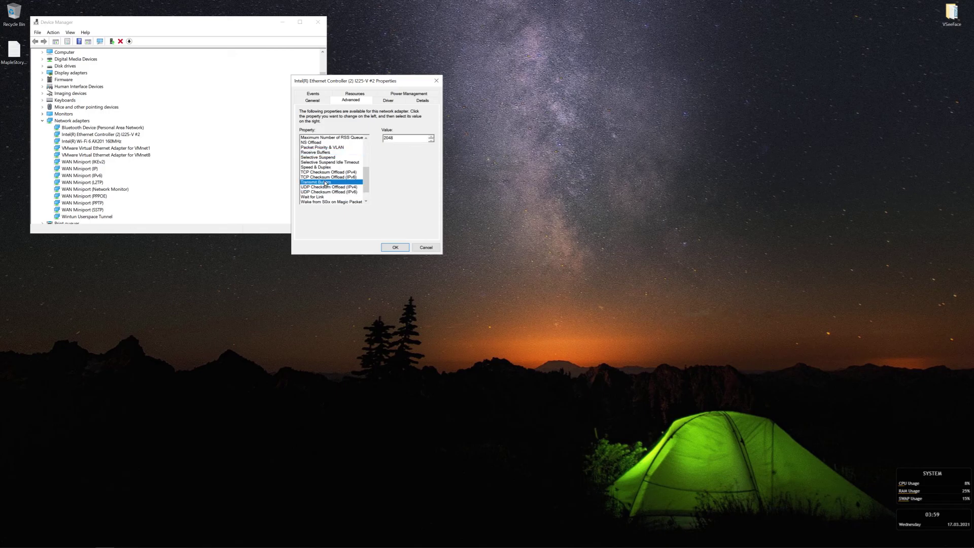
pyautogui.click(325, 153)
pyautogui.click(328, 182)
pyautogui.click(327, 154)
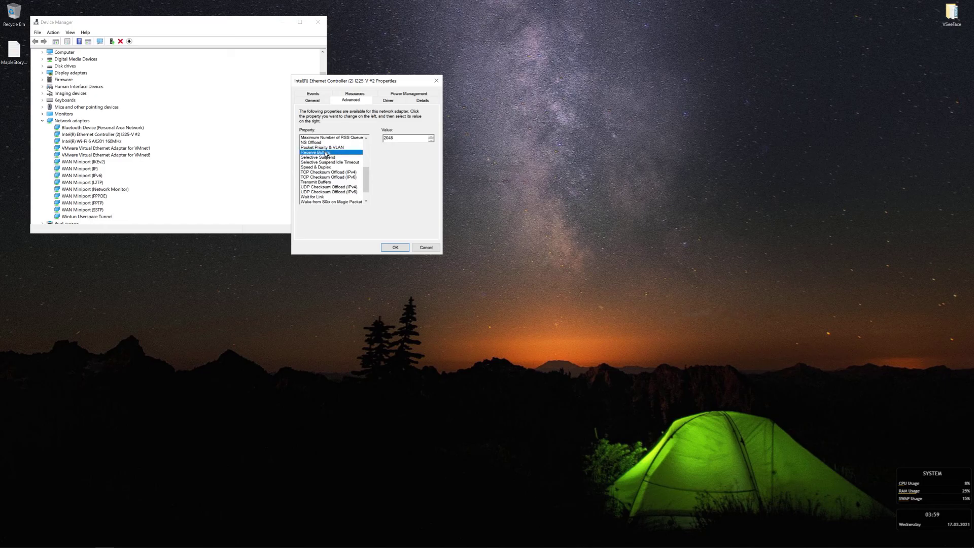
# Try stepping the Transmit Buffers value down and back up, and try raising the Receive Buffers value
pyautogui.click(327, 183)
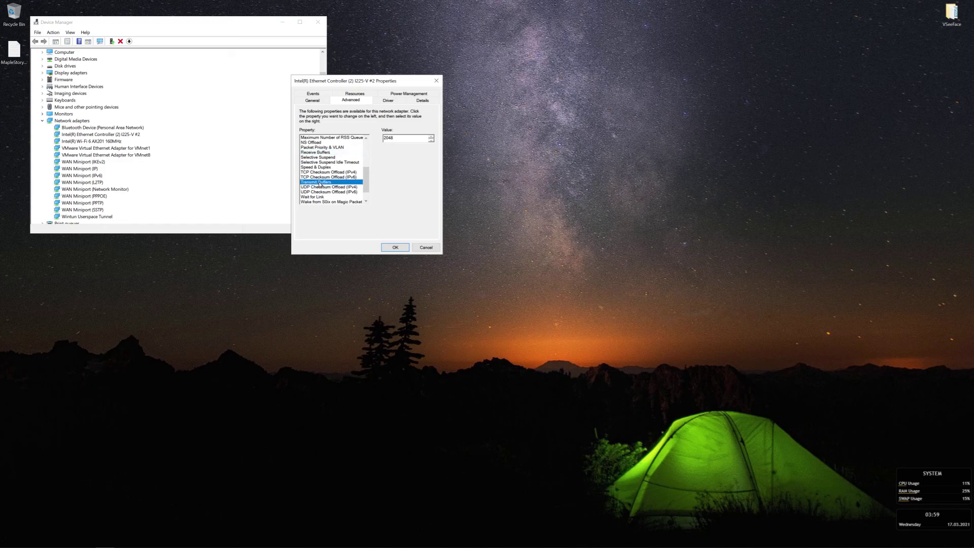
pyautogui.click(431, 141)
pyautogui.click(431, 141)
pyautogui.click(431, 144)
pyautogui.click(431, 136)
pyautogui.click(431, 137)
pyautogui.click(431, 136)
pyautogui.moveTo(398, 138); pyautogui.dragTo(380, 137)
pyautogui.click(403, 137)
pyautogui.doubleClick(429, 138)
pyautogui.click(316, 152)
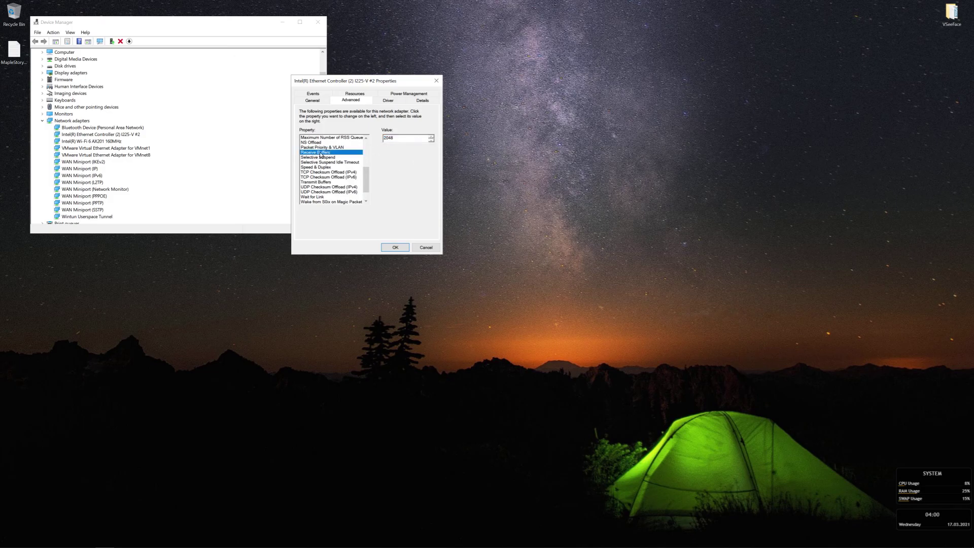
pyautogui.click(431, 137)
# Set the adapter's Speed & Duplex property to 2.5 Gbps Full Duplex
pyautogui.click(314, 167)
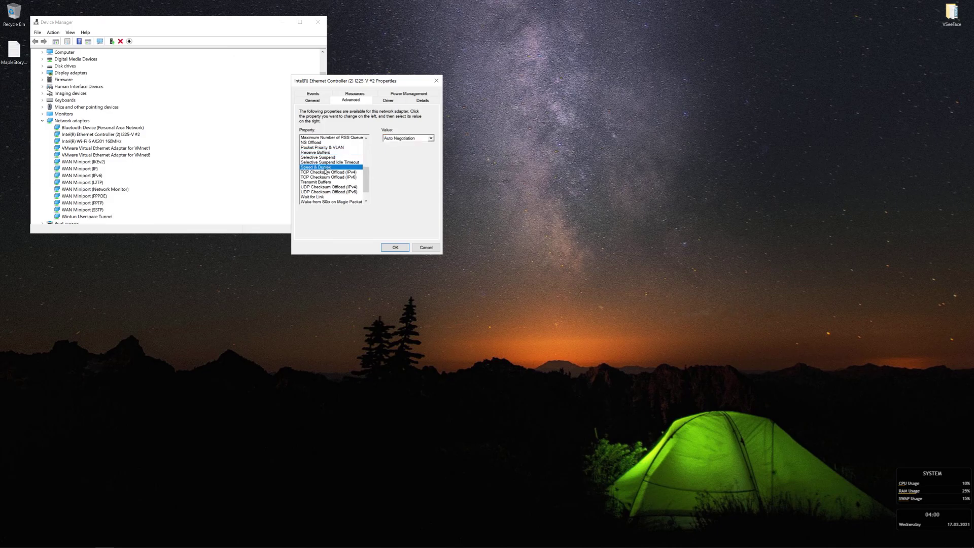
pyautogui.click(431, 139)
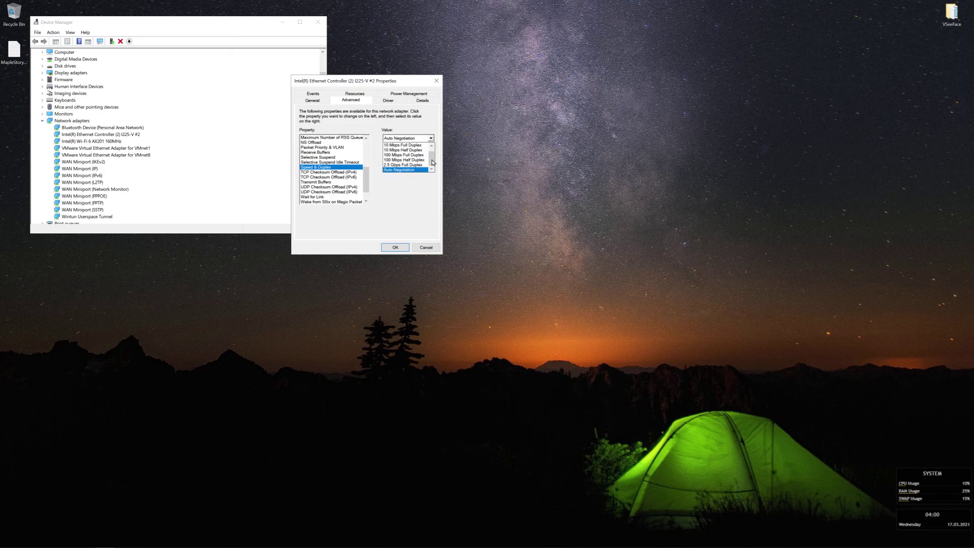
pyautogui.scroll(1, 433, 162)
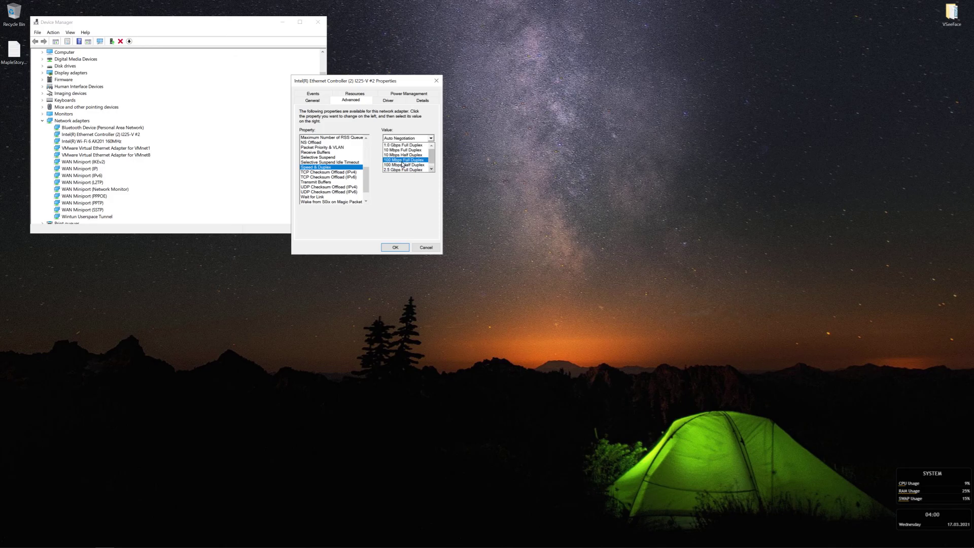
pyautogui.scroll(-1, 401, 165)
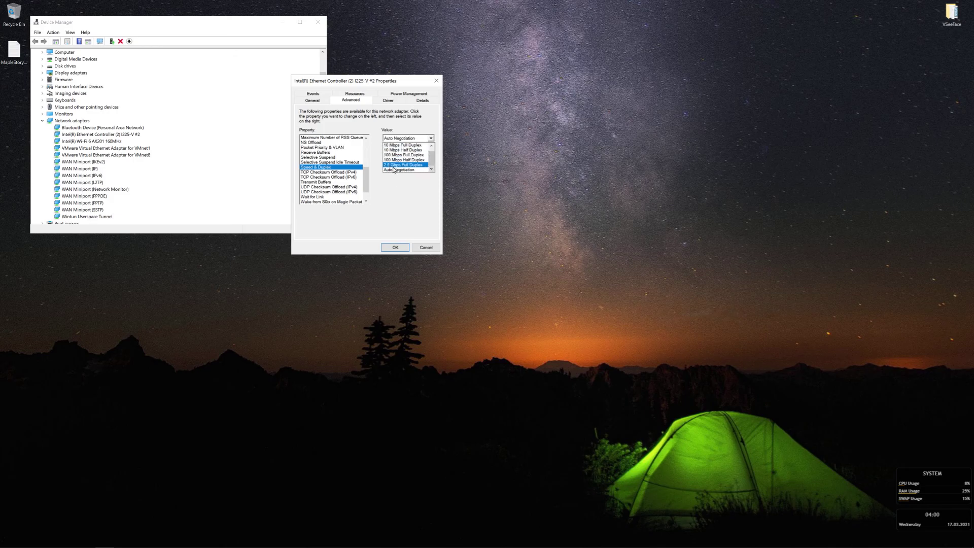
pyautogui.scroll(1, 393, 166)
pyautogui.scroll(-1, 395, 162)
pyautogui.scroll(1, 405, 161)
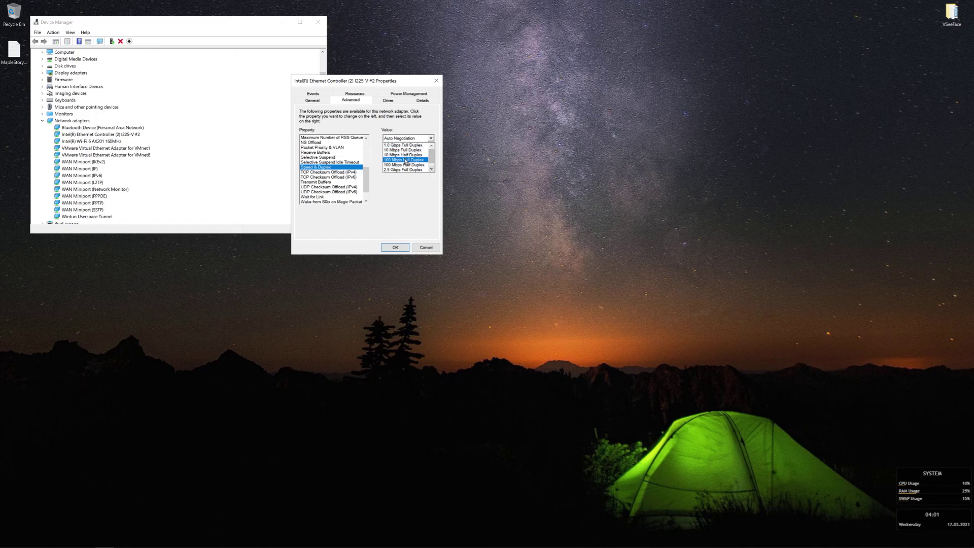
pyautogui.click(394, 169)
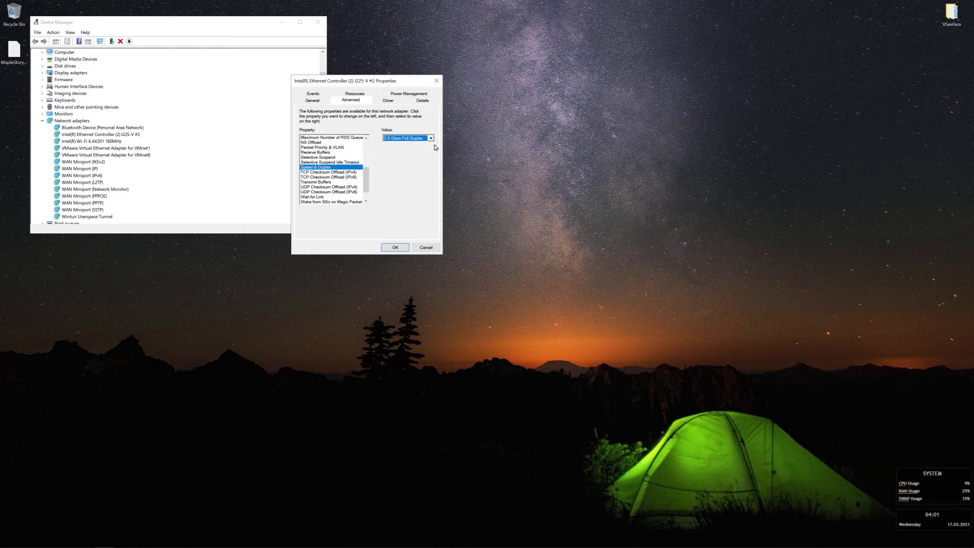
# Browse the available Speed & Duplex link speeds and set the property to Auto Negotiation
pyautogui.click(406, 138)
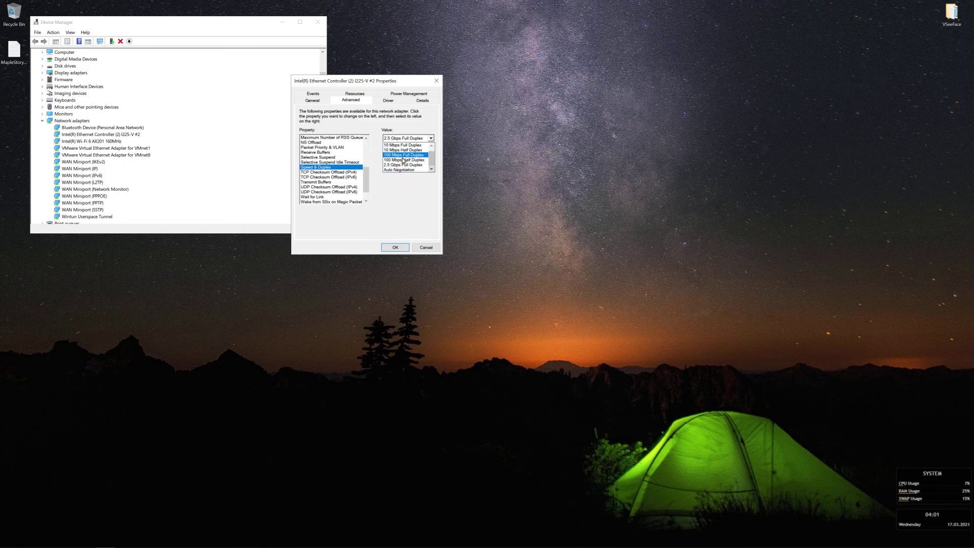
pyautogui.scroll(1, 393, 166)
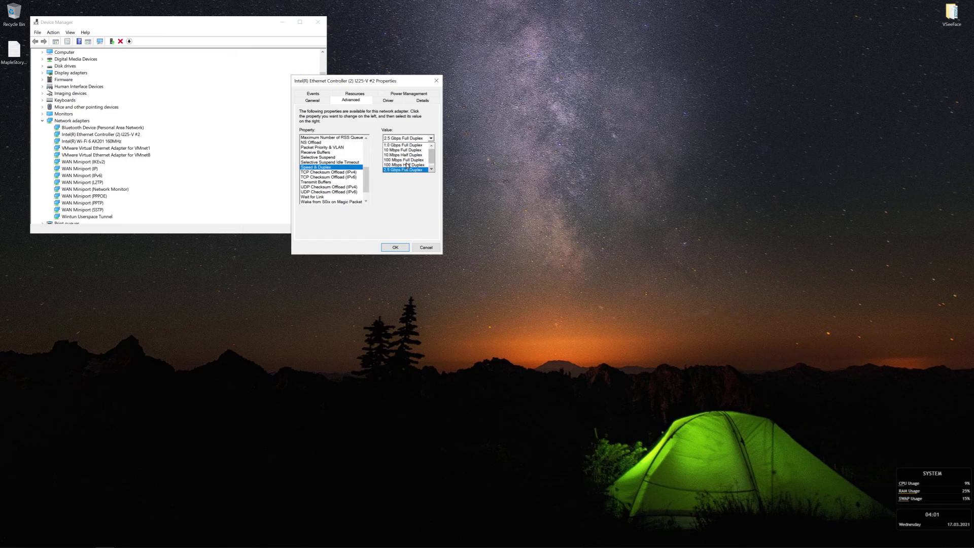
pyautogui.scroll(-1, 399, 168)
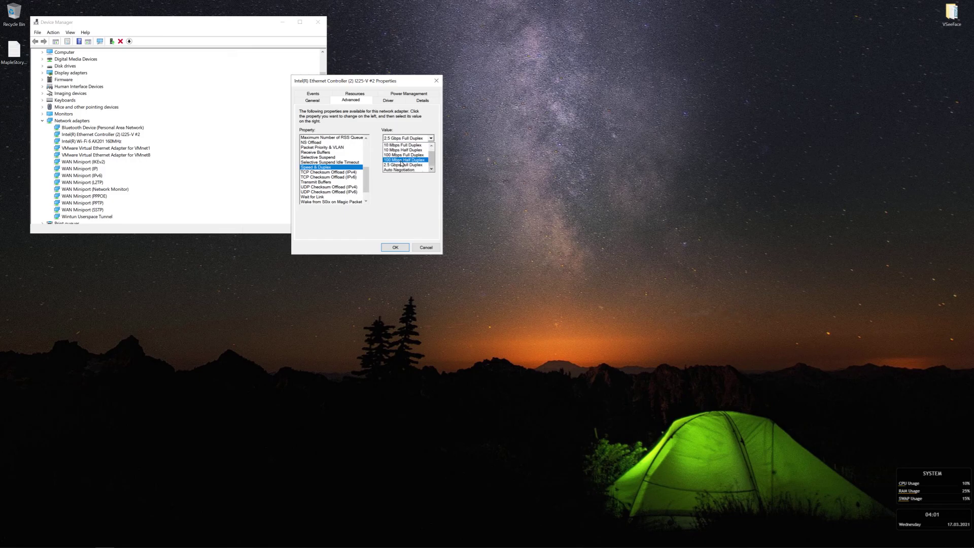
pyautogui.scroll(1, 402, 143)
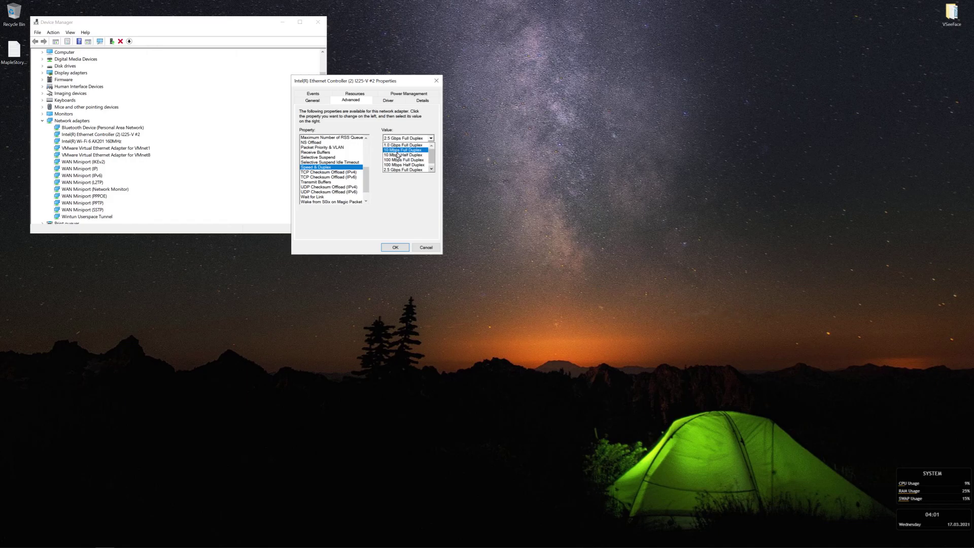
pyautogui.scroll(-1, 393, 160)
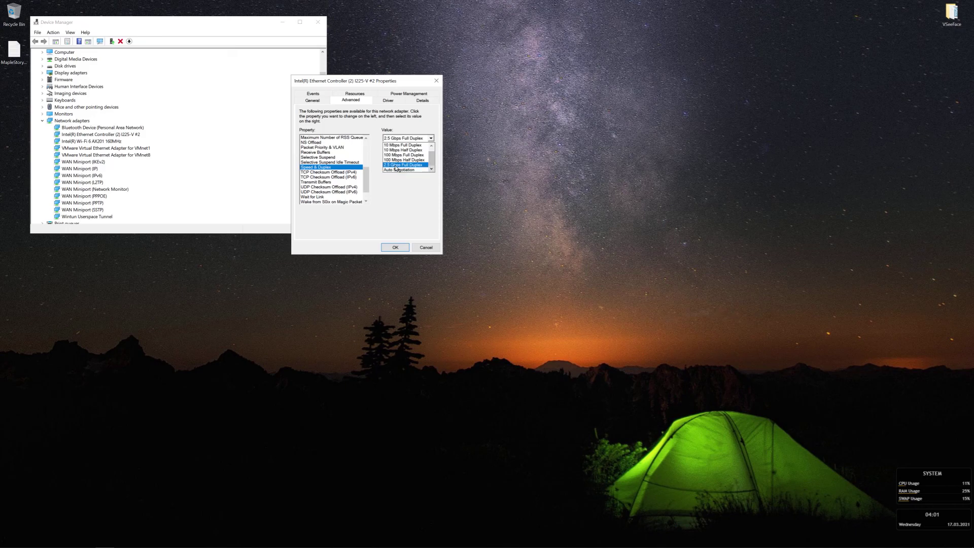
pyautogui.click(396, 166)
pyautogui.click(430, 138)
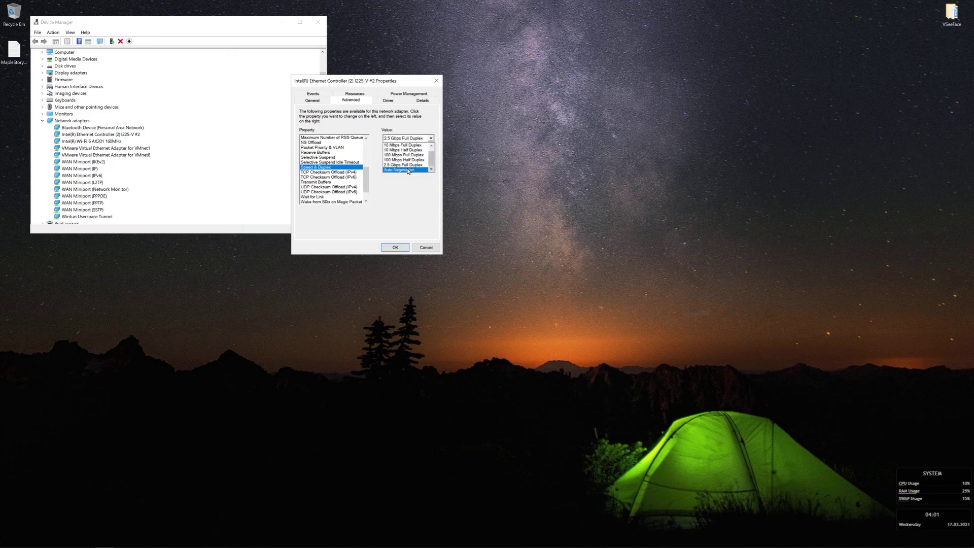
pyautogui.click(396, 170)
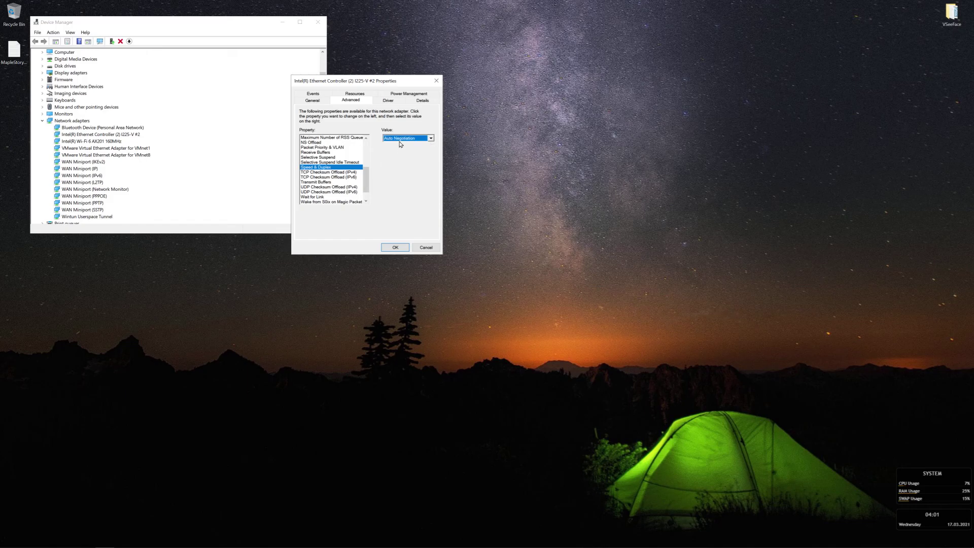
# Check the values of the Selective Suspend and Selective Suspend Idle Timeout properties
pyautogui.scroll(1, 321, 188)
pyautogui.click(319, 173)
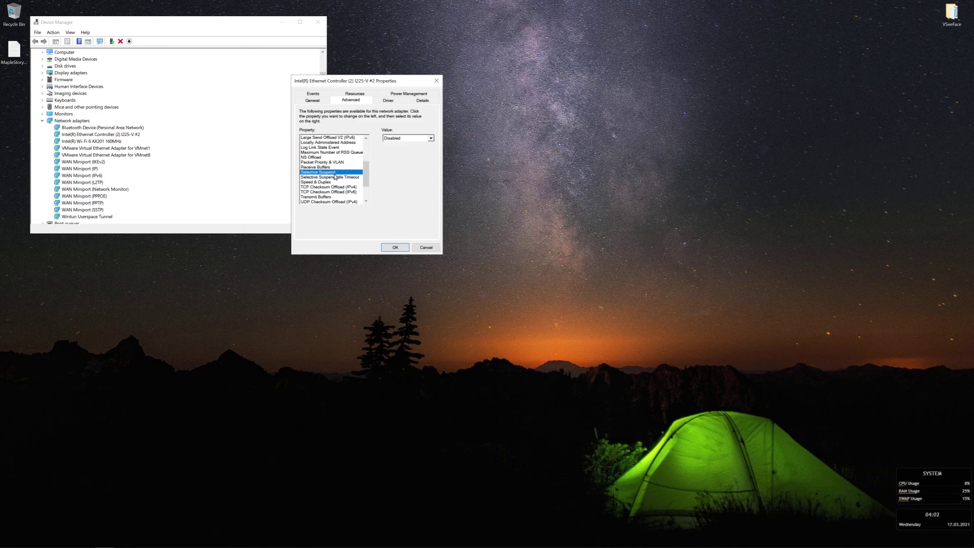
pyautogui.click(324, 178)
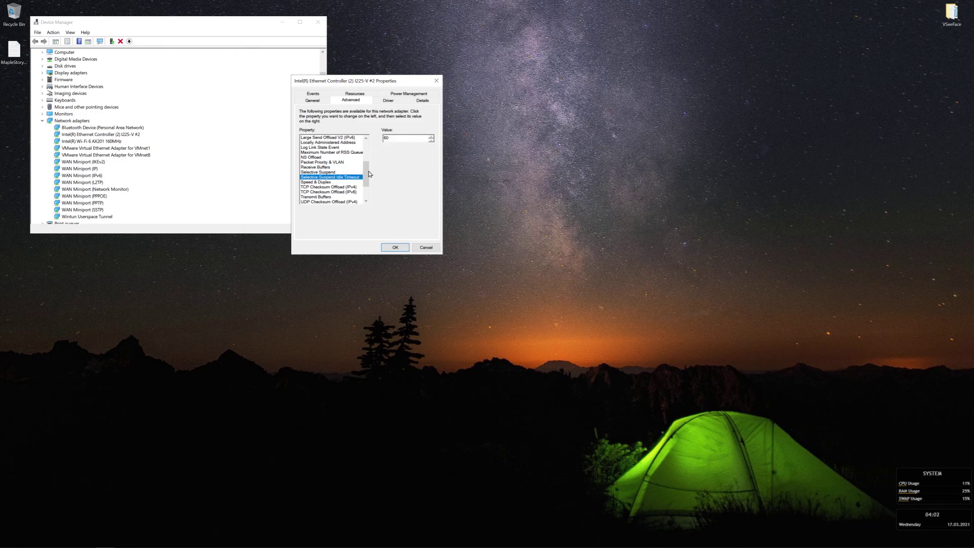
pyautogui.click(431, 138)
pyautogui.click(329, 173)
pyautogui.scroll(1, 338, 197)
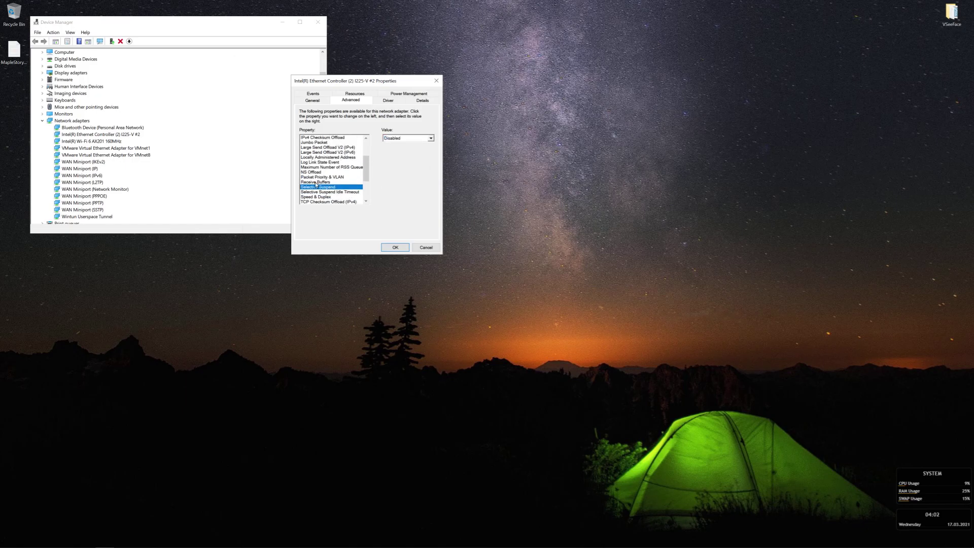
# Examine the value options offered for Packet Priority & VLAN and for the maximum number of RSS queues
pyautogui.click(307, 178)
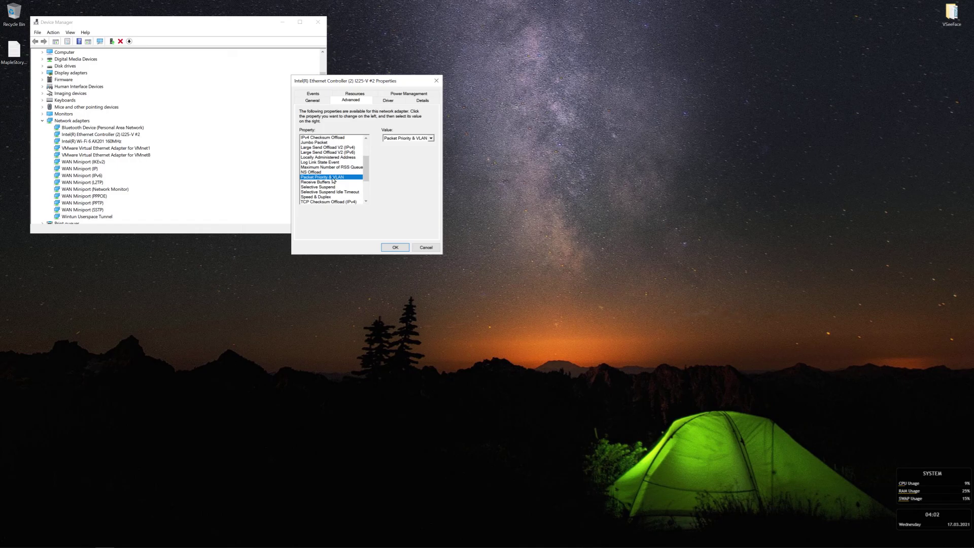
pyautogui.click(431, 139)
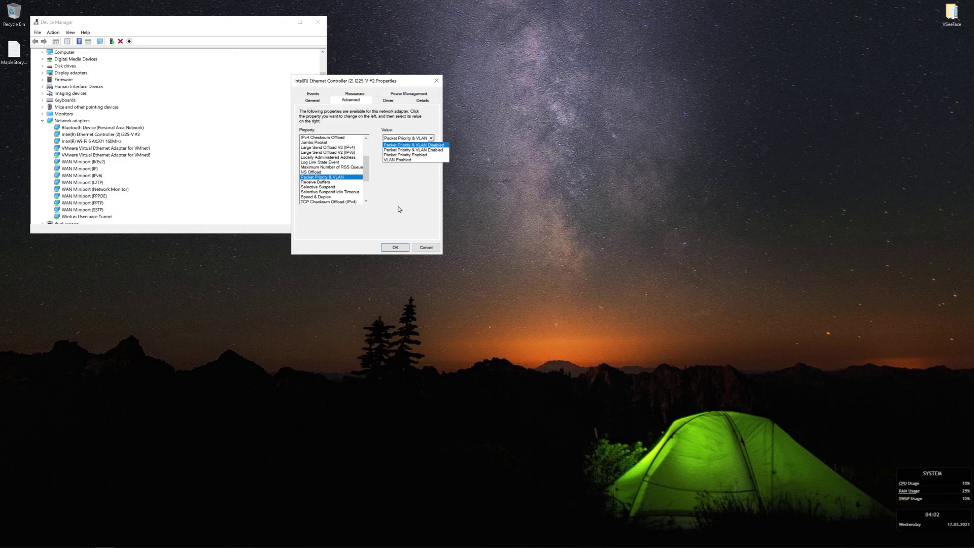
pyautogui.click(318, 174)
pyautogui.click(324, 168)
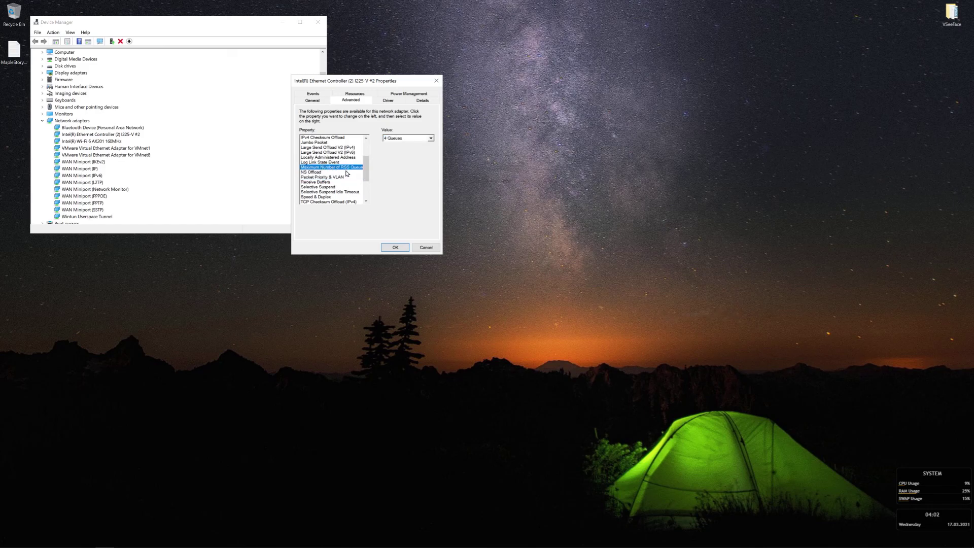
pyautogui.click(430, 139)
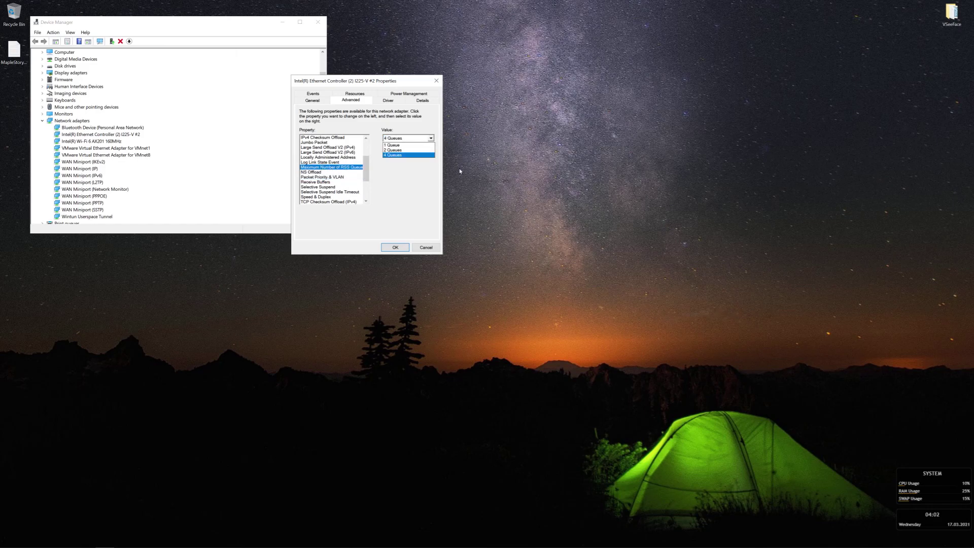
pyautogui.click(319, 165)
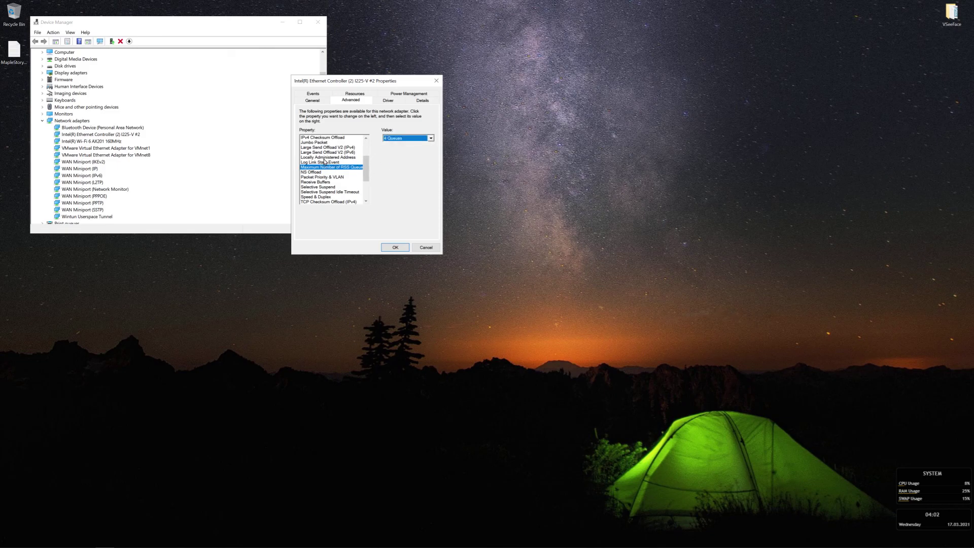
# Check the Large Send Offload V2 (IPv6) value and examine the options offered for Jumbo Packet
pyautogui.click(330, 152)
pyautogui.scroll(3, 339, 198)
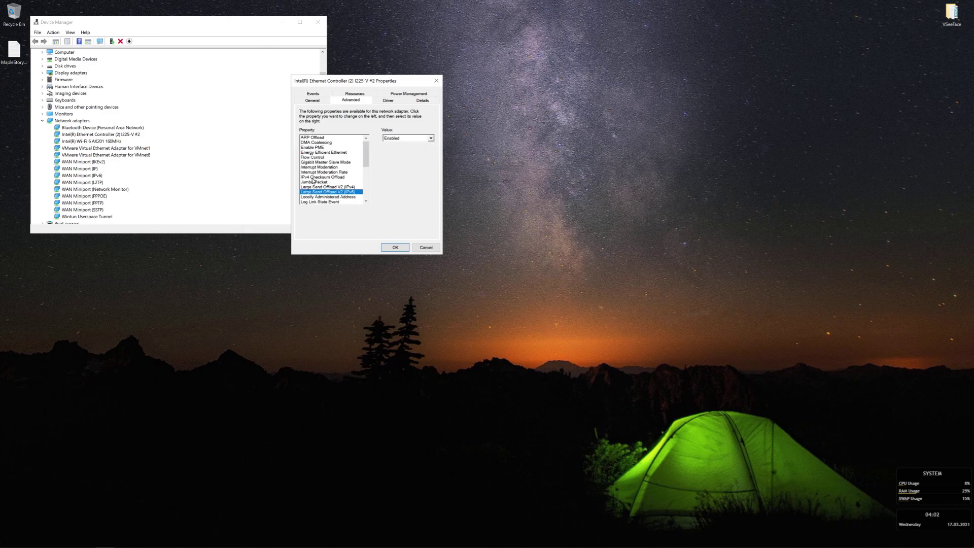
pyautogui.click(313, 182)
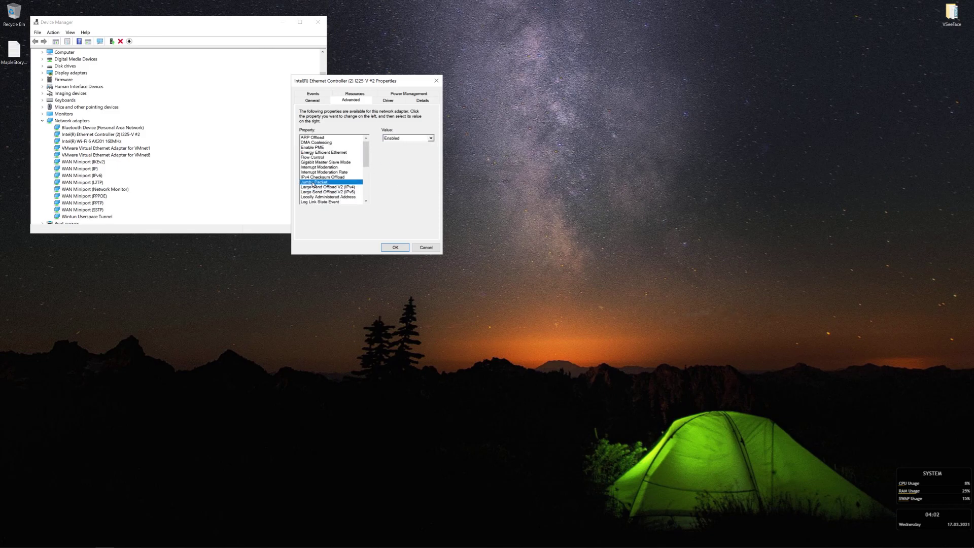
pyautogui.click(431, 139)
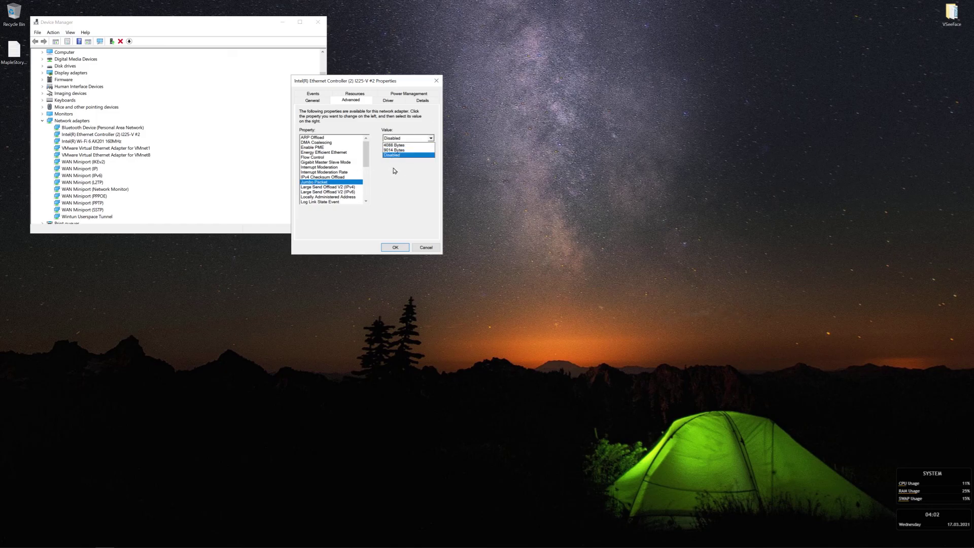
pyautogui.click(401, 188)
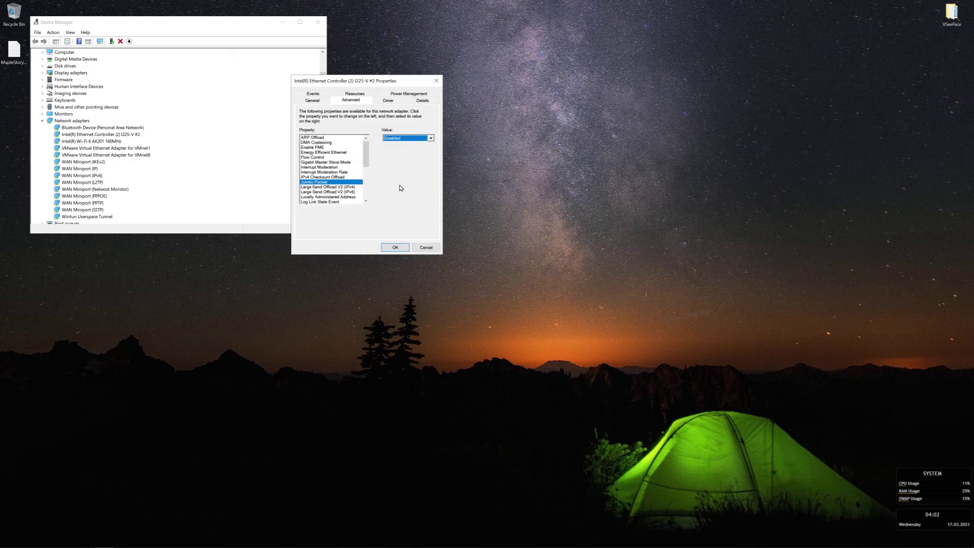
# Review the Flow Control, Gigabit Master Slave Mode, Enable PME, IPv4 Checksum Offload, Large Send Offload V2 (IPv4) and DMA Coalescing values
pyautogui.click(314, 157)
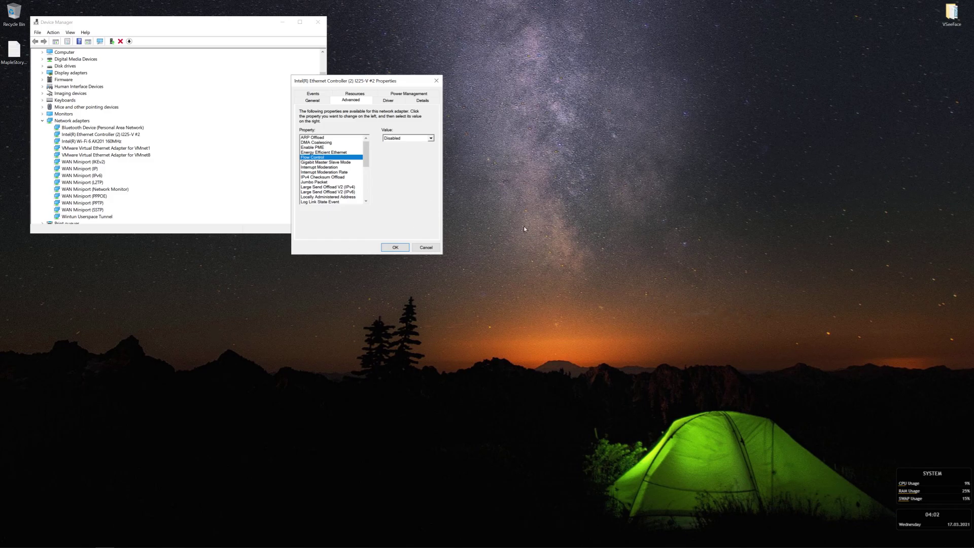
pyautogui.click(311, 163)
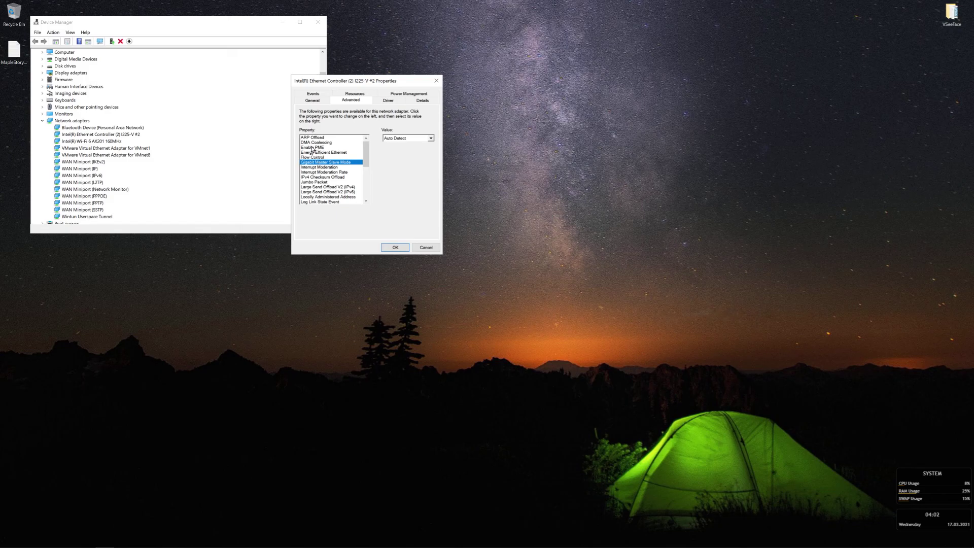
pyautogui.click(313, 147)
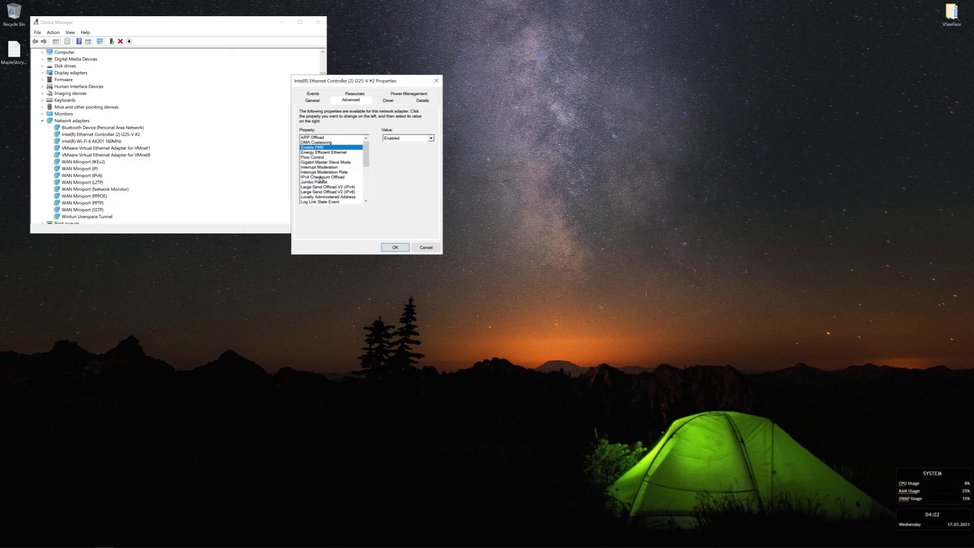
pyautogui.click(335, 178)
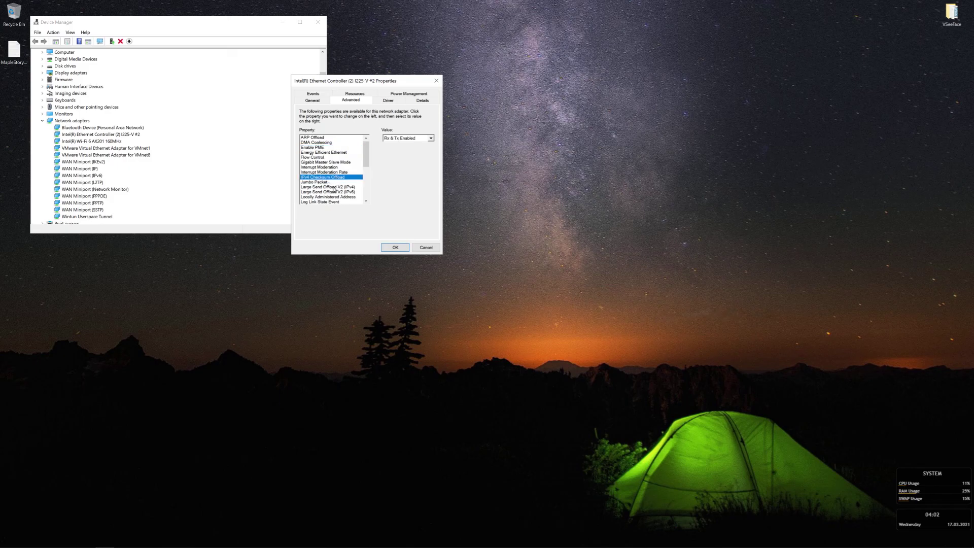
pyautogui.click(334, 187)
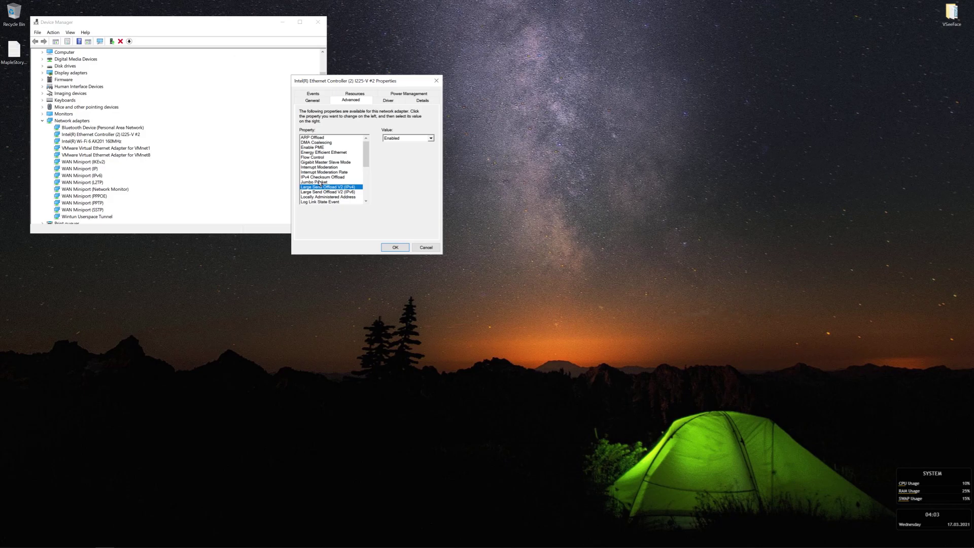
pyautogui.scroll(-4, 333, 183)
pyautogui.scroll(2, 334, 183)
pyautogui.scroll(2, 335, 185)
pyautogui.click(316, 143)
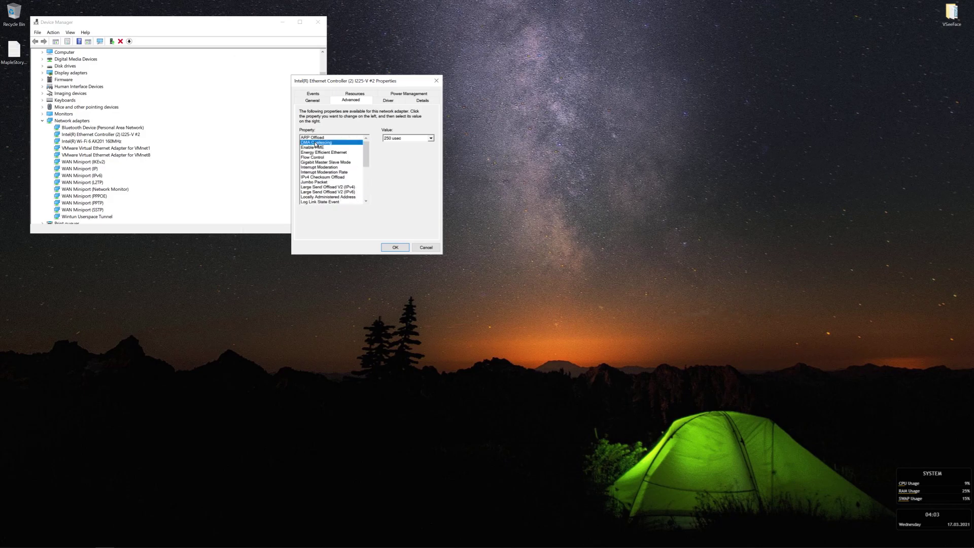
# Compare the Interrupt Moderation and Interrupt Moderation Rate values, and examine the available rate options
pyautogui.click(313, 168)
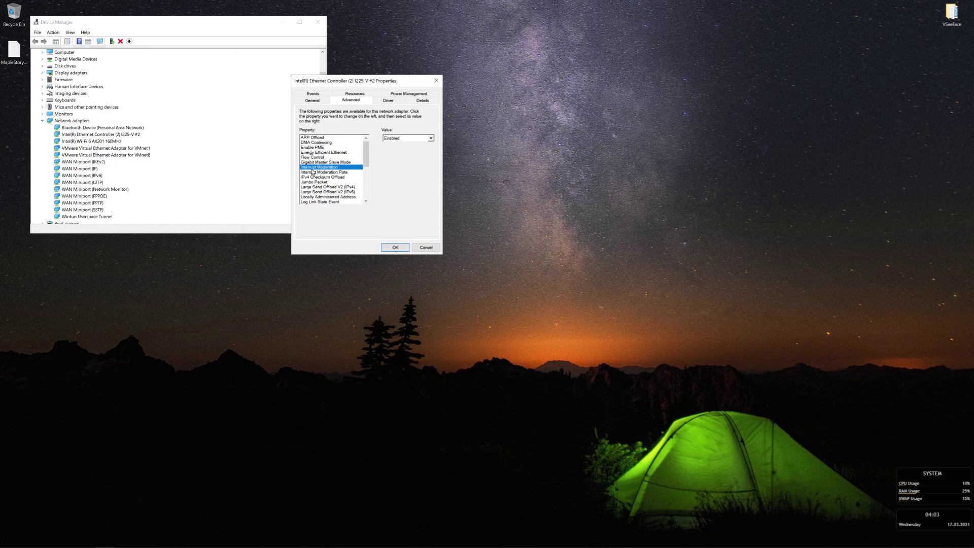
pyautogui.click(324, 173)
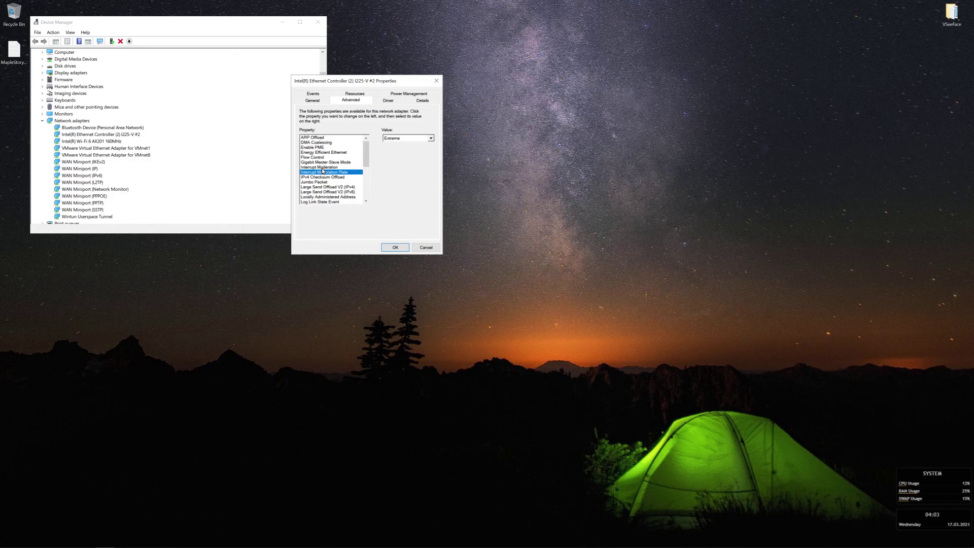
pyautogui.click(319, 168)
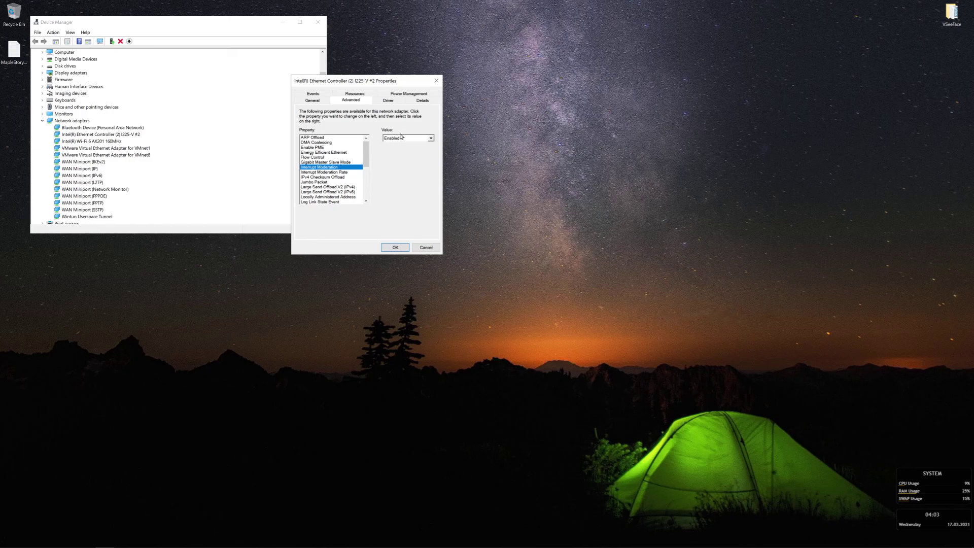
pyautogui.click(312, 172)
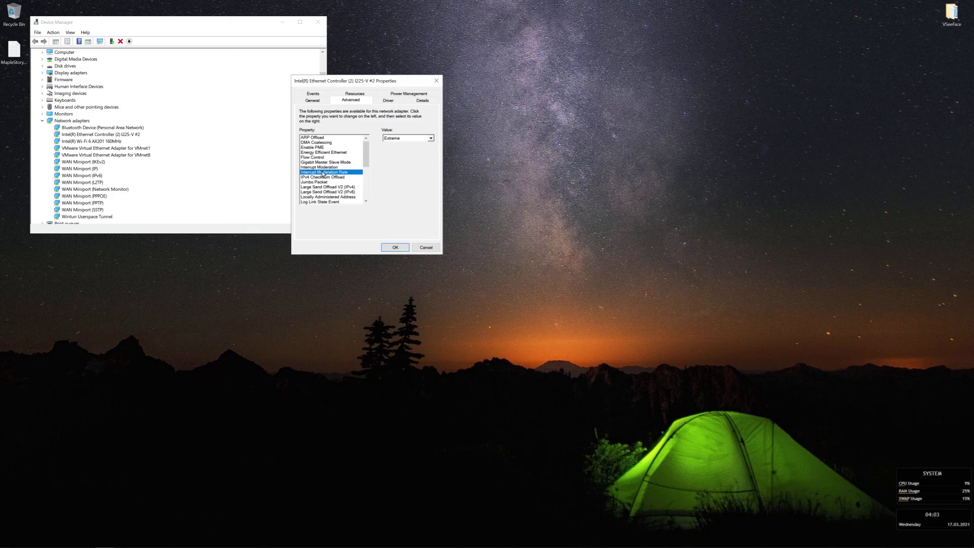
pyautogui.click(325, 167)
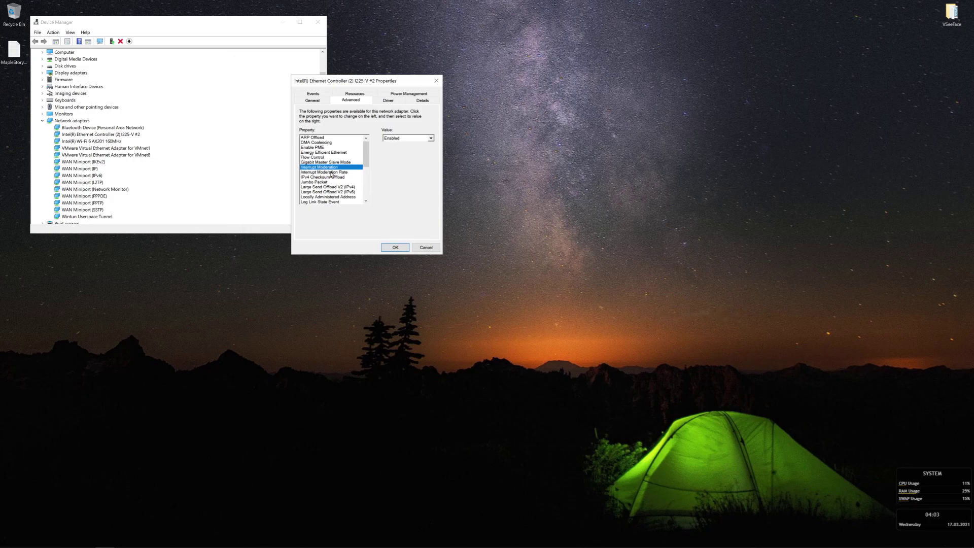
pyautogui.click(324, 173)
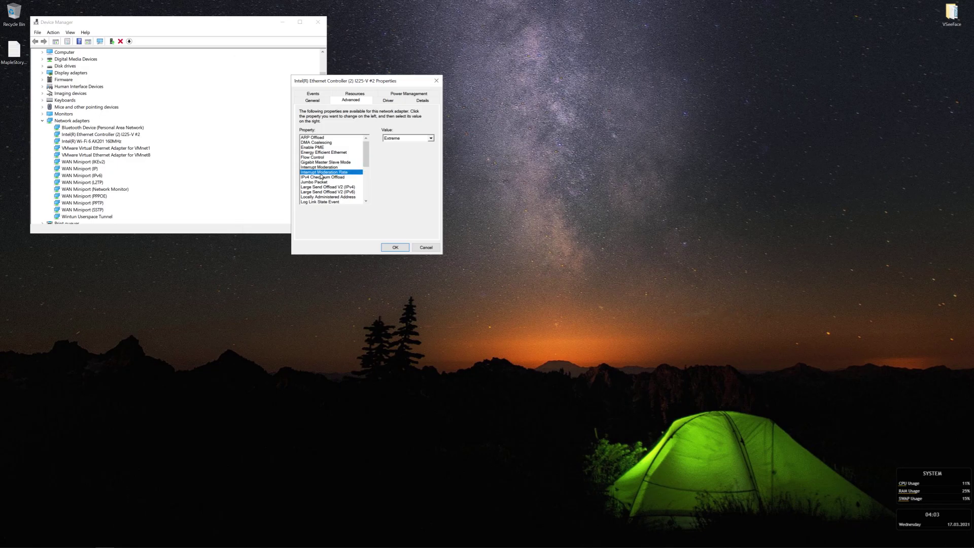
pyautogui.click(431, 138)
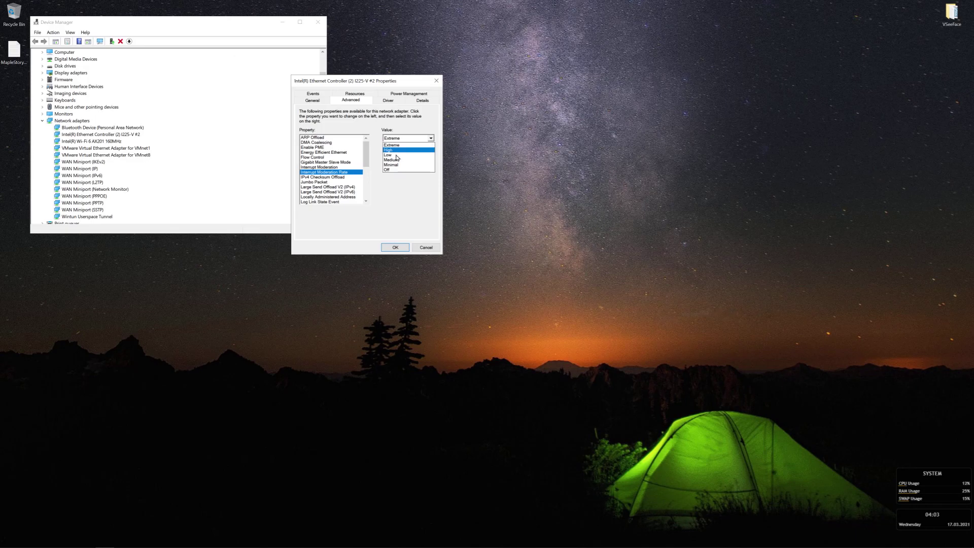
pyautogui.click(406, 208)
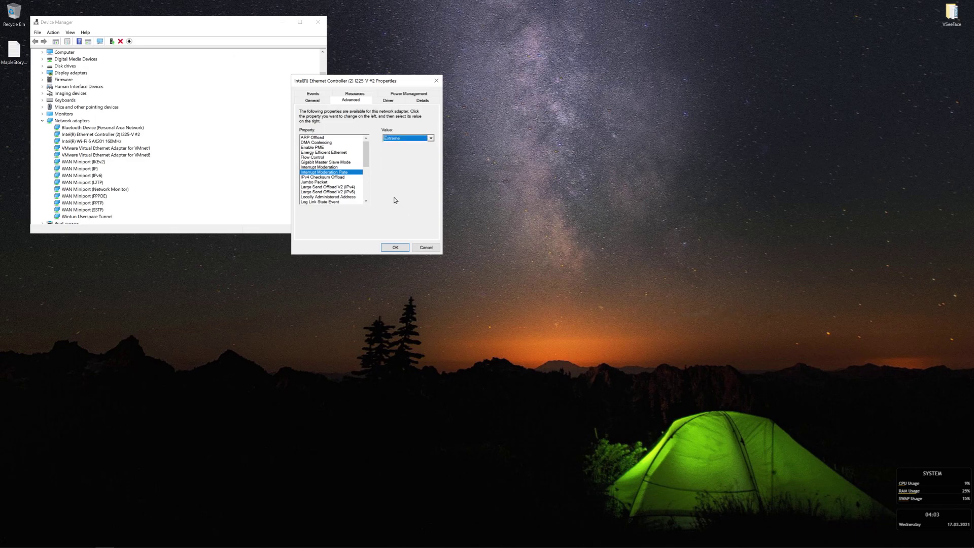
# Examine the full range of value options offered for the Ethernet adapter's DMA Coalescing property
pyautogui.click(315, 143)
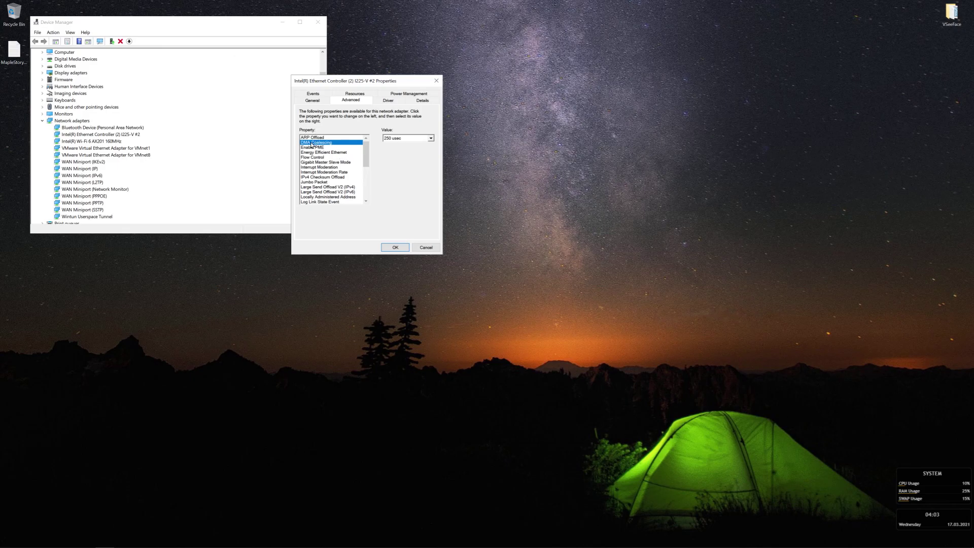
pyautogui.click(408, 139)
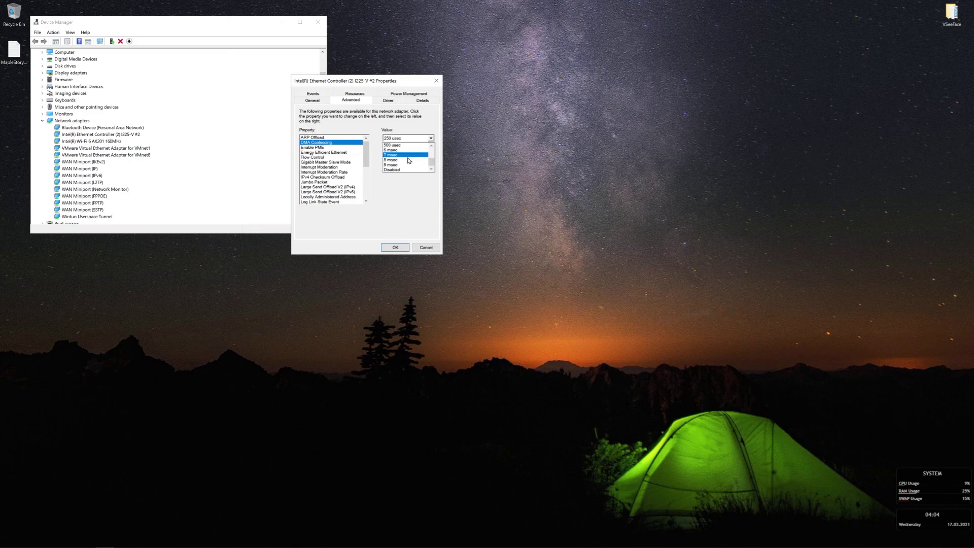
pyautogui.scroll(-3, 409, 161)
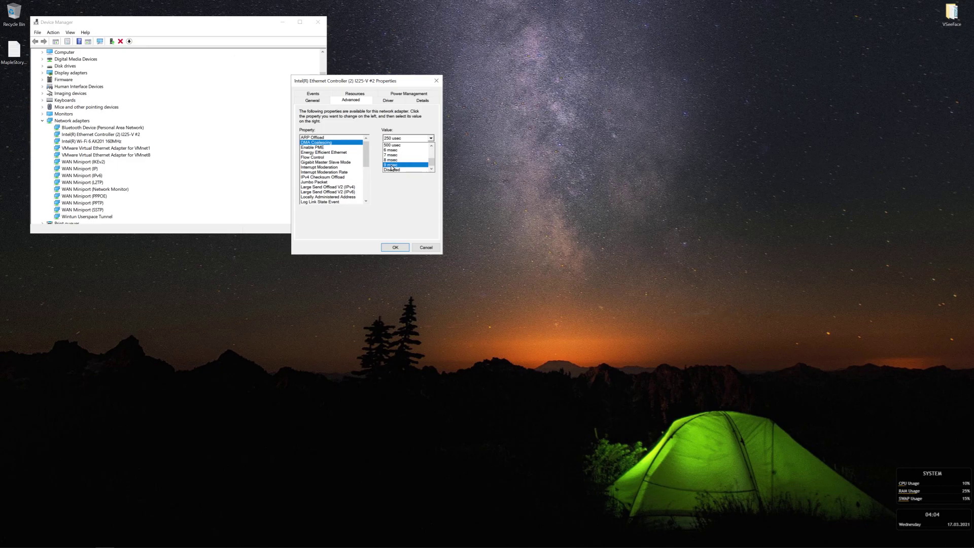
pyautogui.scroll(3, 396, 165)
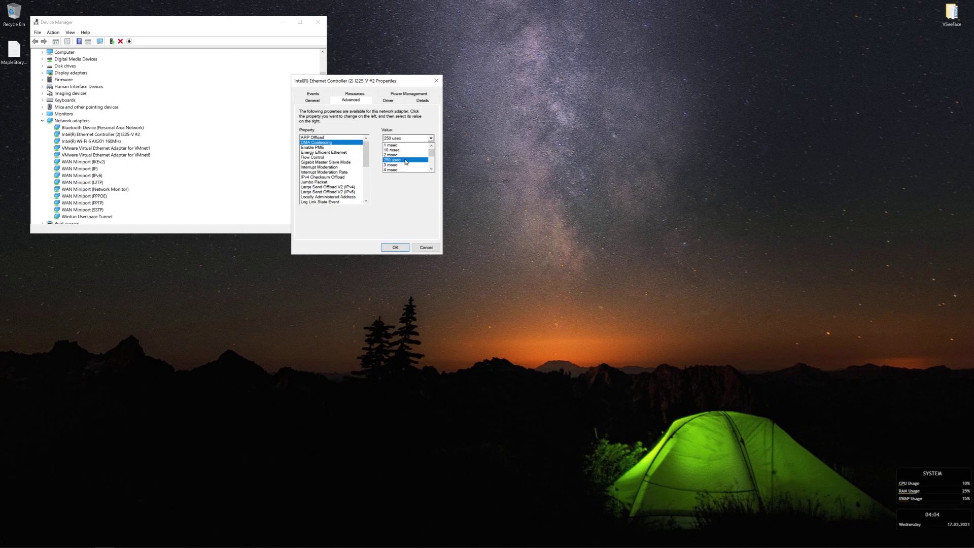
pyautogui.scroll(-3, 406, 152)
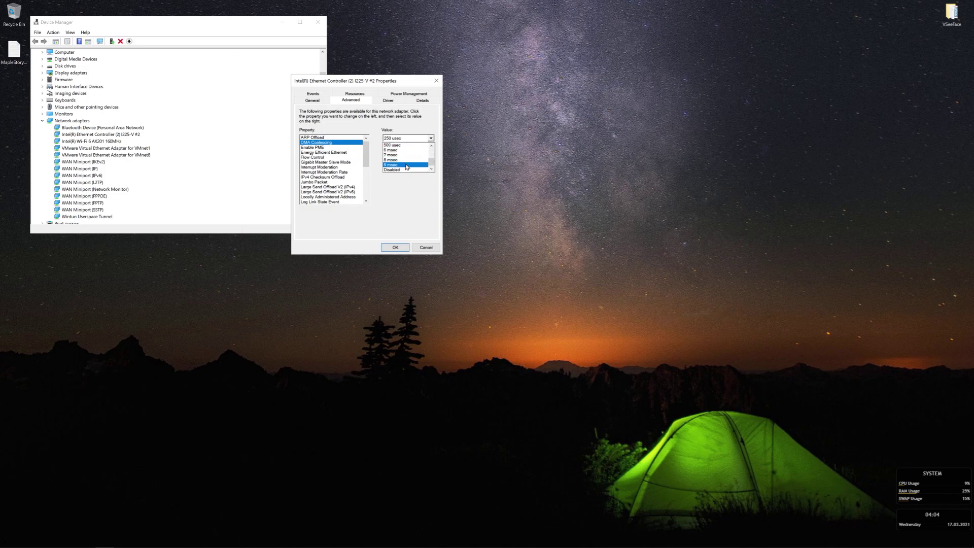
pyautogui.scroll(3, 396, 163)
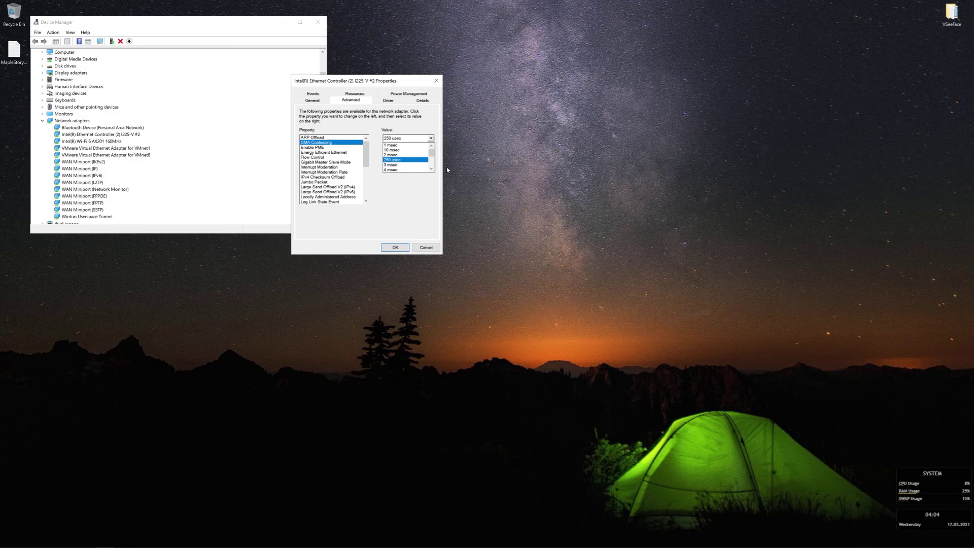
pyautogui.click(413, 194)
# Check the Enable PME and Energy Efficient Ethernet values, and accept the Ethernet controller's properties
pyautogui.click(317, 148)
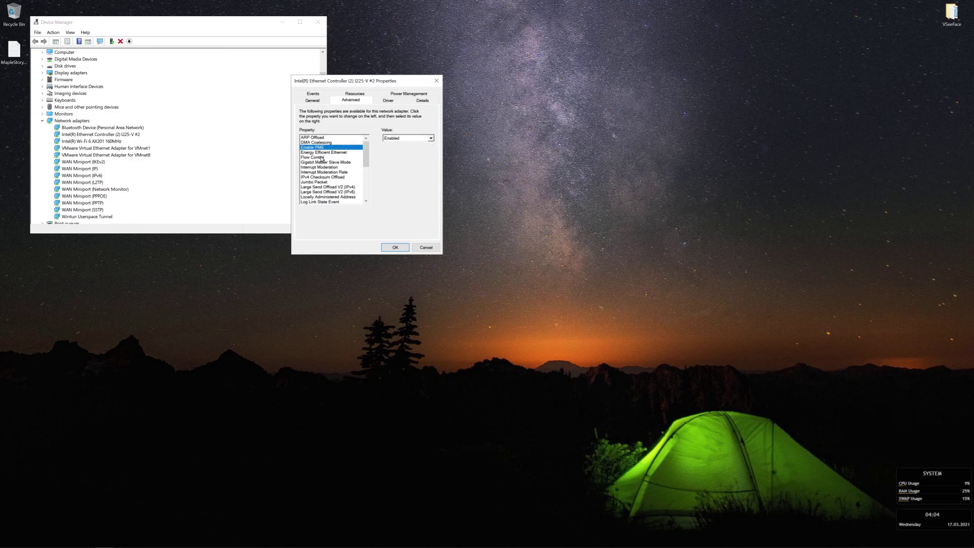
pyautogui.scroll(-3, 319, 157)
pyautogui.scroll(3, 320, 158)
pyautogui.click(316, 152)
pyautogui.scroll(-8, 319, 191)
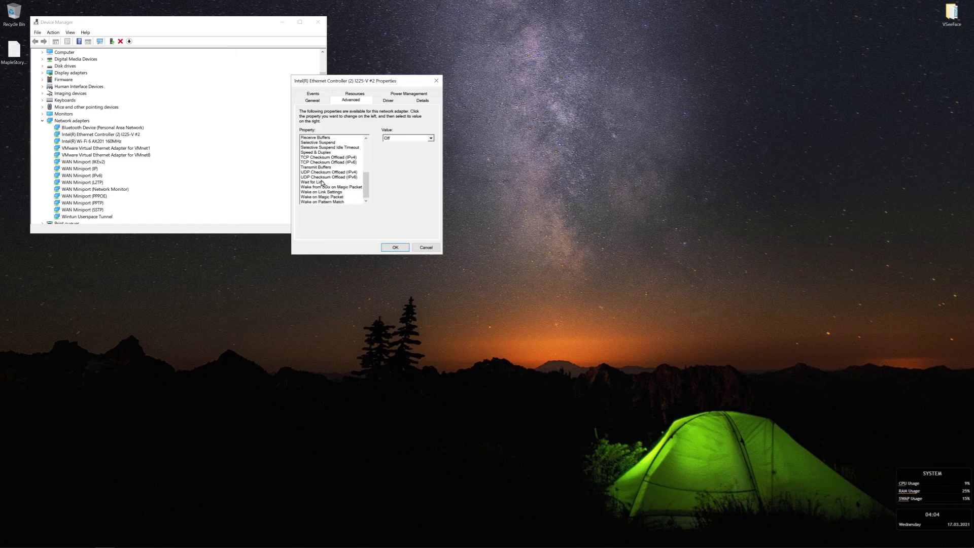
pyautogui.click(396, 247)
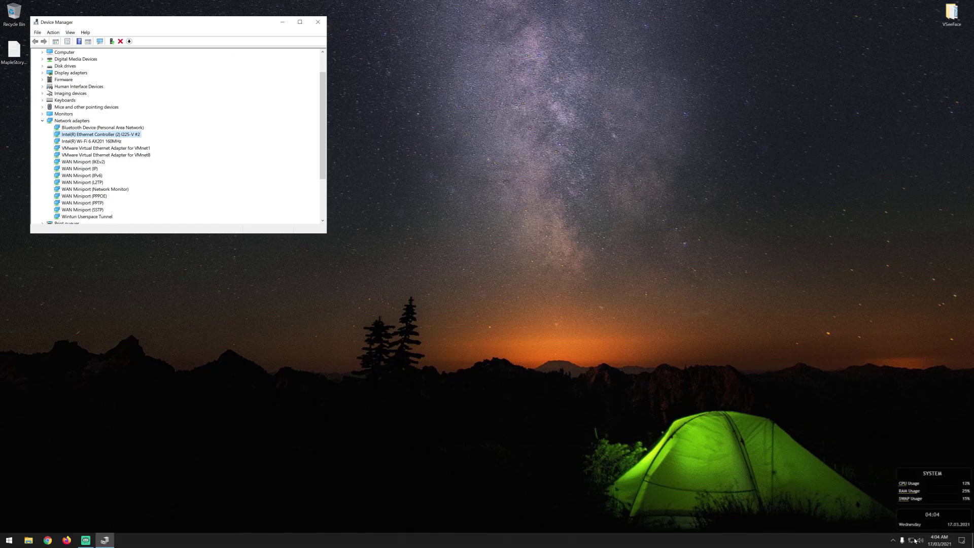
# Check the available network connections and open the advanced properties of the Intel(R) Wi-Fi 6 AX201 160MHz adapter
pyautogui.click(911, 541)
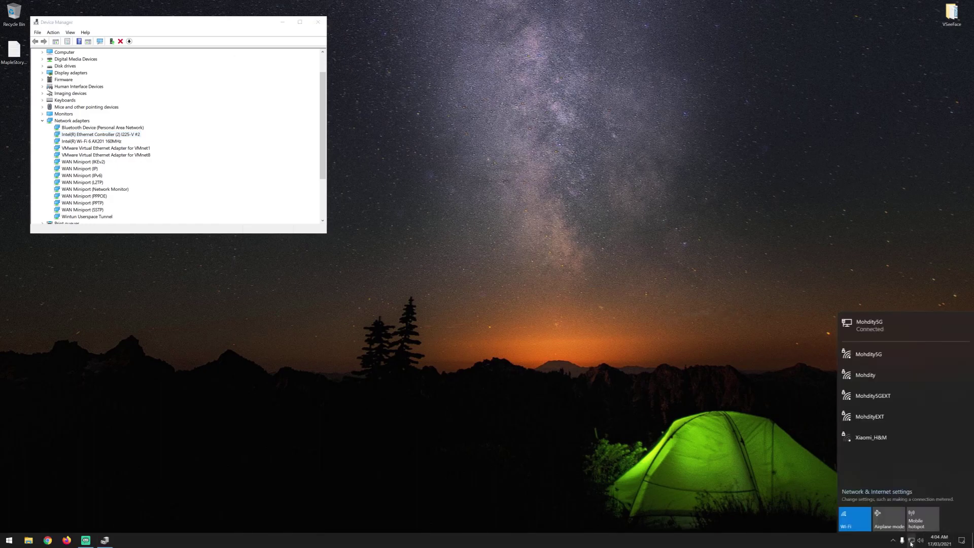
pyautogui.click(912, 541)
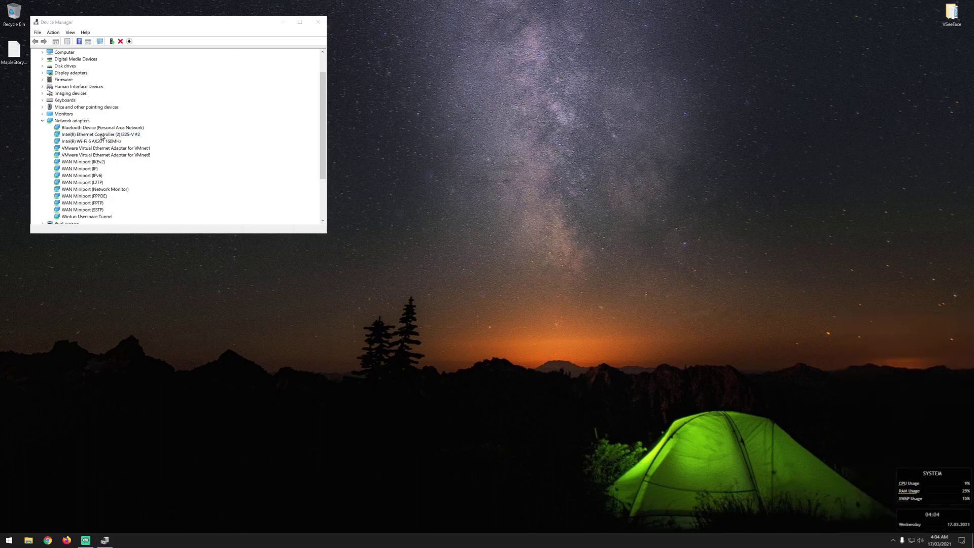
pyautogui.doubleClick(76, 142)
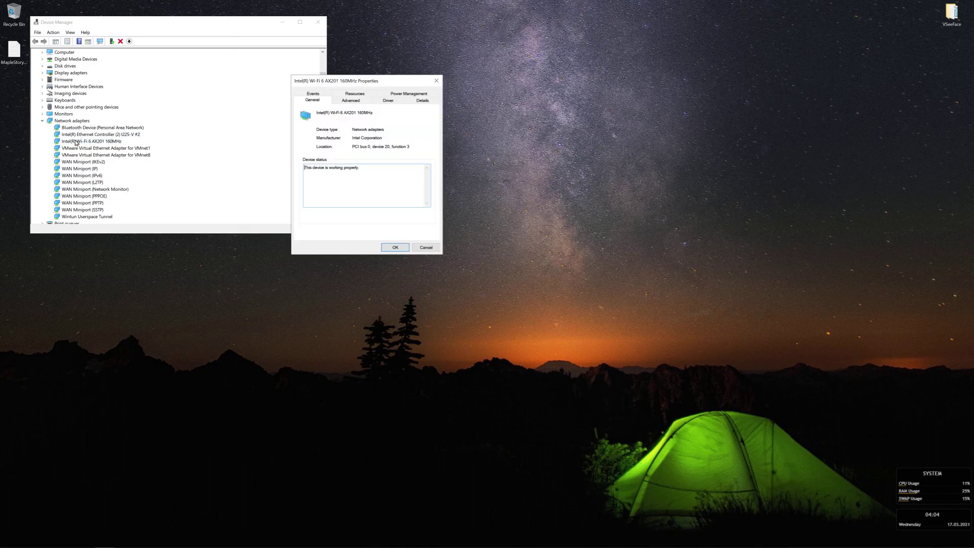
pyautogui.click(350, 101)
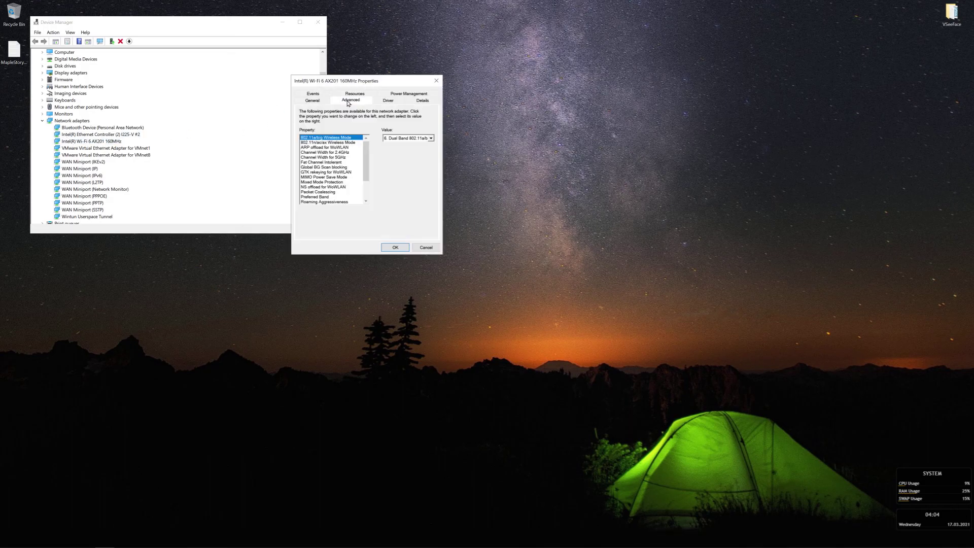
pyautogui.moveTo(356, 80); pyautogui.dragTo(495, 55)
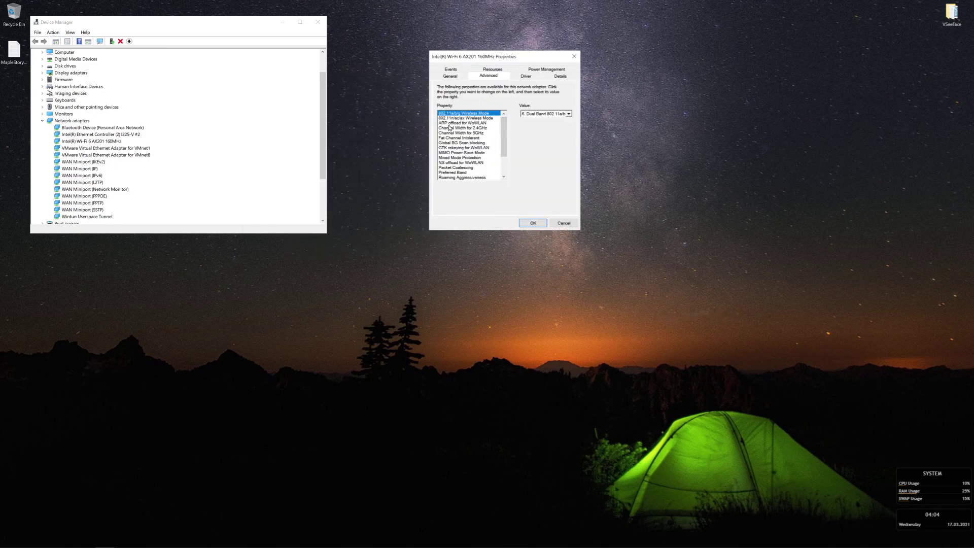
# Examine the value options offered for the Wi-Fi adapter's MIMO Power Save Mode
pyautogui.scroll(-2, 472, 168)
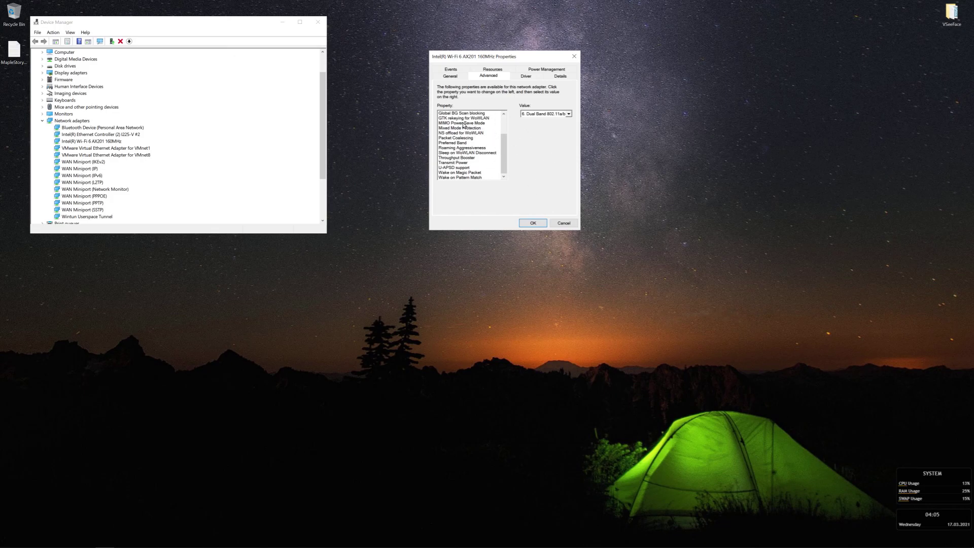
pyautogui.click(448, 123)
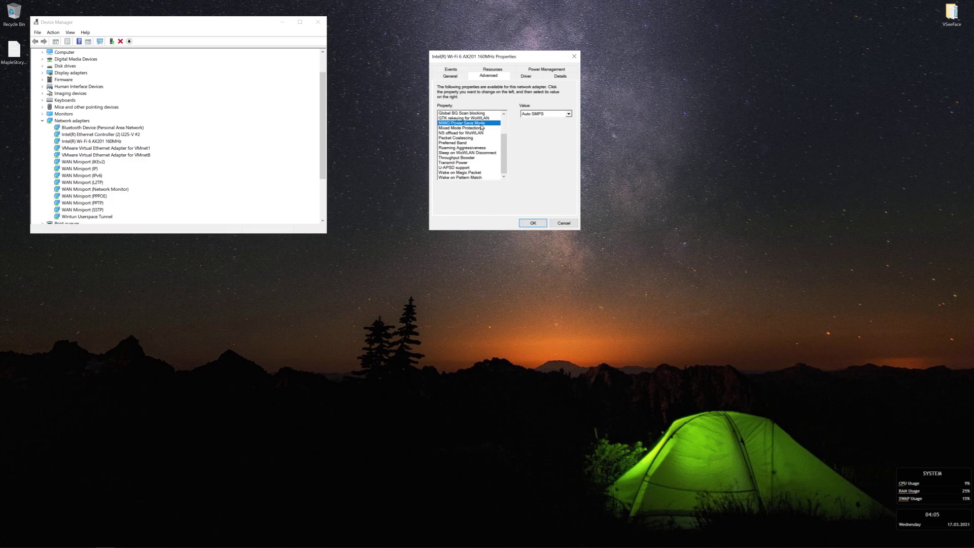
pyautogui.click(536, 116)
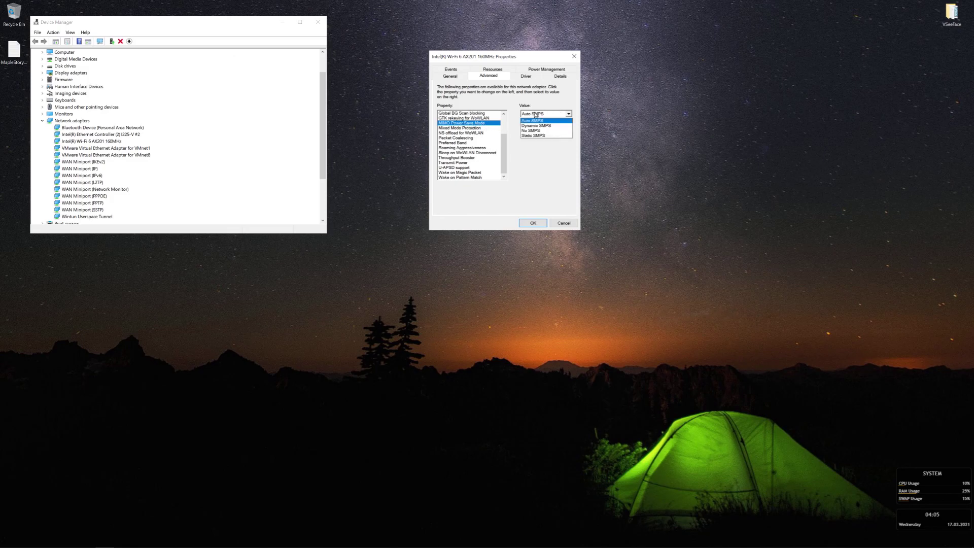
pyautogui.click(558, 153)
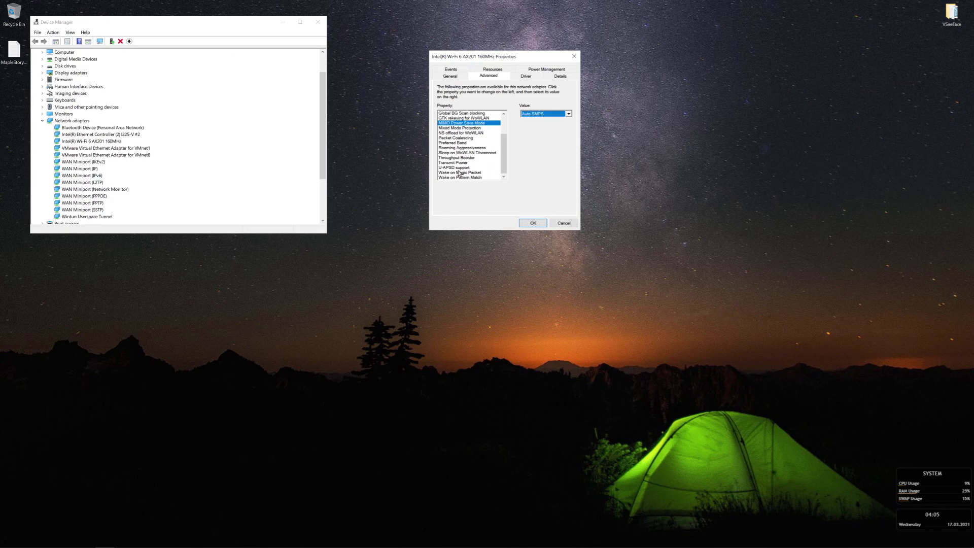
# Examine the value options offered for the Wi-Fi adapter's Transmit Power and Throughput Booster properties
pyautogui.click(449, 163)
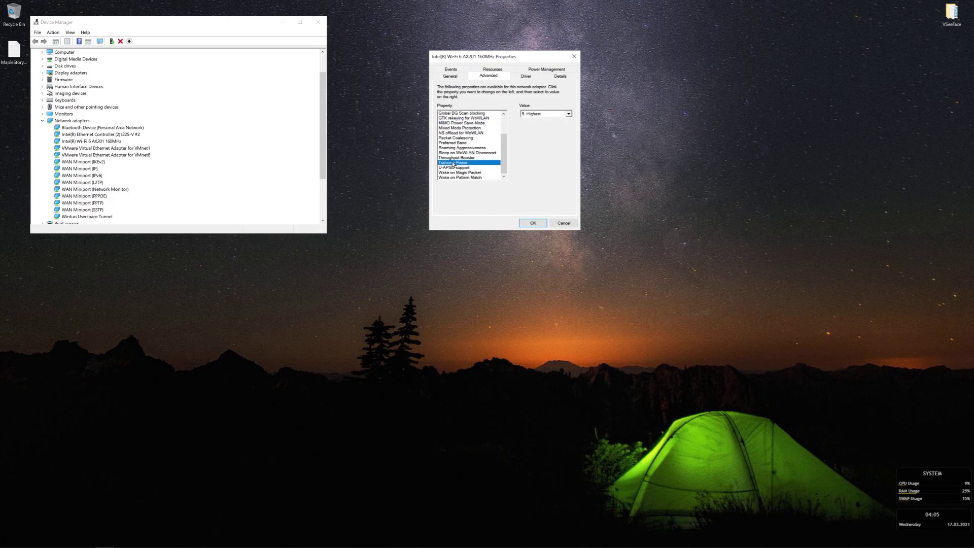
pyautogui.click(569, 114)
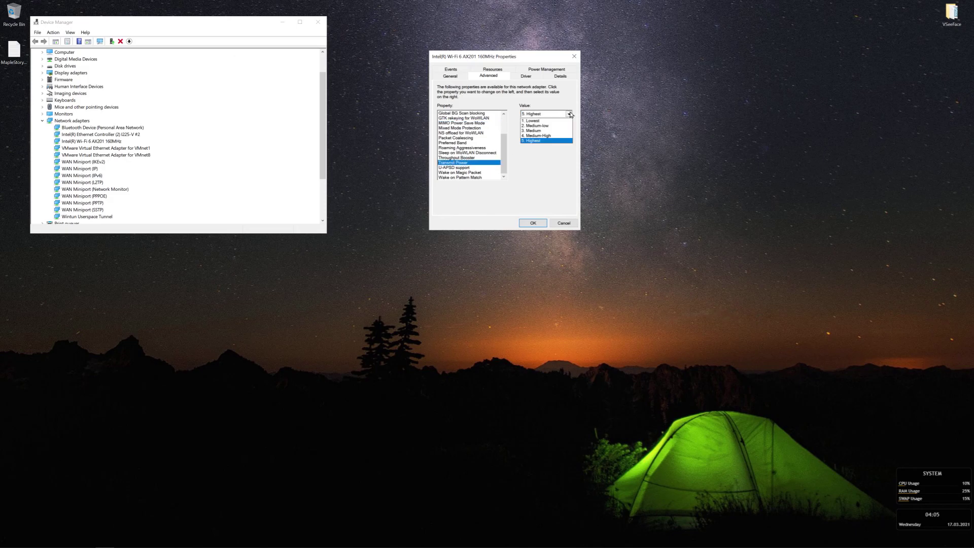
pyautogui.click(453, 162)
pyautogui.click(453, 158)
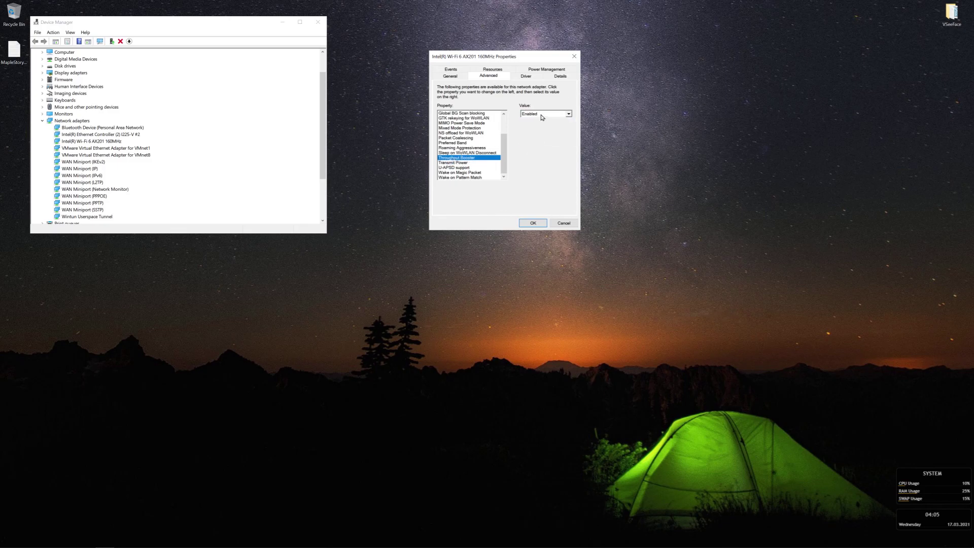
pyautogui.click(569, 114)
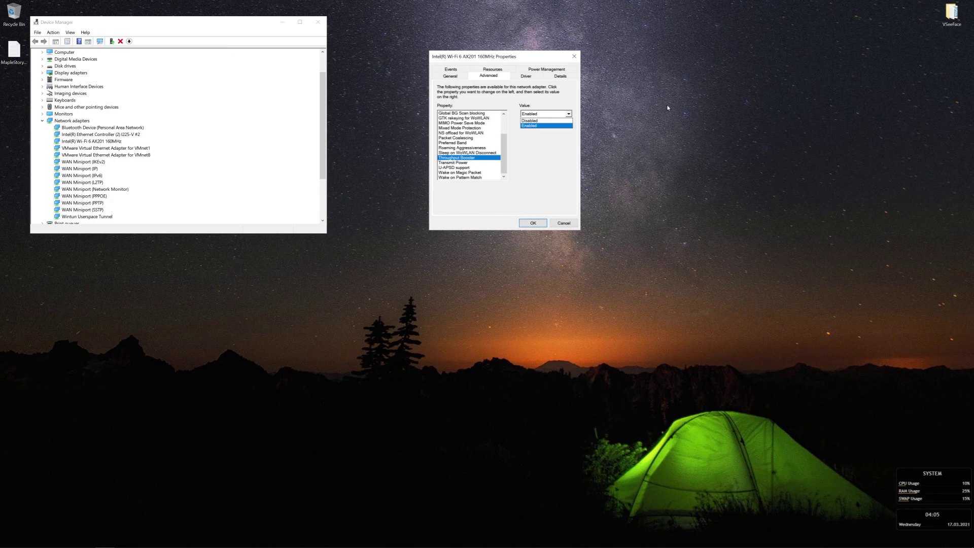
# Review the Wake on Magic Packet, Wake on Pattern Match, U-APSD support and Sleep on WoWLAN Disconnect values
pyautogui.click(459, 177)
pyautogui.click(461, 173)
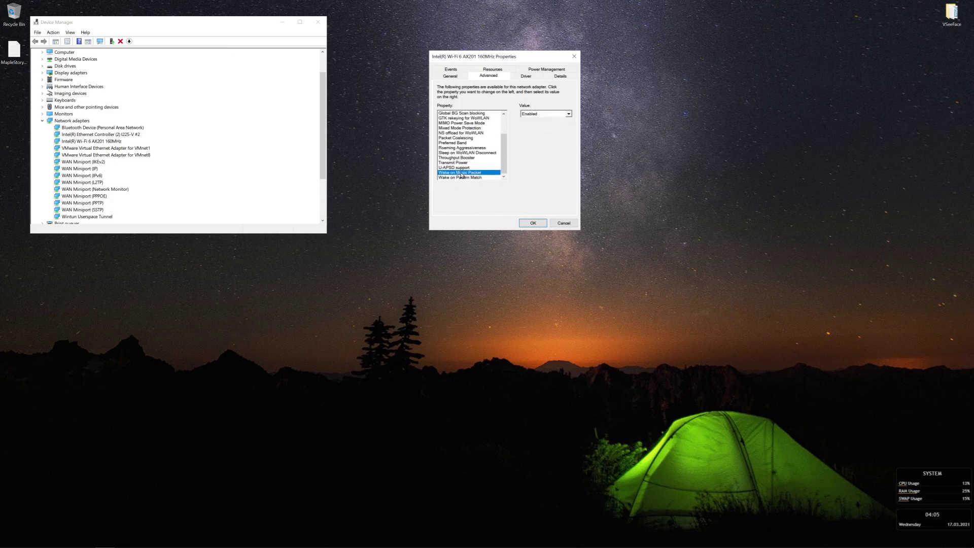
pyautogui.click(462, 179)
pyautogui.click(463, 174)
pyautogui.click(444, 169)
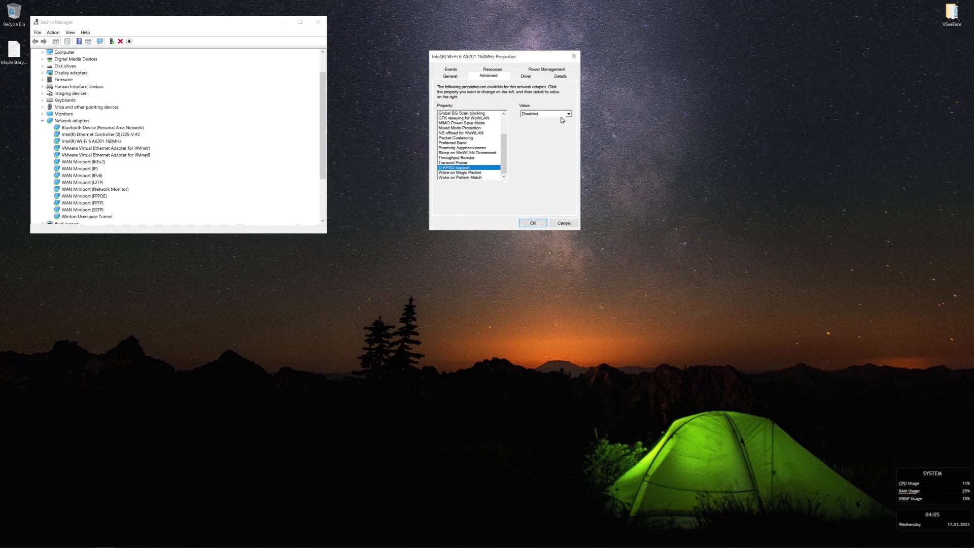
pyautogui.click(454, 153)
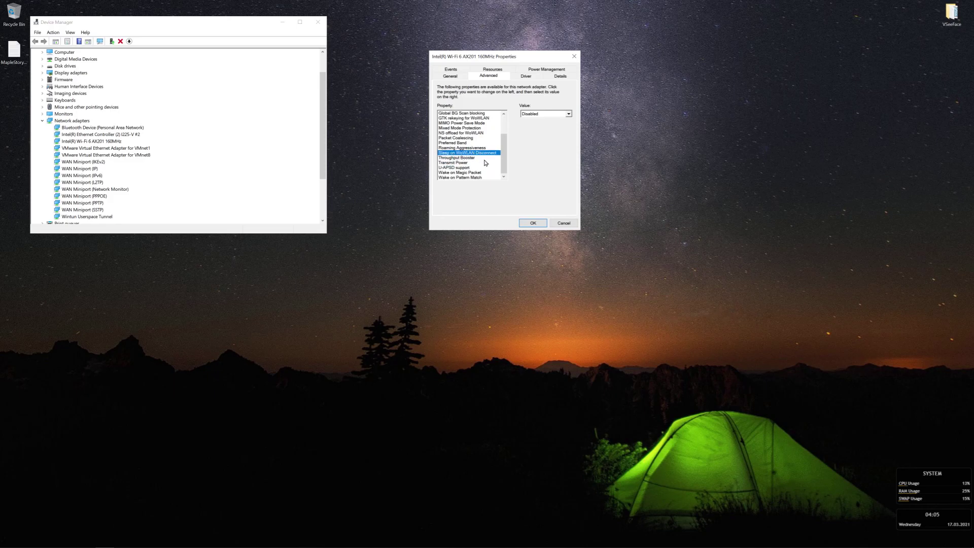
# Examine the level options offered for the Wi-Fi adapter's Roaming Aggressiveness property
pyautogui.click(458, 148)
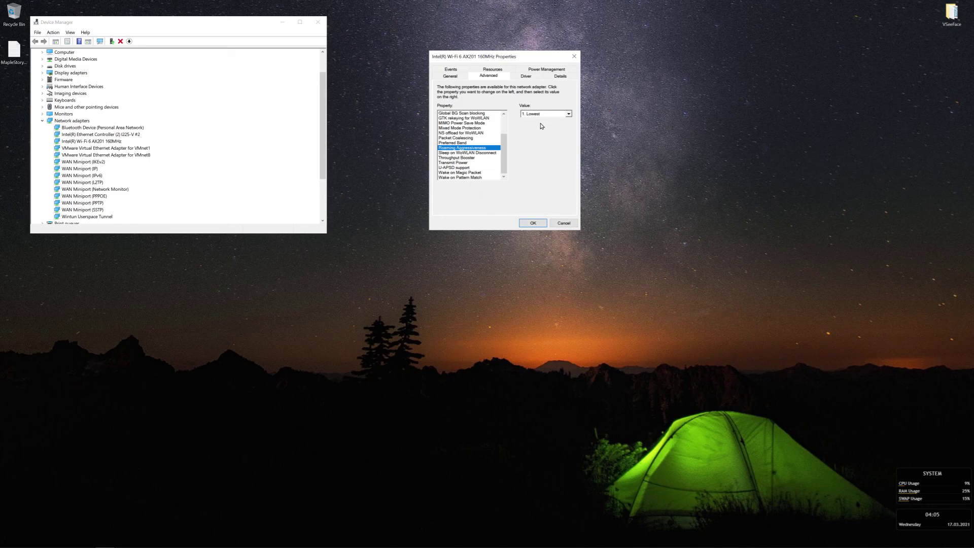
pyautogui.click(558, 113)
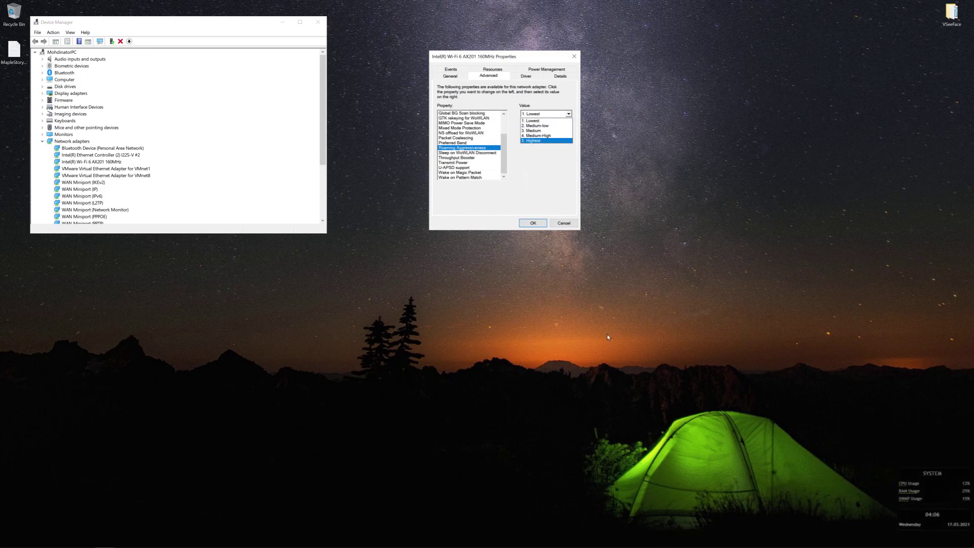
pyautogui.press('Up')
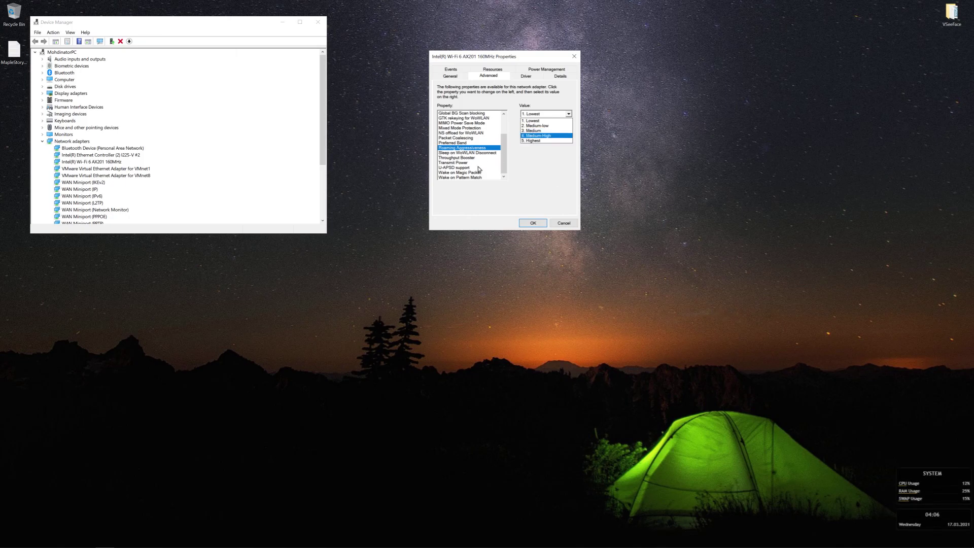
pyautogui.click(451, 144)
# Examine the band options offered for the Wi-Fi adapter's Preferred Band property
pyautogui.click(450, 144)
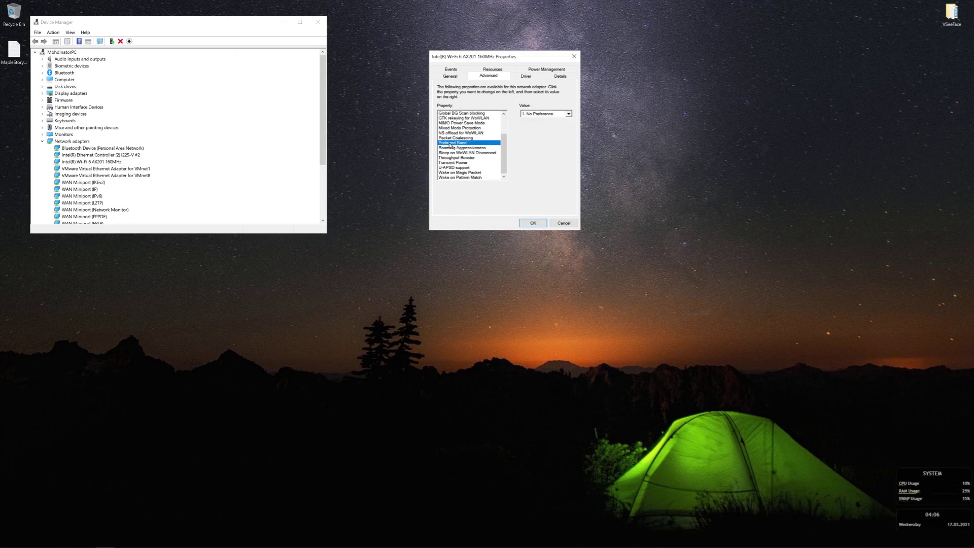
pyautogui.click(567, 114)
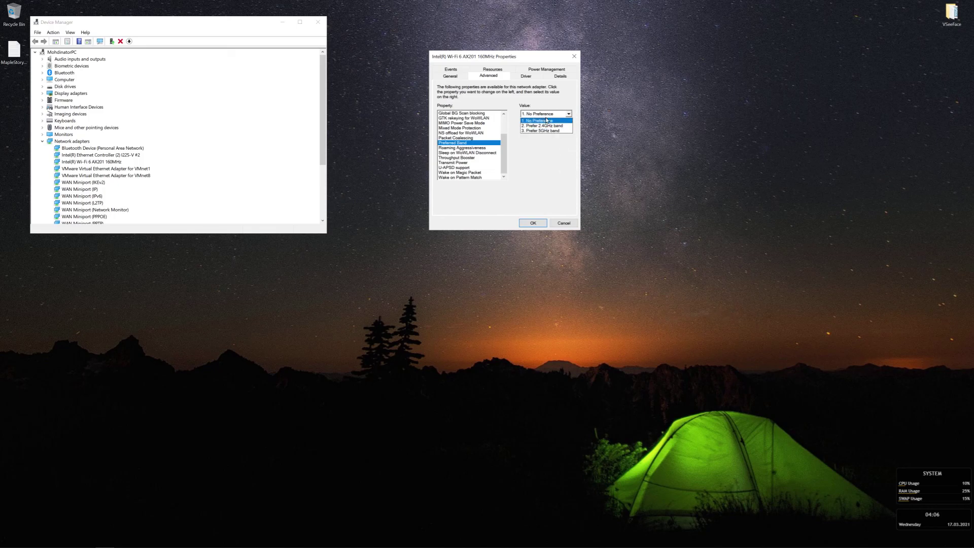
pyautogui.click(465, 142)
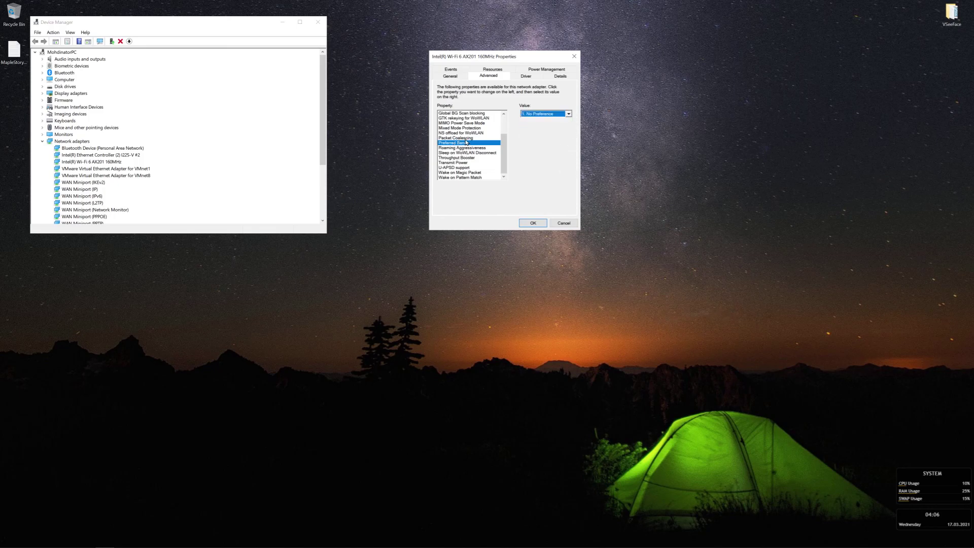
# Review the Packet Coalescing, NS offload for WoWLAN and Mixed Mode Protection values of the Wi-Fi adapter
pyautogui.click(463, 140)
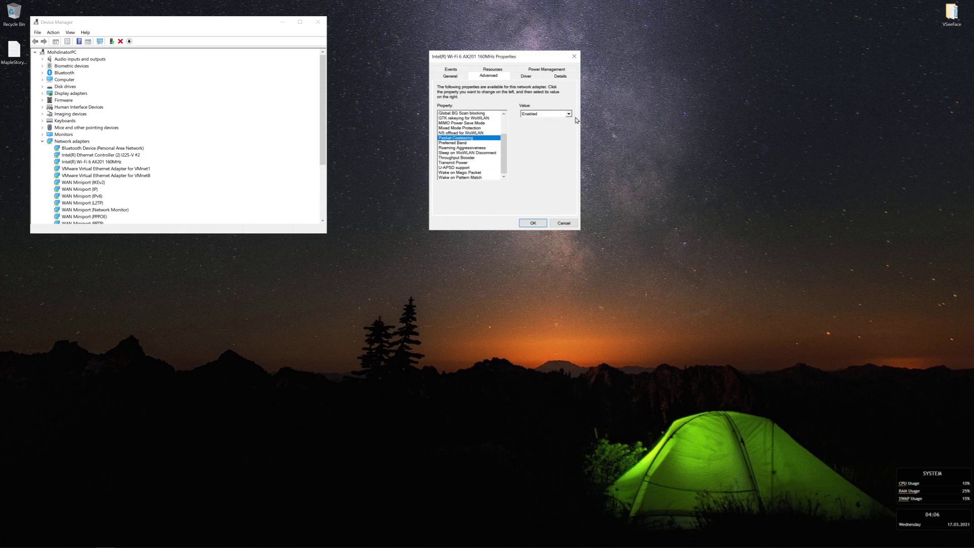
pyautogui.click(459, 134)
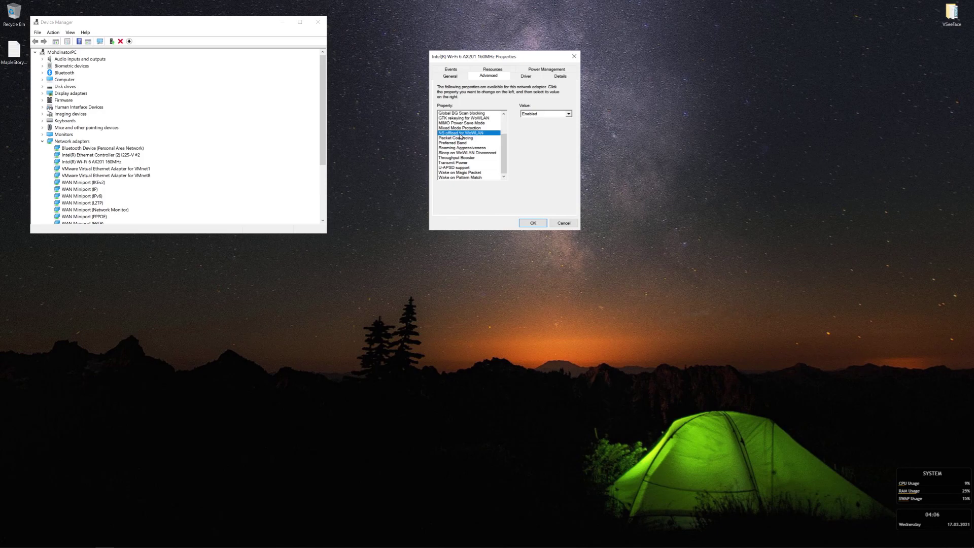
pyautogui.scroll(2, 472, 147)
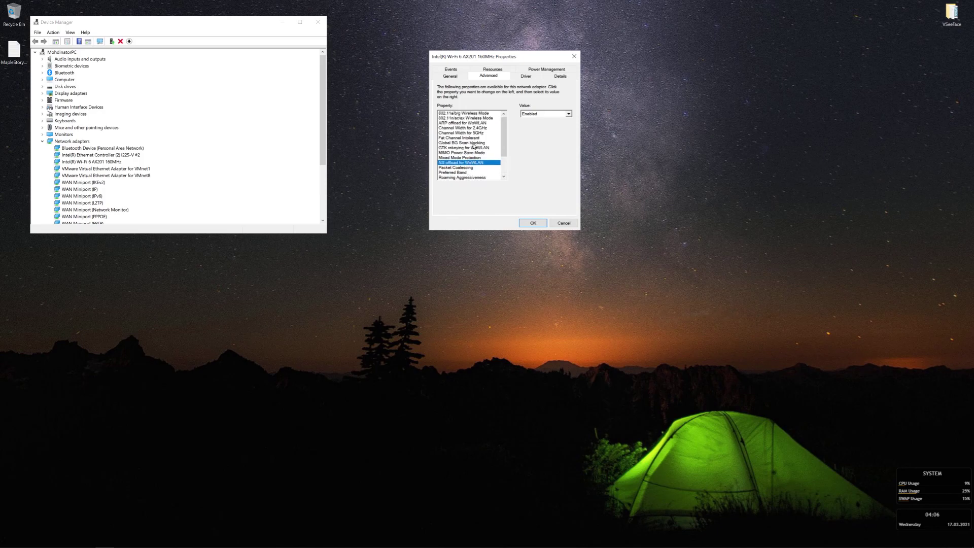
pyautogui.click(461, 157)
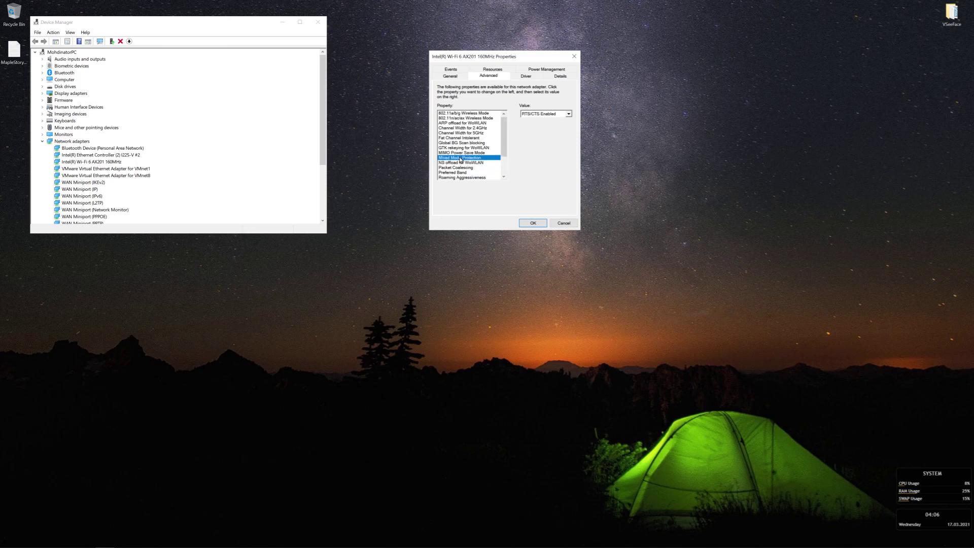
# Examine the Wi-Fi adapter's Mixed Mode Protection options and review the GTK rekeying, Global BG Scan blocking and Fat Channel Intolerant values
pyautogui.click(563, 114)
pyautogui.click(537, 126)
pyautogui.click(452, 148)
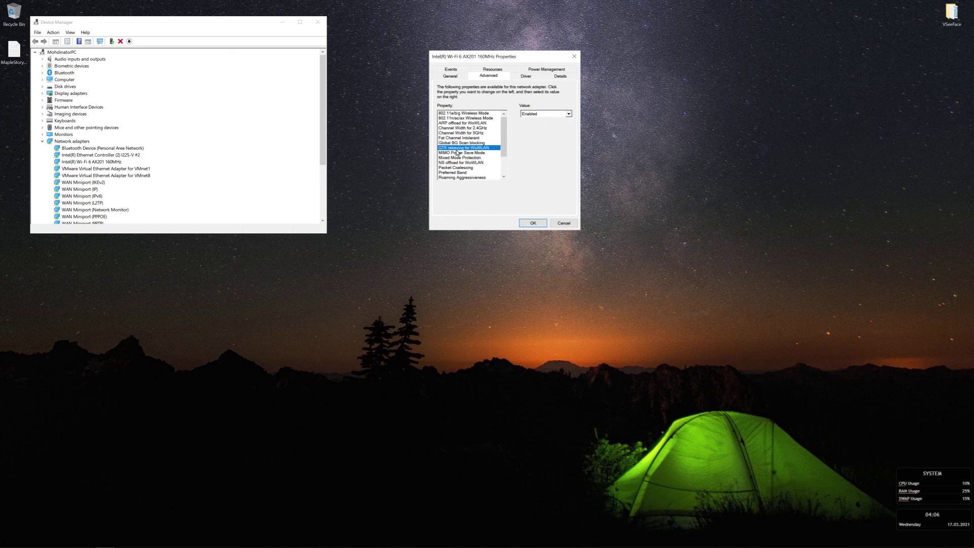
pyautogui.click(454, 143)
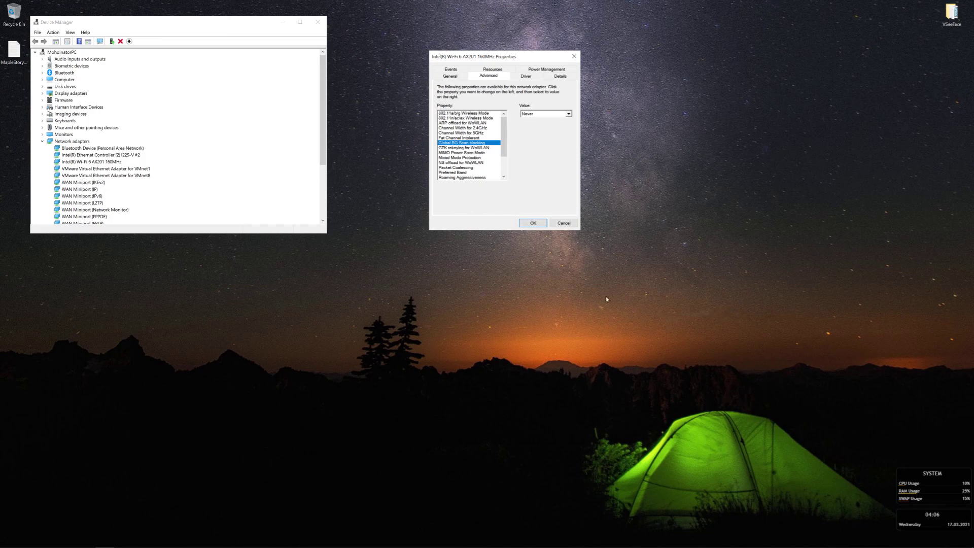
pyautogui.click(451, 138)
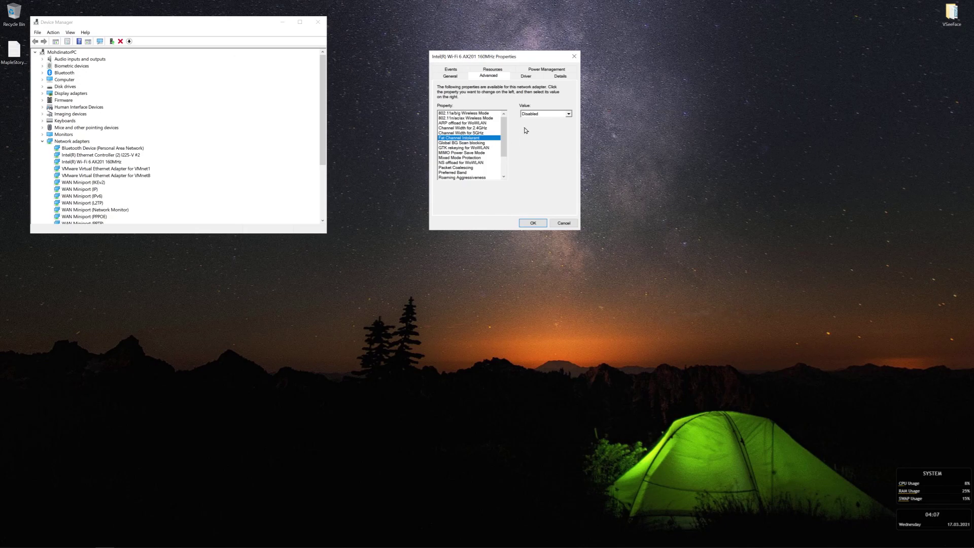
# Review the Channel Width for 5GHz, Channel Width for 2.4GHz and ARP offload for WoWLAN values
pyautogui.click(456, 133)
pyautogui.click(467, 128)
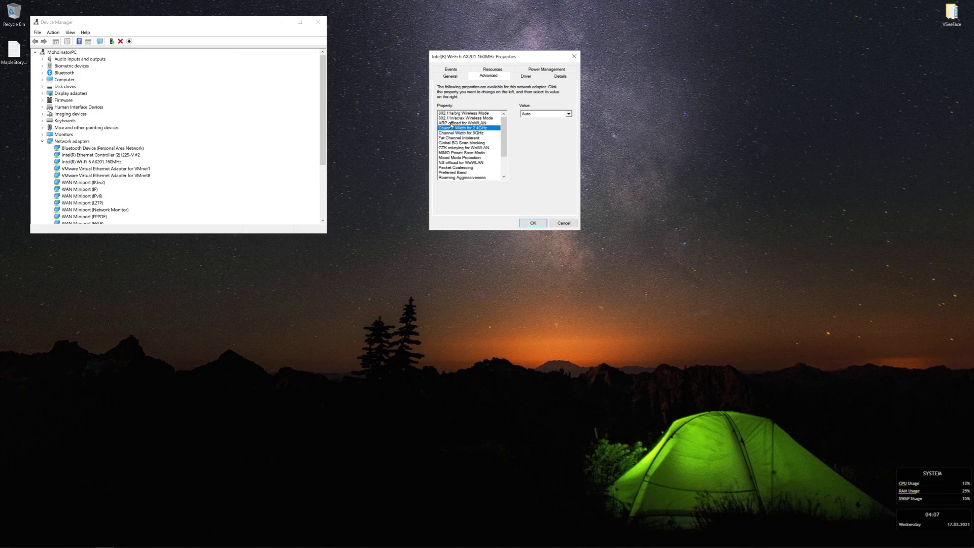
pyautogui.click(452, 123)
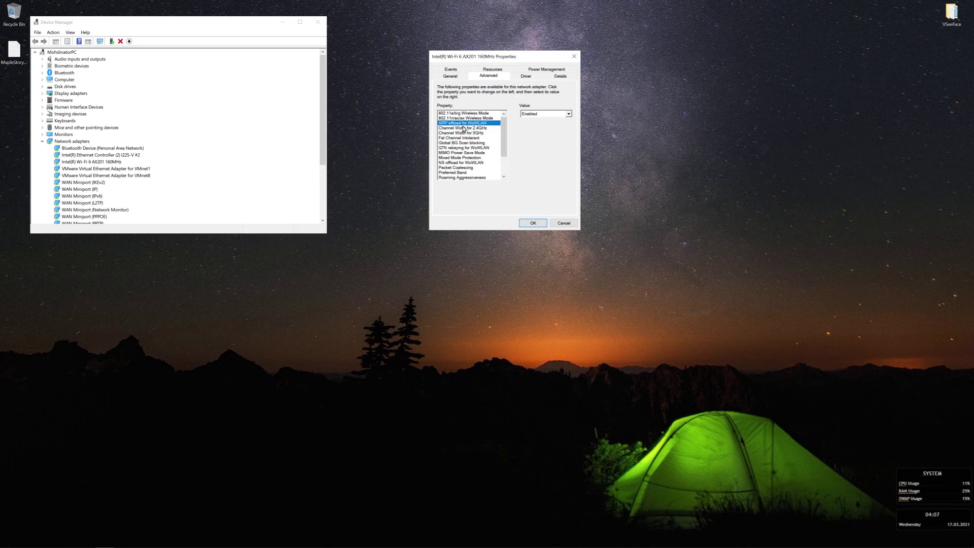
# Examine the mode options offered for the Wi-Fi adapter's 802.11n/ac/ax Wireless Mode property
pyautogui.click(468, 119)
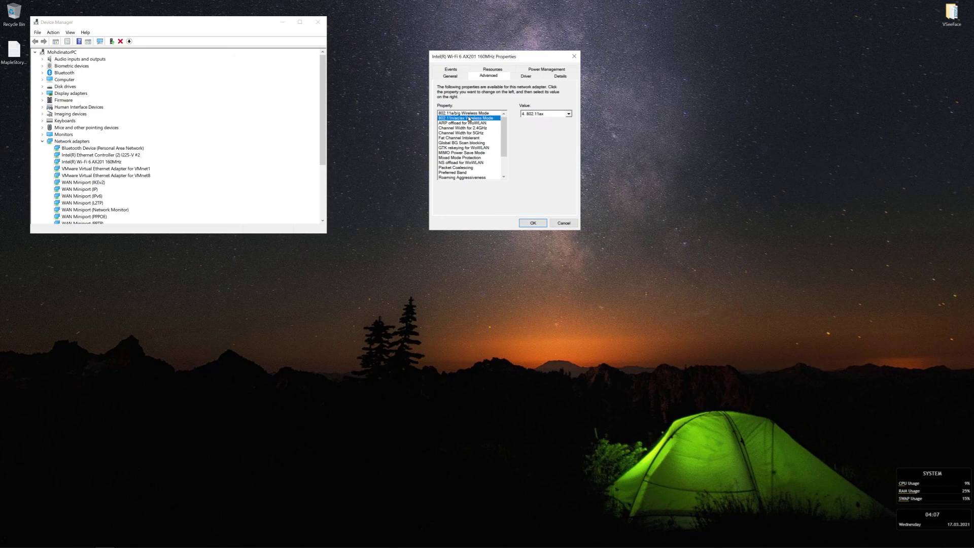
pyautogui.click(548, 116)
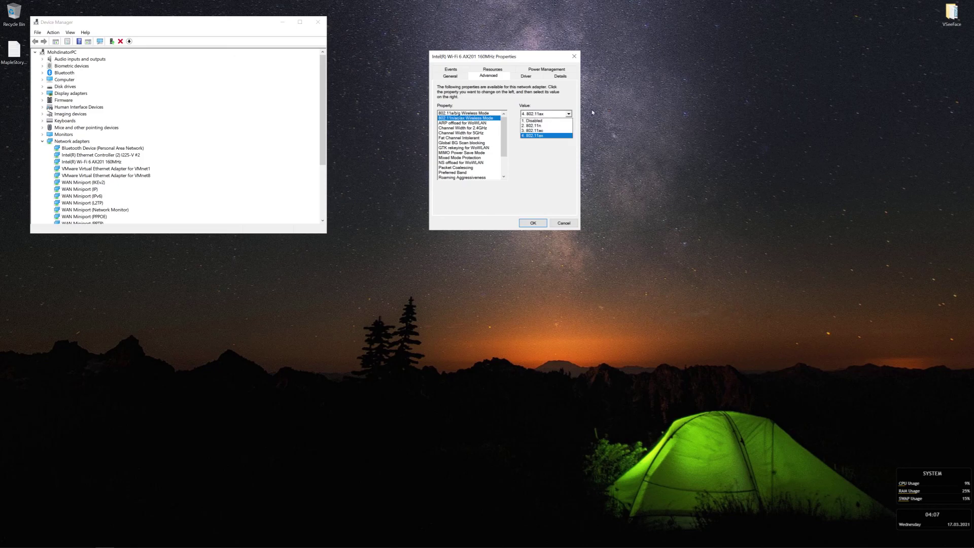
pyautogui.click(526, 146)
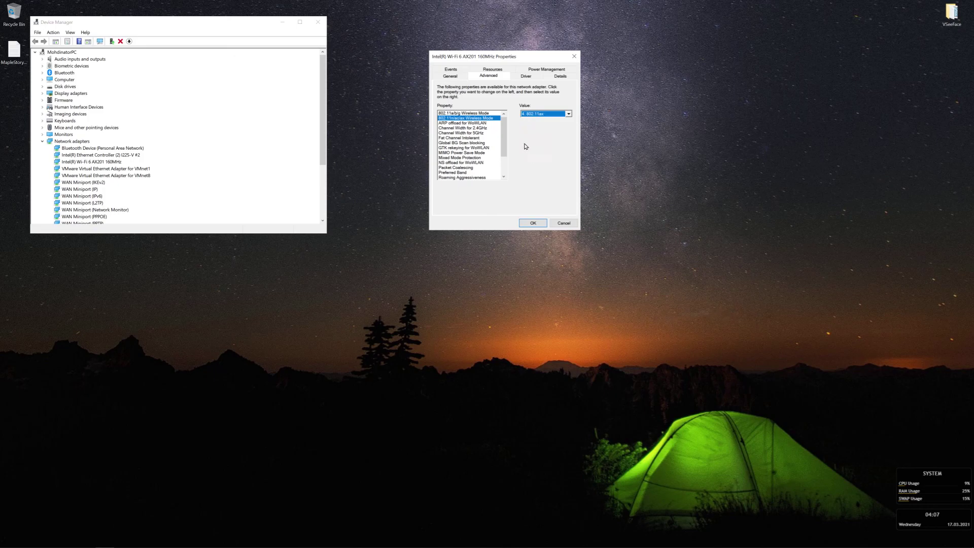
# Examine the band options offered for the Wi-Fi adapter's 802.11a/b/g Wireless Mode property
pyautogui.click(457, 113)
pyautogui.click(540, 114)
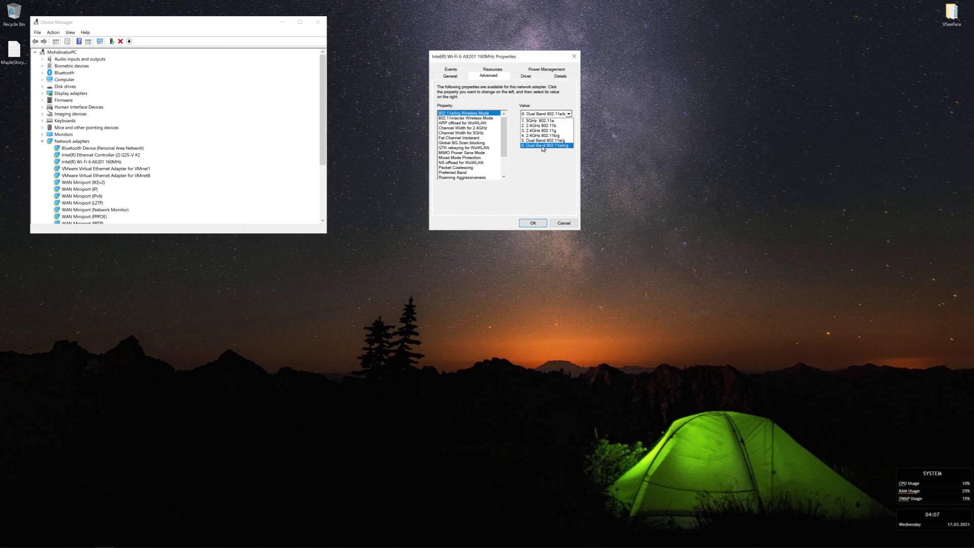
pyautogui.click(540, 173)
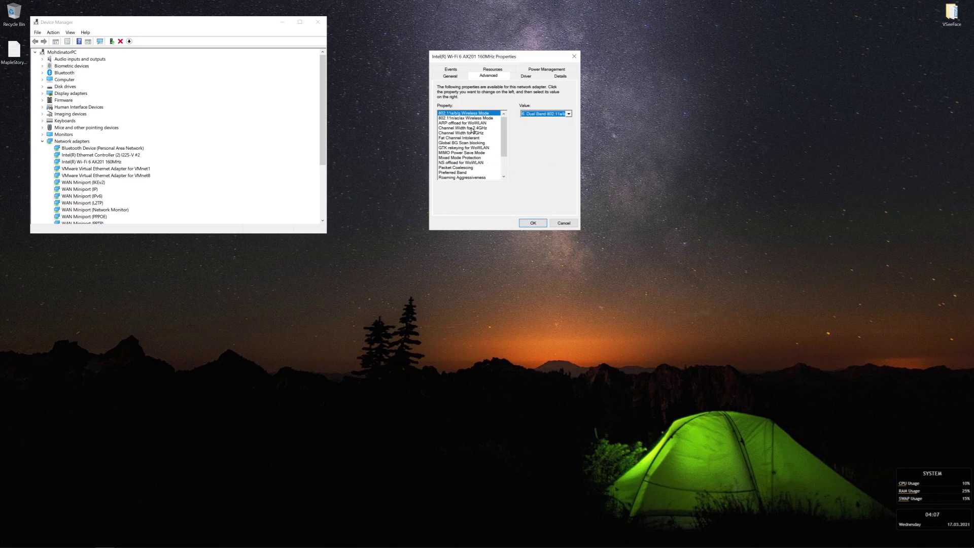
# Recheck a few of the Wi-Fi adapter's advanced properties and accept the settings, closing the properties dialog
pyautogui.click(471, 119)
pyautogui.click(471, 138)
pyautogui.click(470, 152)
pyautogui.click(470, 124)
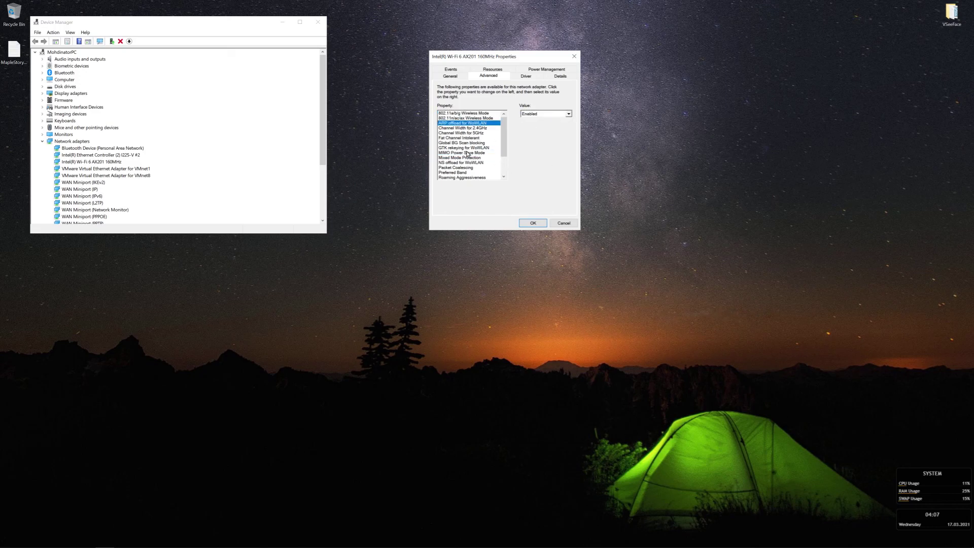
pyautogui.click(470, 152)
pyautogui.click(470, 168)
pyautogui.click(533, 224)
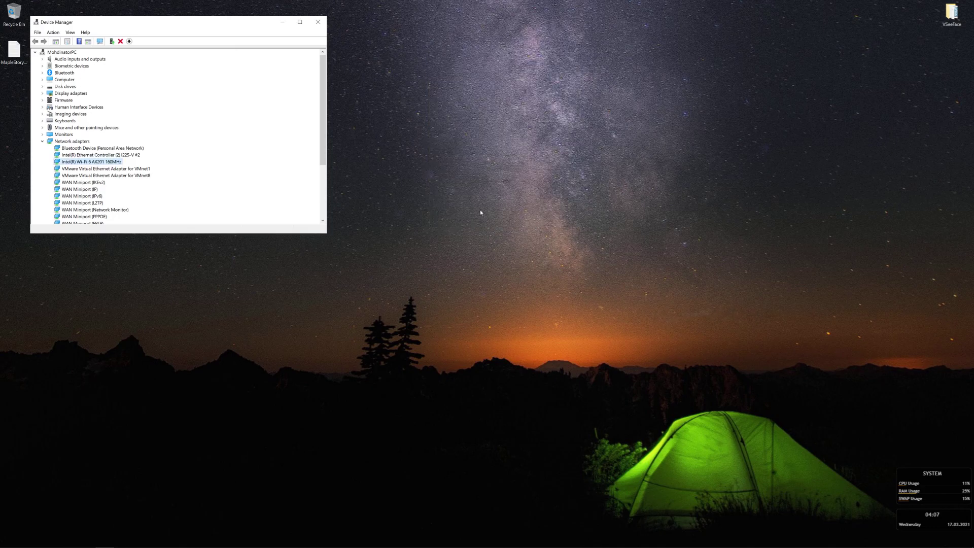
# Check the network connection flyout briefly, dismiss it, and close Device Manager
pyautogui.click(914, 541)
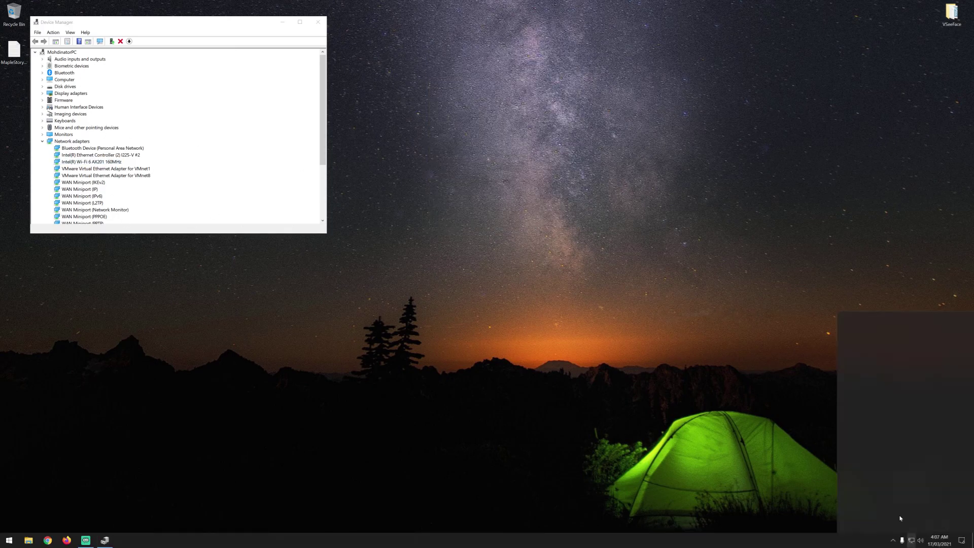
pyautogui.click(557, 253)
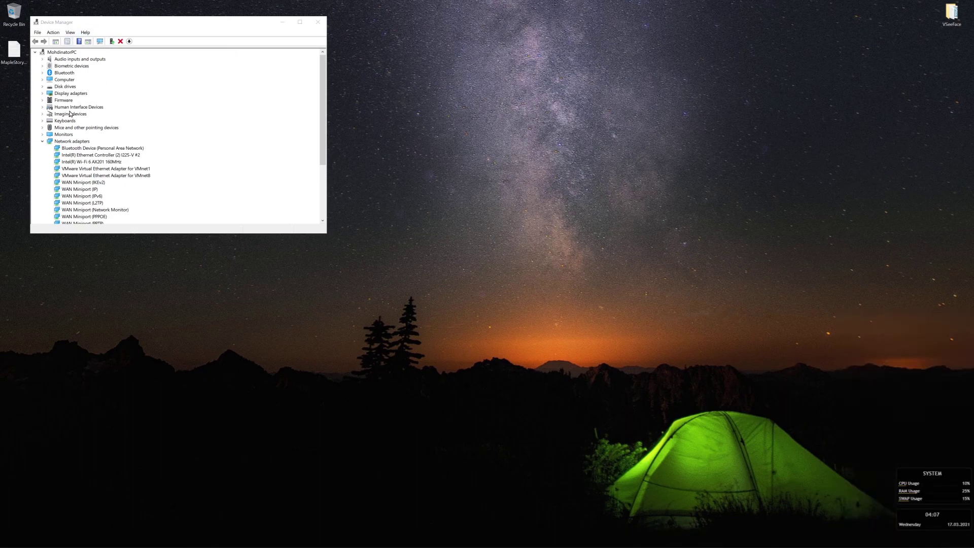
pyautogui.click(317, 22)
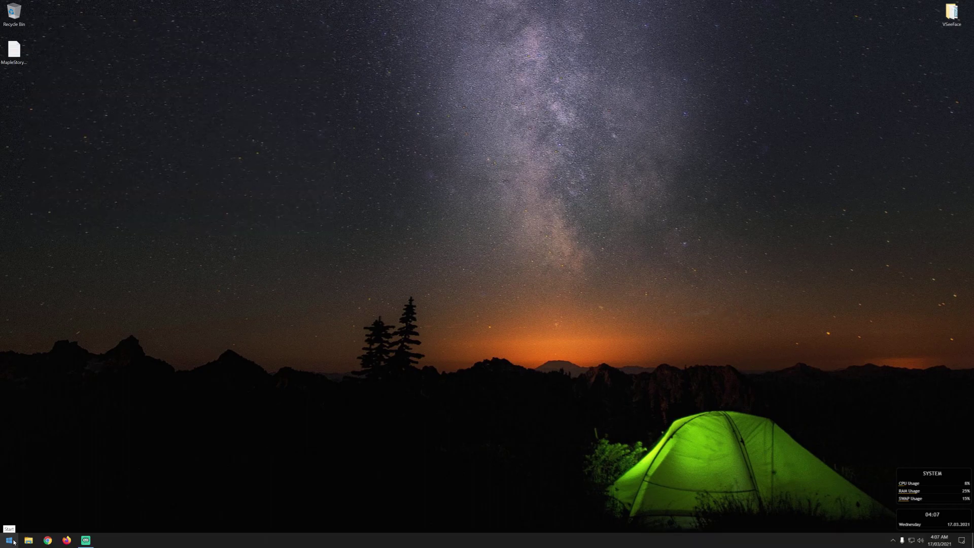
# Display the computer's Restart power option and dismiss it without restarting
pyautogui.click(12, 541)
pyautogui.moveTo(16, 525)
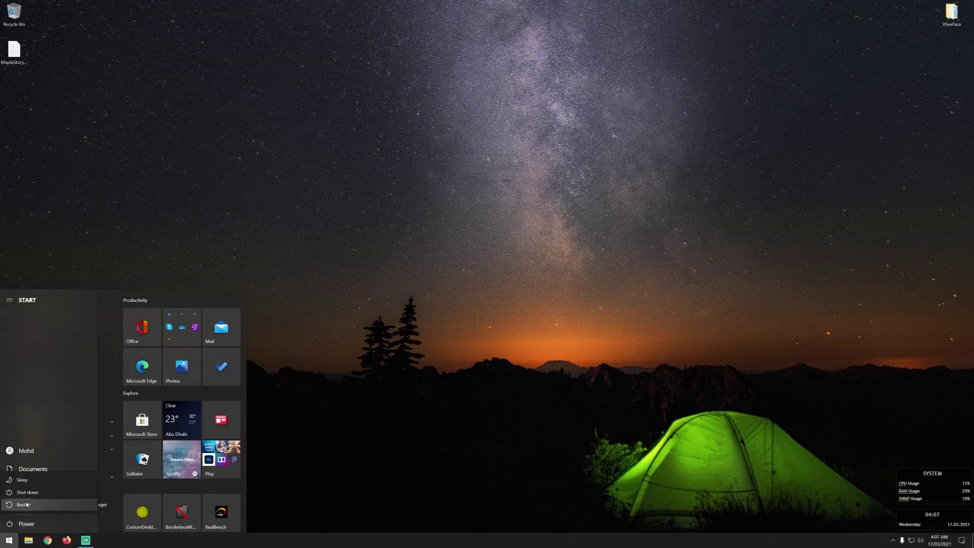
pyautogui.click(476, 264)
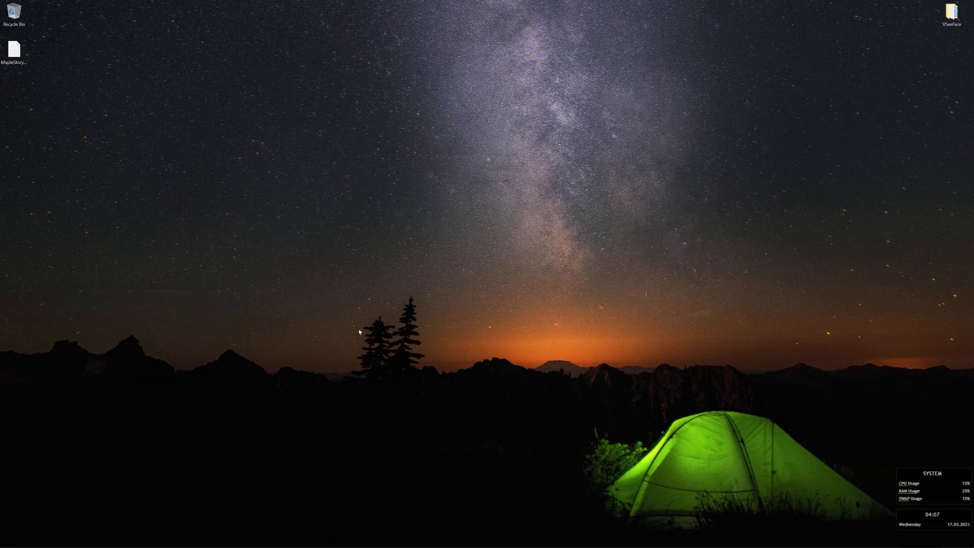
pyautogui.moveTo(13, 535)
pyautogui.moveTo(219, 545)
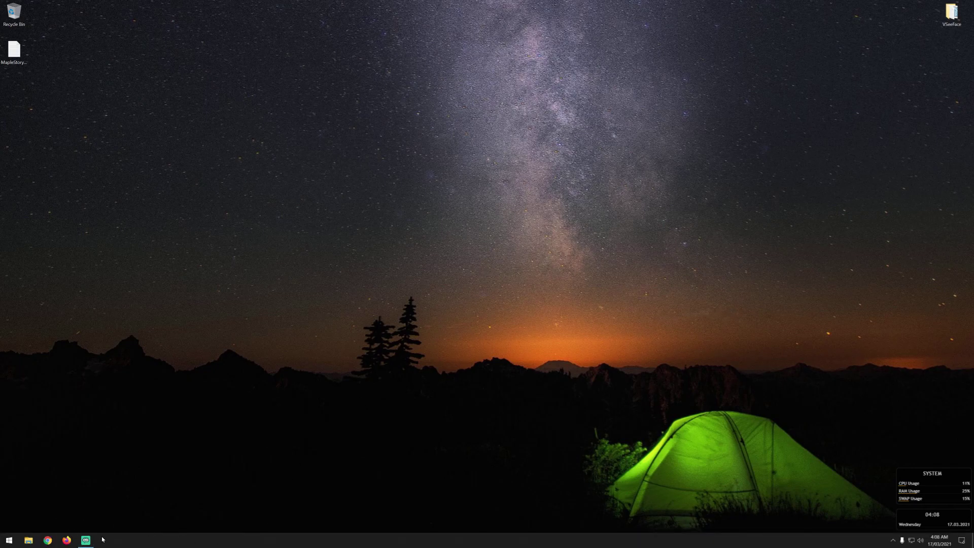